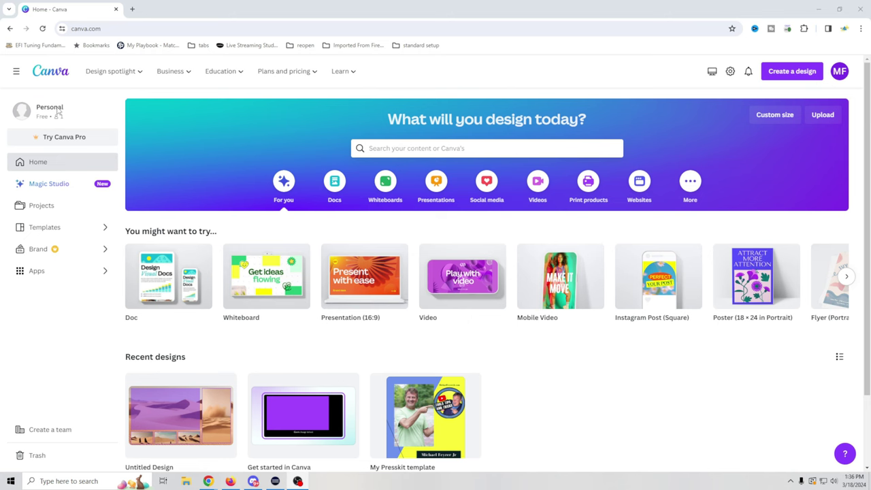
Look through the template categories and return to the home page.
left_click(95, 227)
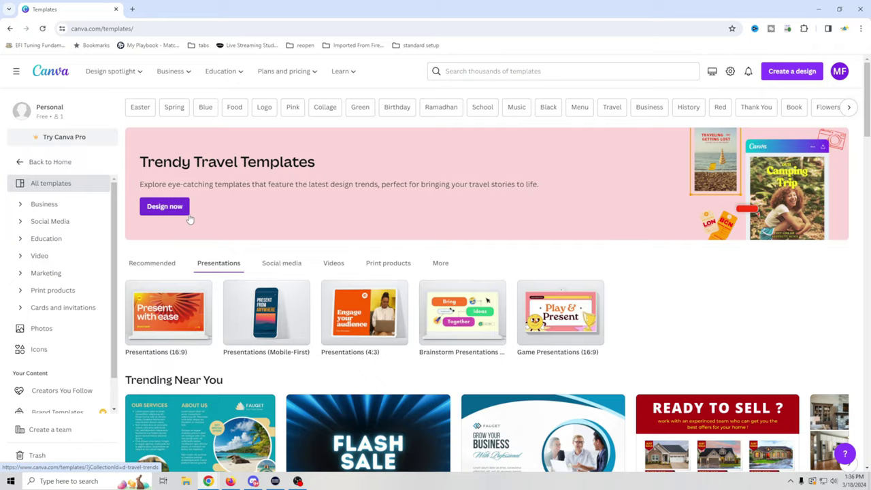
scroll(67, 321, "down", 1)
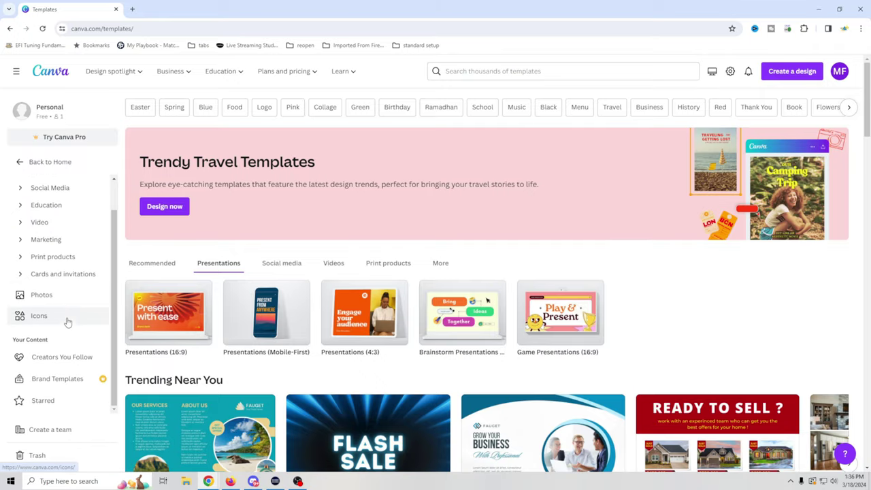
scroll(67, 321, "up", 1)
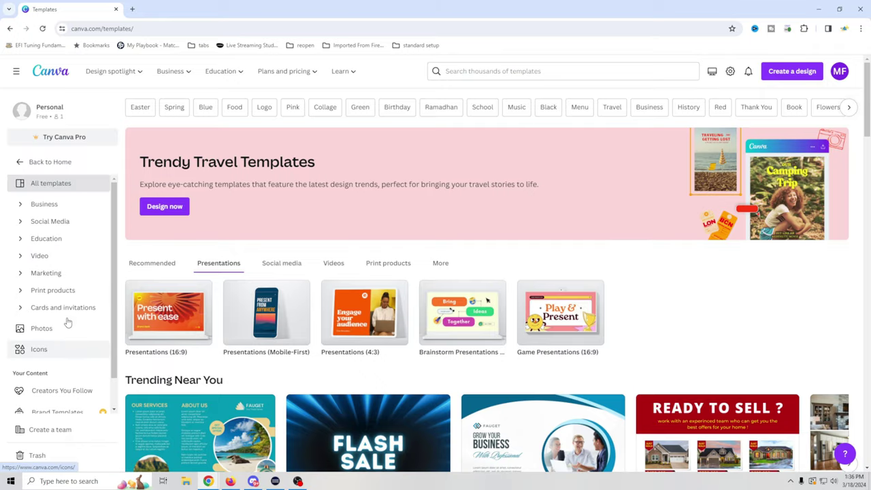
left_click(27, 162)
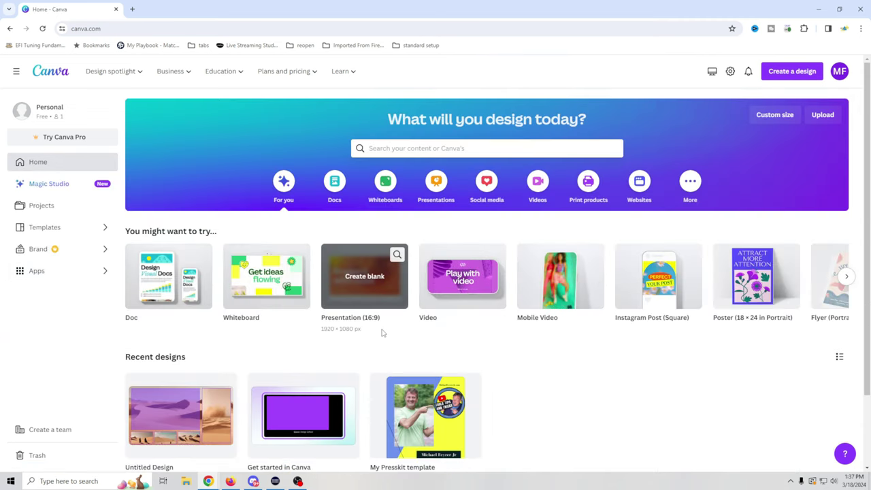
Create a blank 16:9 presentation and open the AI image generator for making a custom image.
left_click(330, 325)
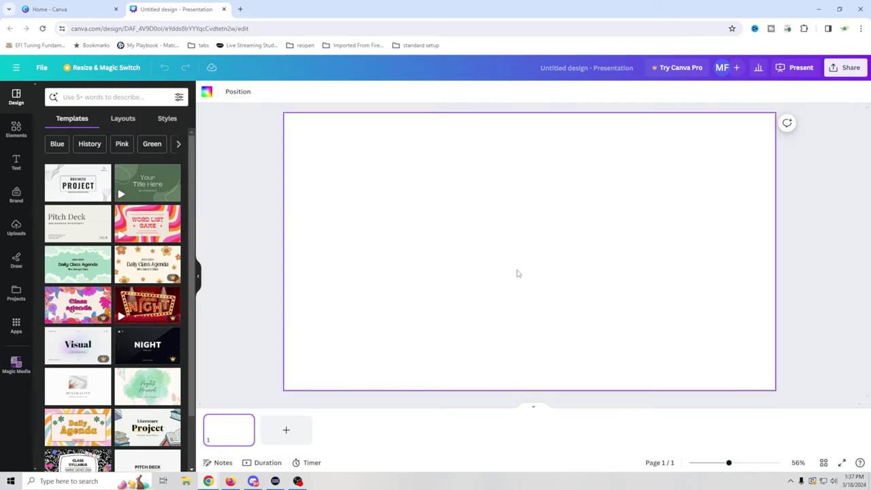
left_click(16, 129)
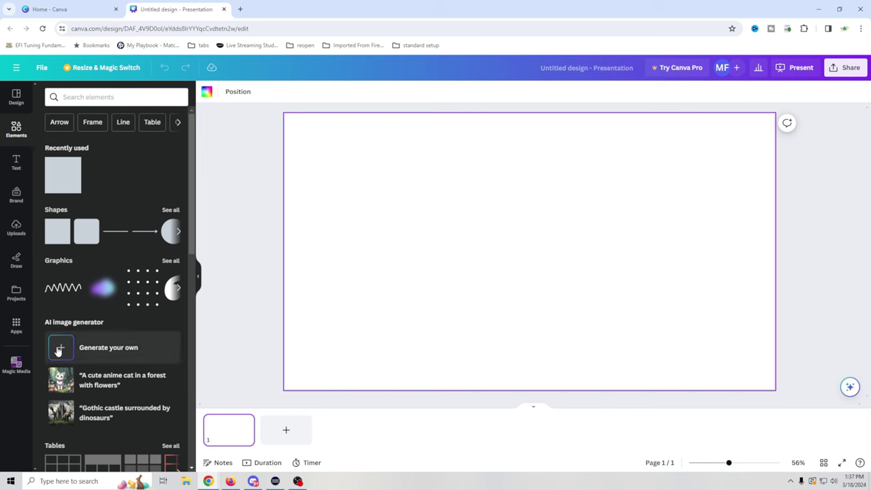
left_click(61, 348)
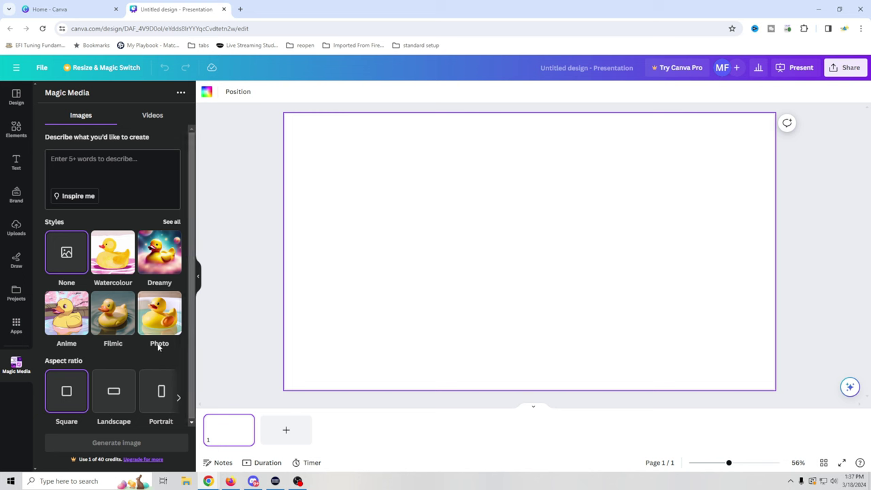
Generate landscape images in the Photo style from the description "Desert scene with dunes".
left_click(145, 316)
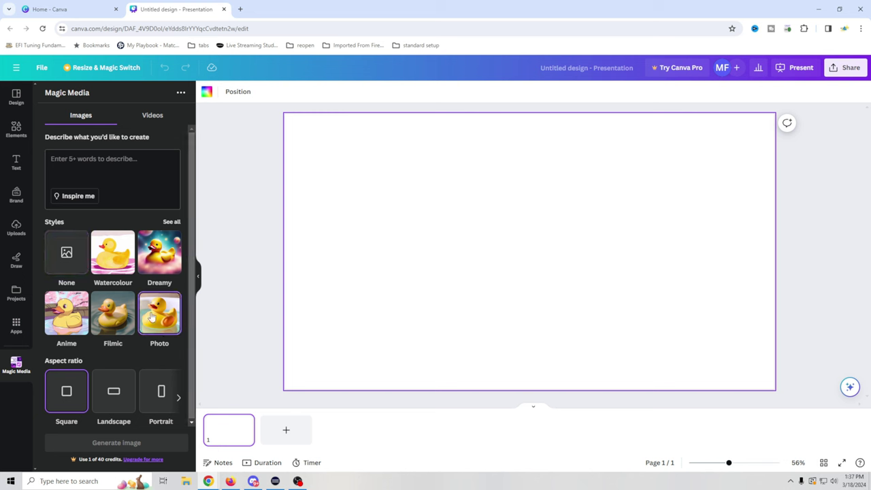
left_click(111, 397)
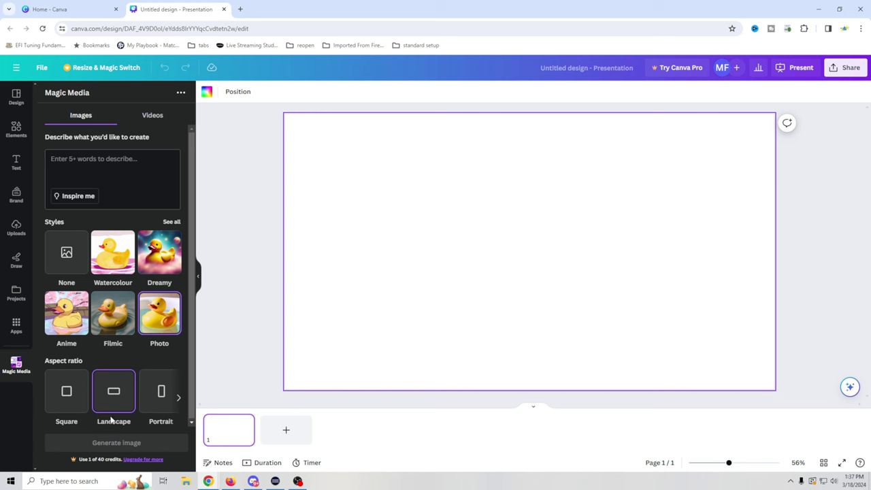
left_click(120, 167)
type("Desert")
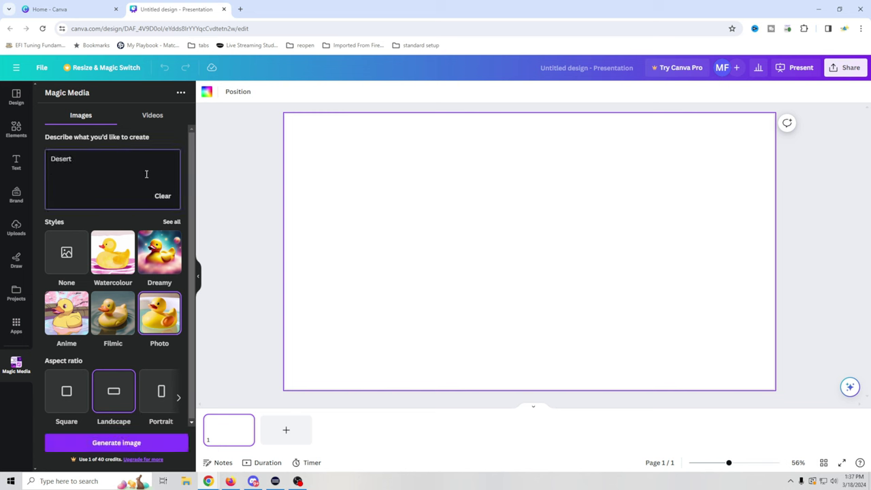
type(" scene with dunes")
left_click(113, 443)
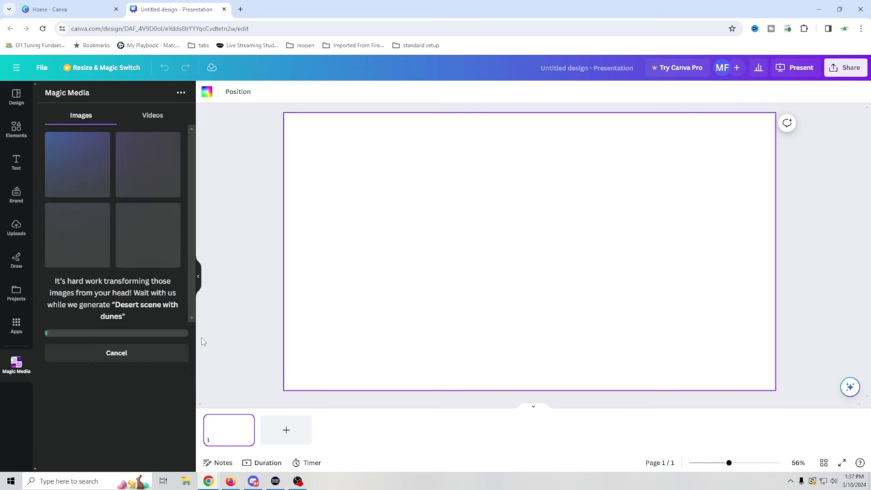
Add the first generated dune image to the page and enlarge it to cover the full page as a background.
left_click(78, 171)
left_click_drag(422, 178, 285, 102)
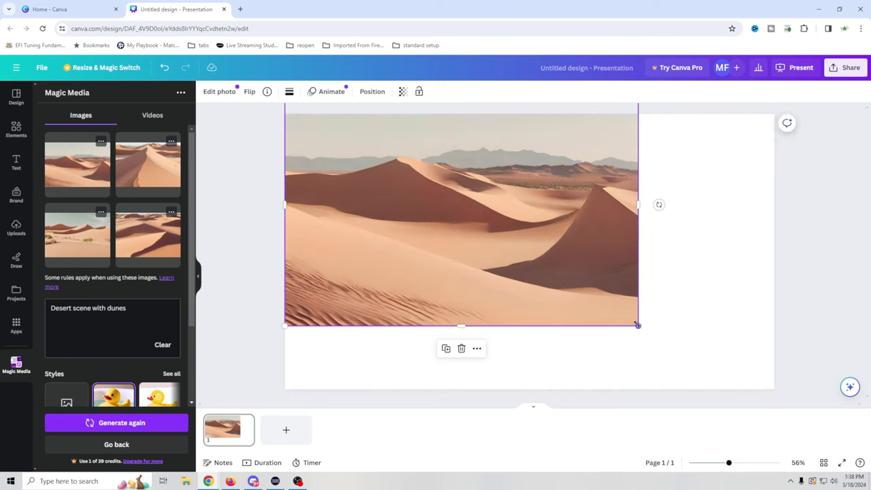
left_click_drag(636, 324, 772, 408)
Try another generated dune image at full-page size over the background and delete it.
left_click(148, 164)
left_click_drag(529, 249, 393, 189)
left_click_drag(502, 261, 775, 439)
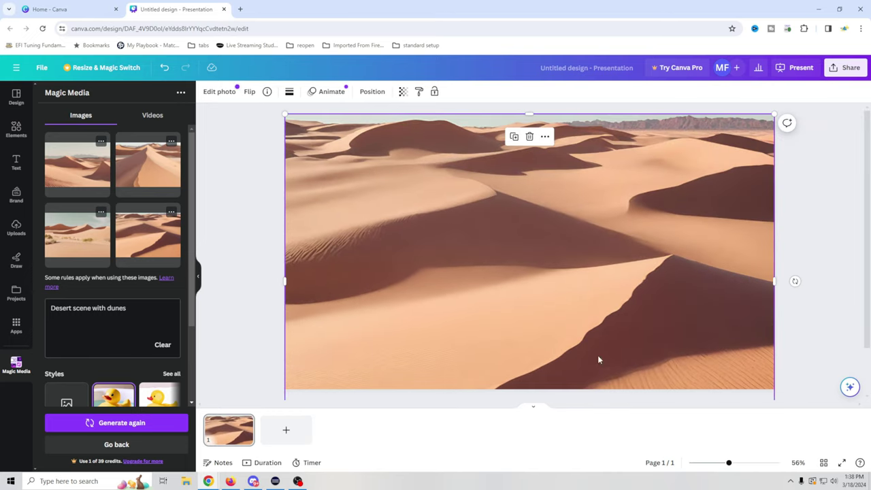
left_click_drag(571, 225, 567, 233)
left_click(526, 136)
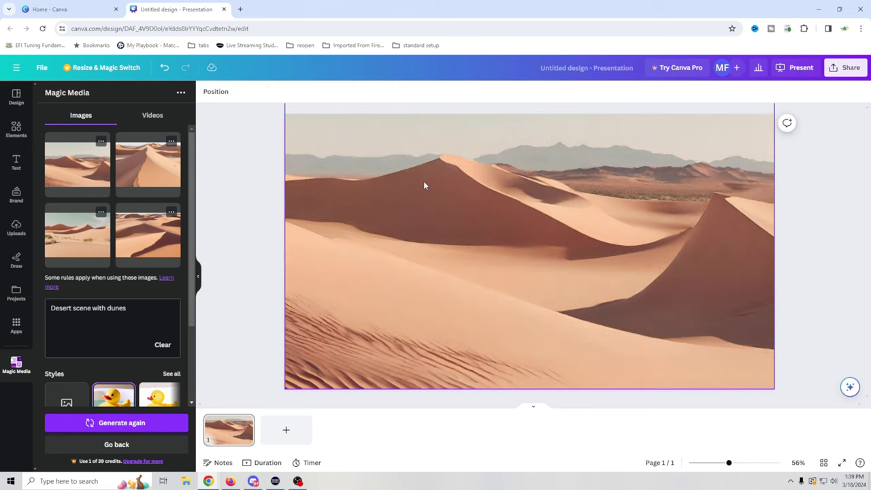
left_click(272, 208)
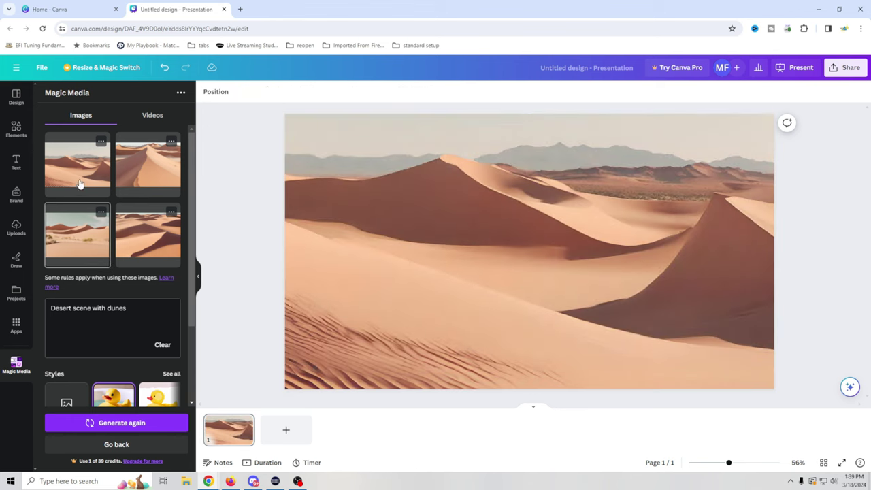
Generate another set of desert dune images, try the pink-sky one as the full-page background, and delete it.
scroll(145, 321, "down", 1)
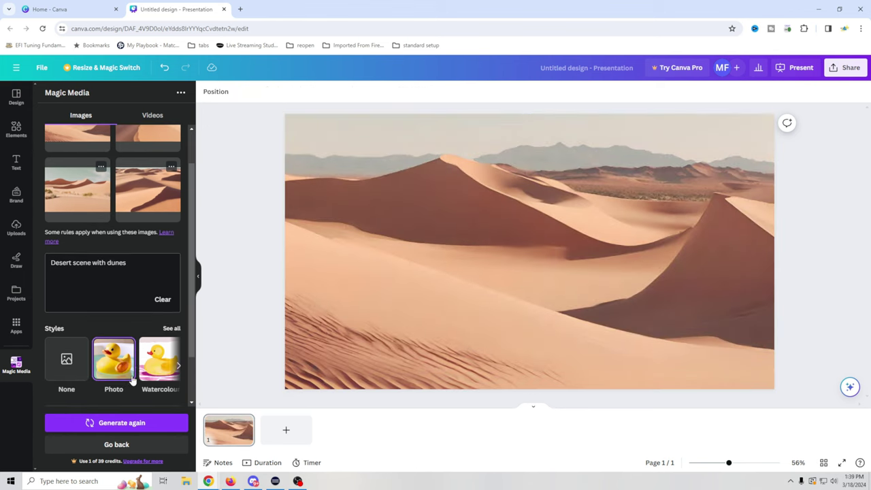
scroll(133, 381, "up", 1)
left_click(124, 422)
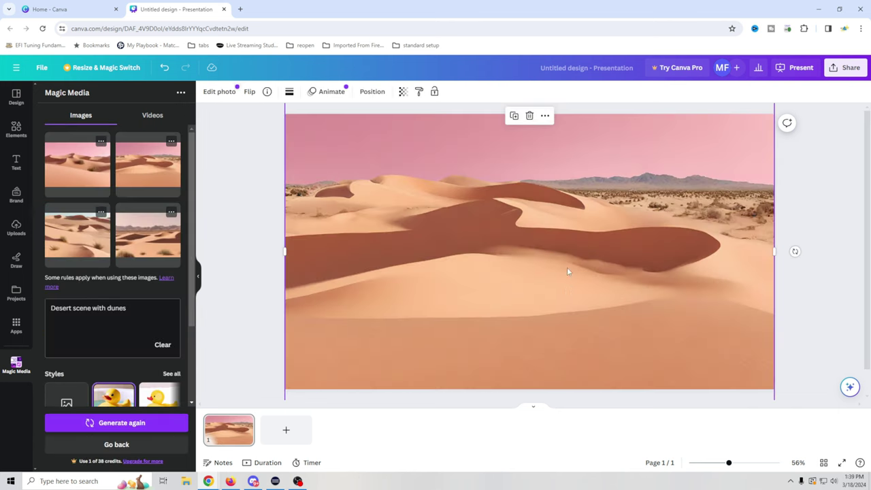
left_click_drag(566, 283, 561, 245)
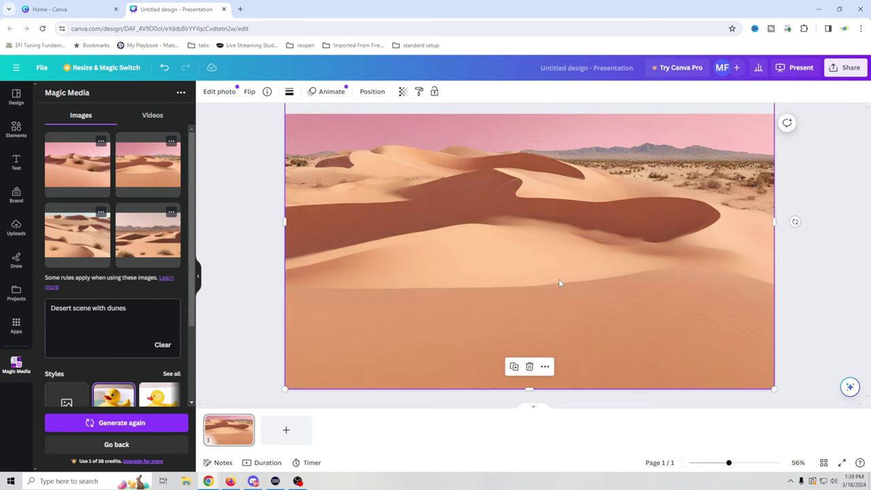
key("ctrl+z")
left_click(536, 118)
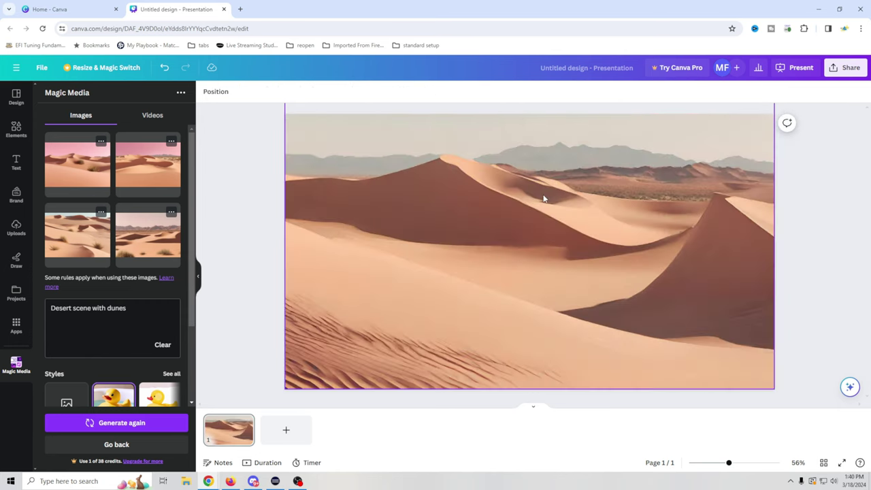
Enlarge the dune background image so that it extends past the page's right edge.
left_click(512, 255)
mouse_move(512, 255)
left_mouse_down()
mouse_move(528, 254)
mouse_move(521, 257)
left_mouse_up()
left_click_drag(774, 222, 827, 221)
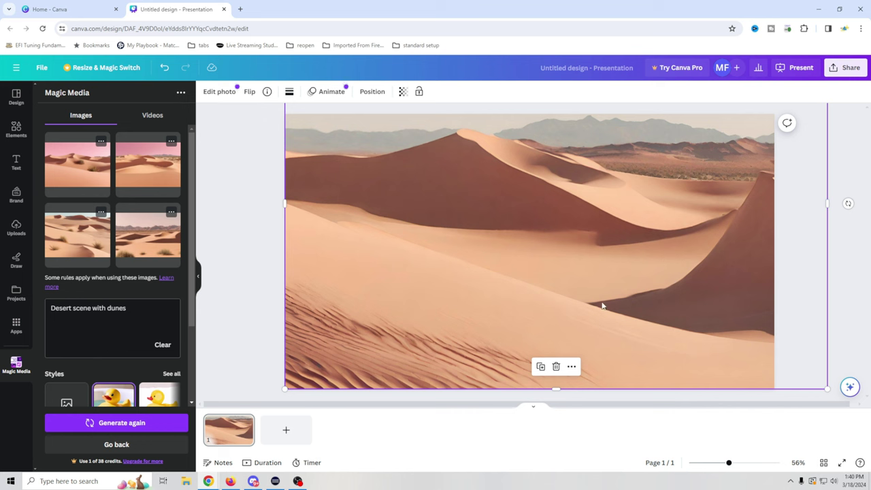
left_click(271, 269)
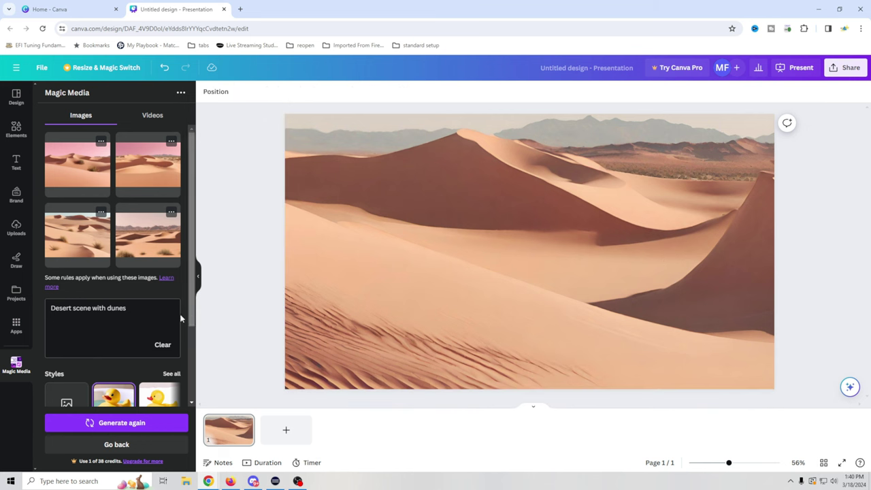
Generate portrait images in the Photo style from the description "Desert Sandstorm".
left_click(113, 445)
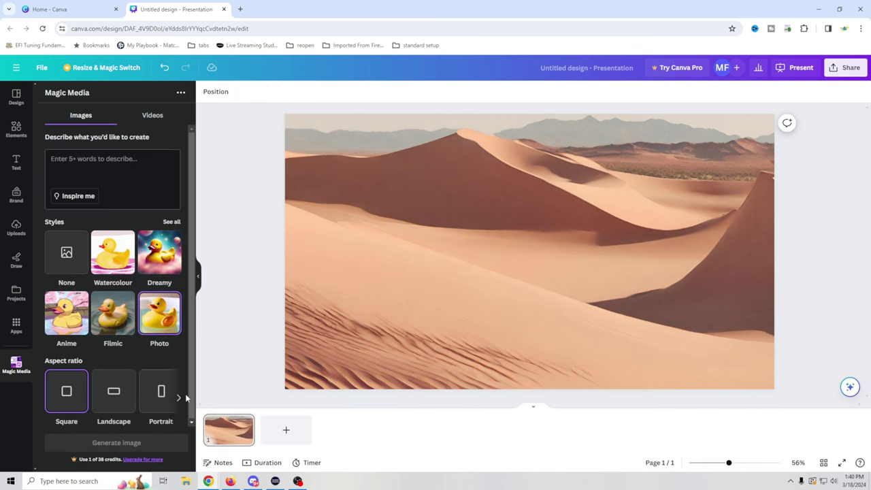
left_click(166, 398)
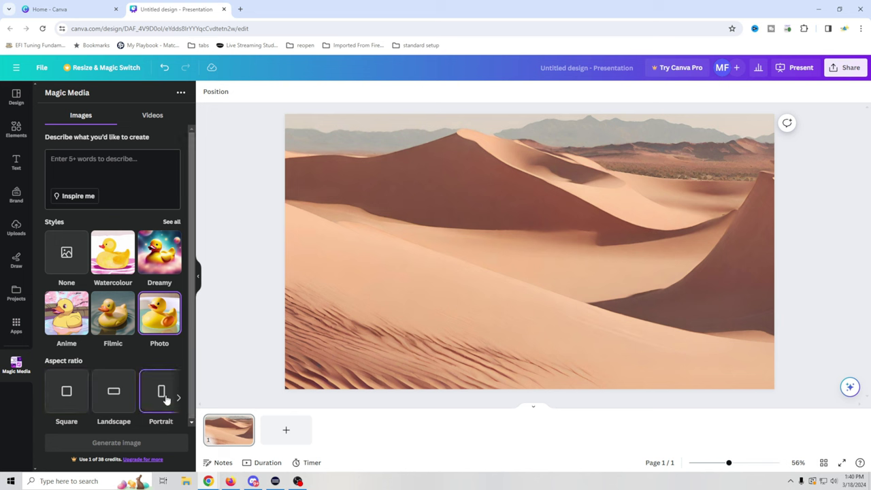
left_click(151, 327)
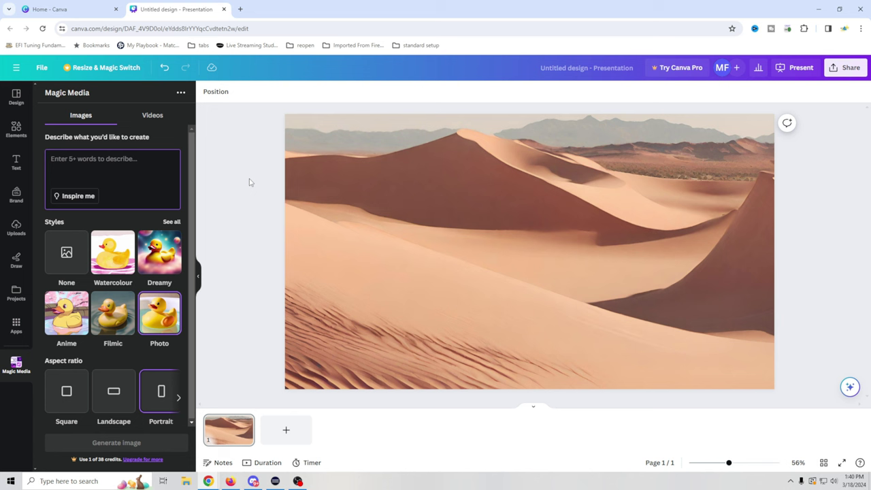
type("Desert Sandstorm")
left_click(136, 442)
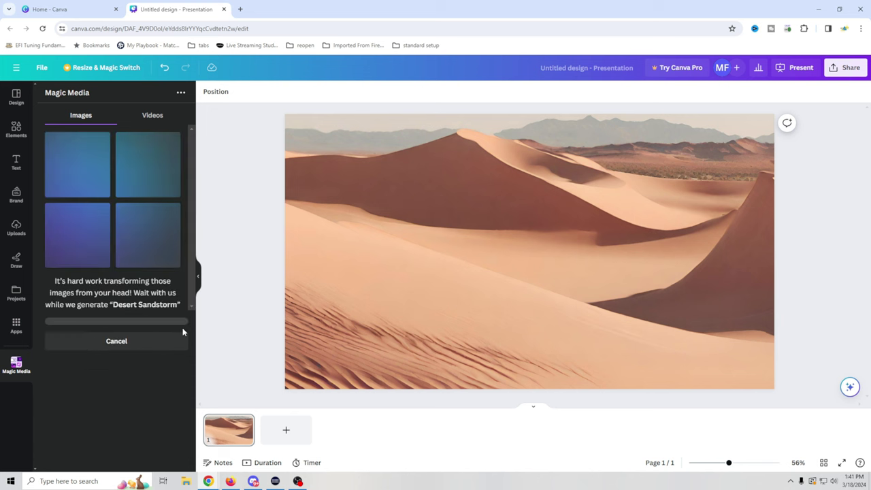
Add two sandstorm images to the page and stretch the billowing-cloud one upward along the page's right side to nearly full height.
left_click(148, 234)
left_click_drag(147, 165, 701, 337)
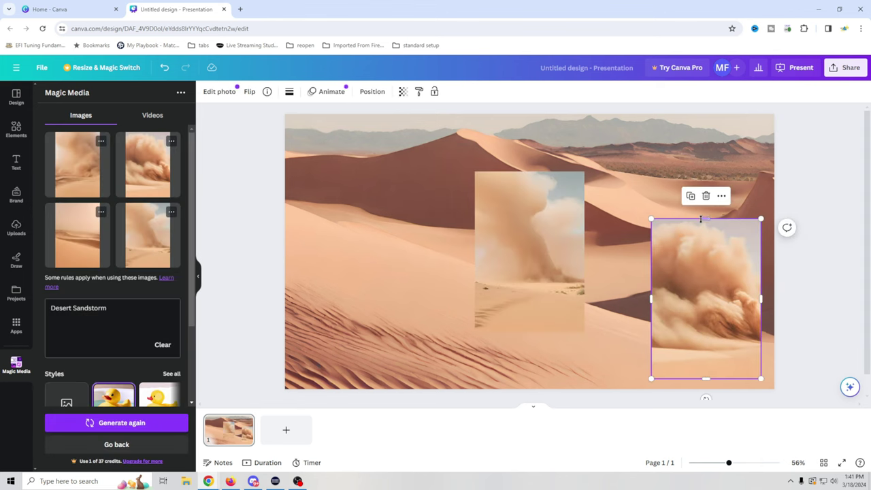
left_click_drag(706, 219, 706, 121)
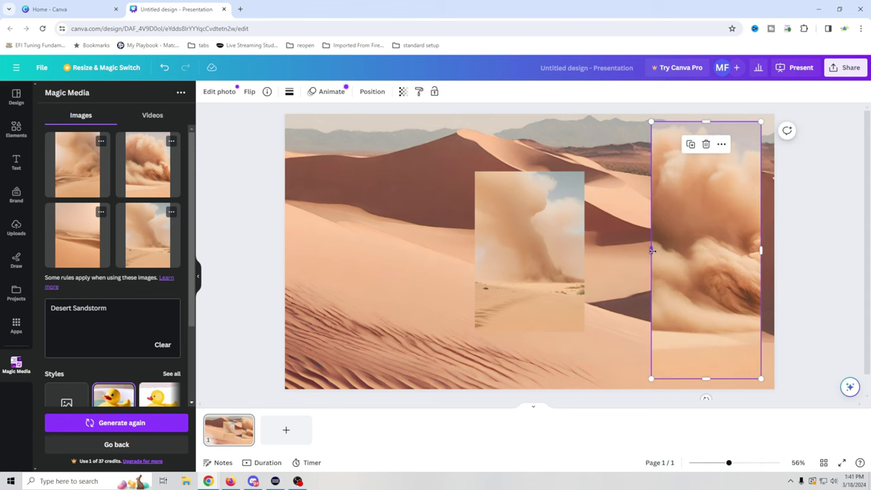
Delete the dune background image behind the sandstorm picture.
left_click(571, 322)
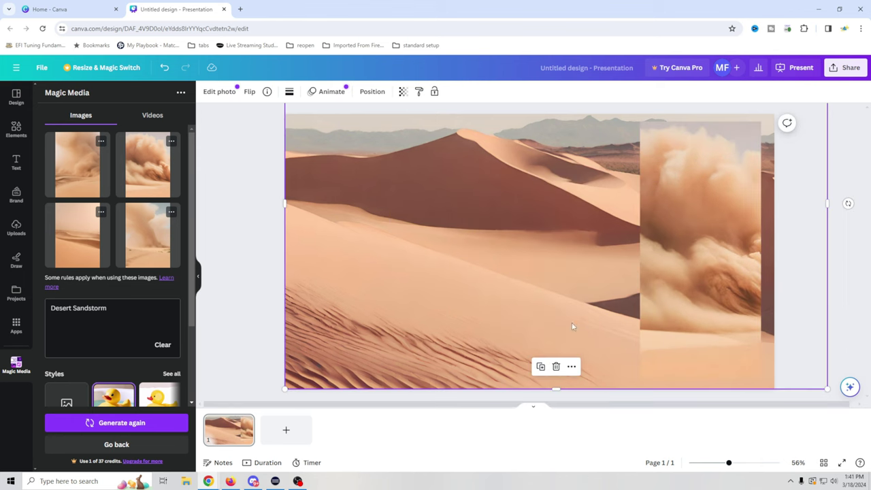
left_click(556, 367)
scroll(127, 327, "down", 3)
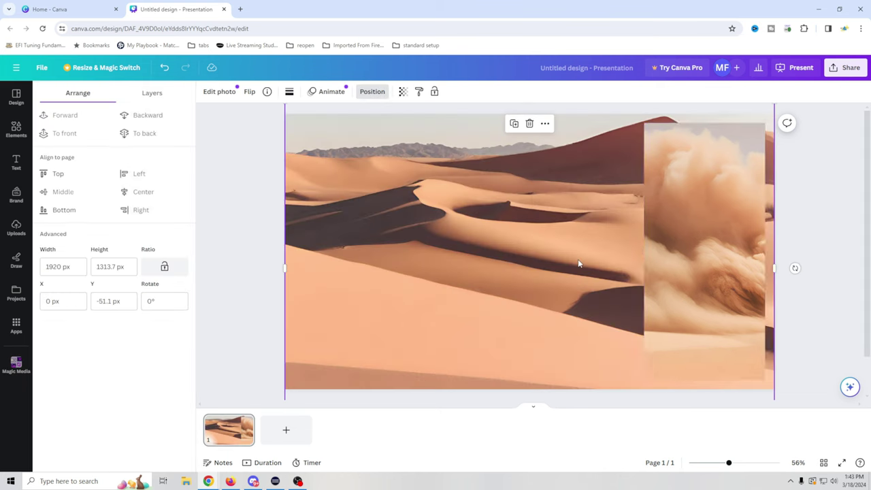
left_click(733, 258)
left_click(580, 261)
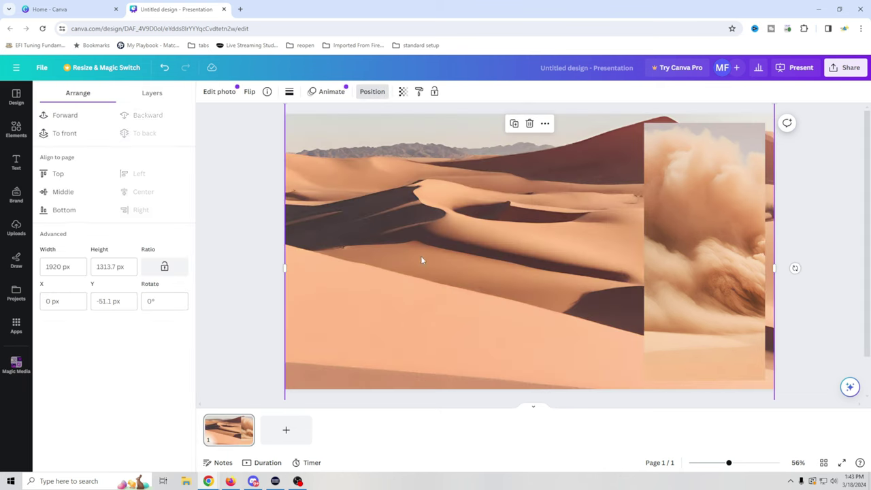
Generate landscape images in the Photo style from the description "Scene from dune".
left_click(16, 129)
scroll(100, 350, "down", 1)
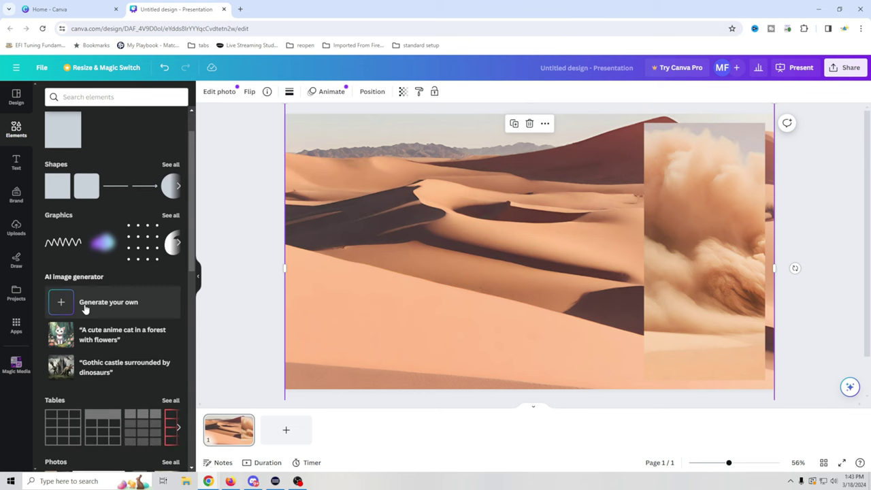
left_click(86, 305)
scroll(149, 316, "down", 2)
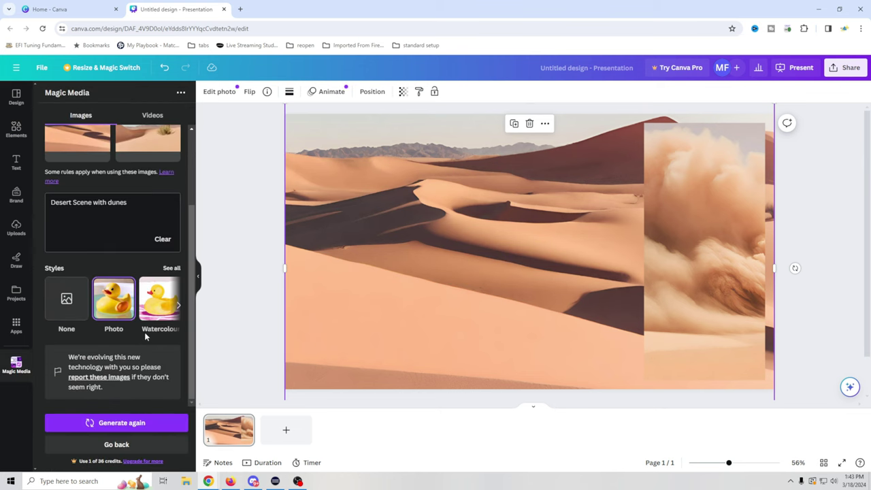
left_click(118, 306)
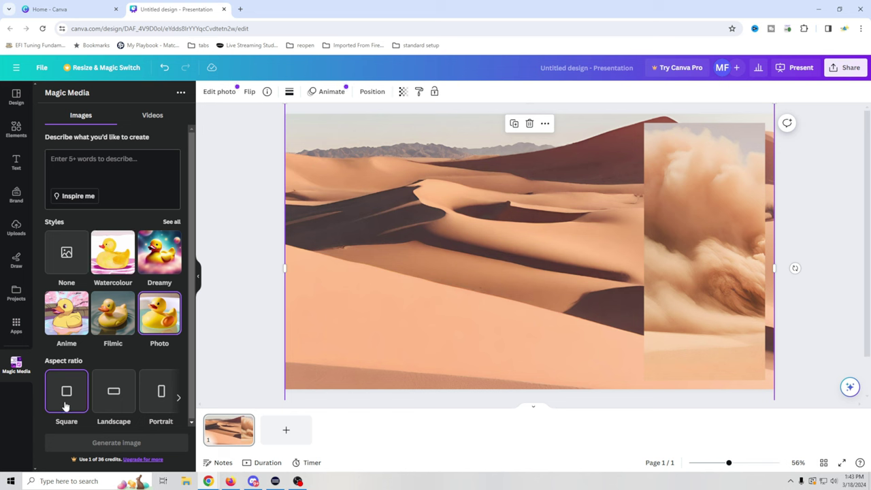
left_click(114, 403)
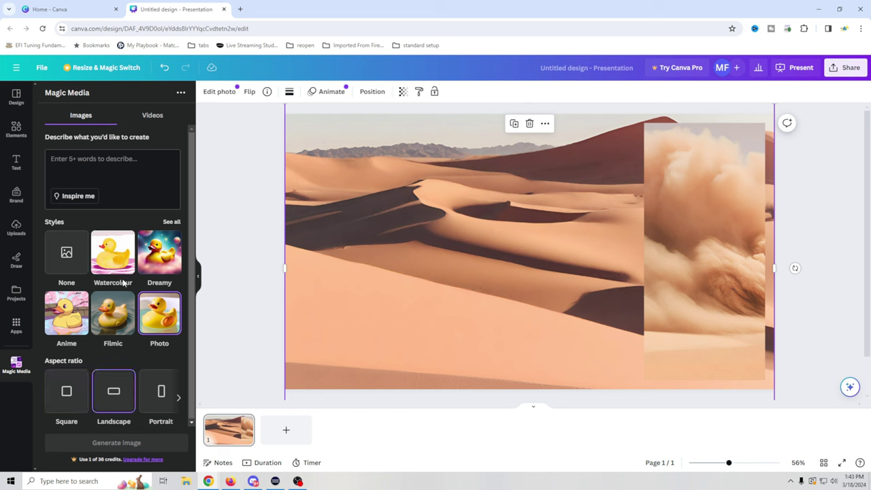
type("s")
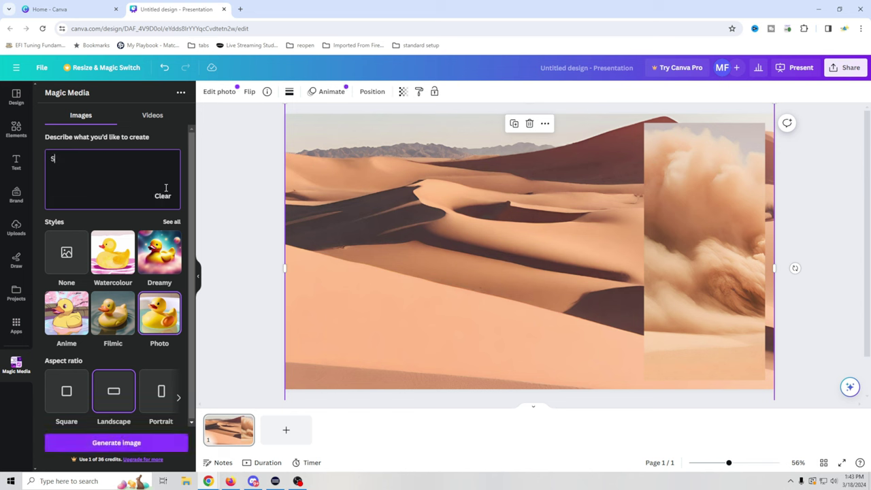
type("cene fro")
left_click(117, 443)
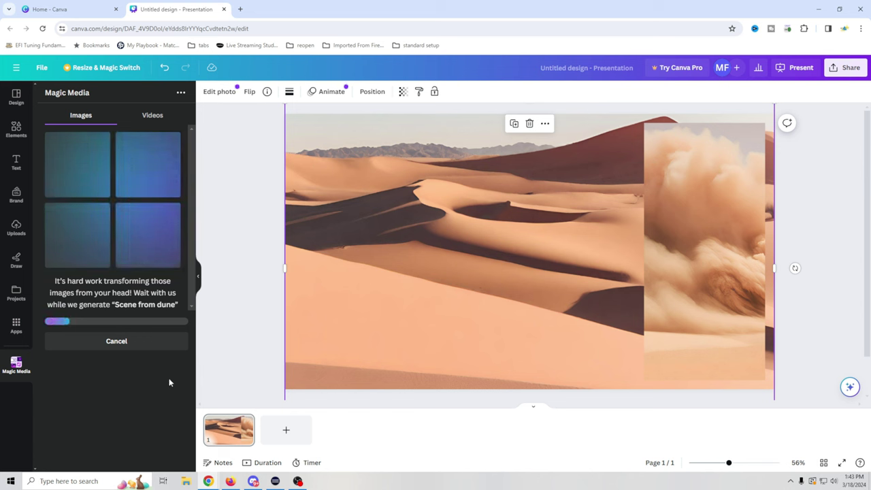
left_click(250, 356)
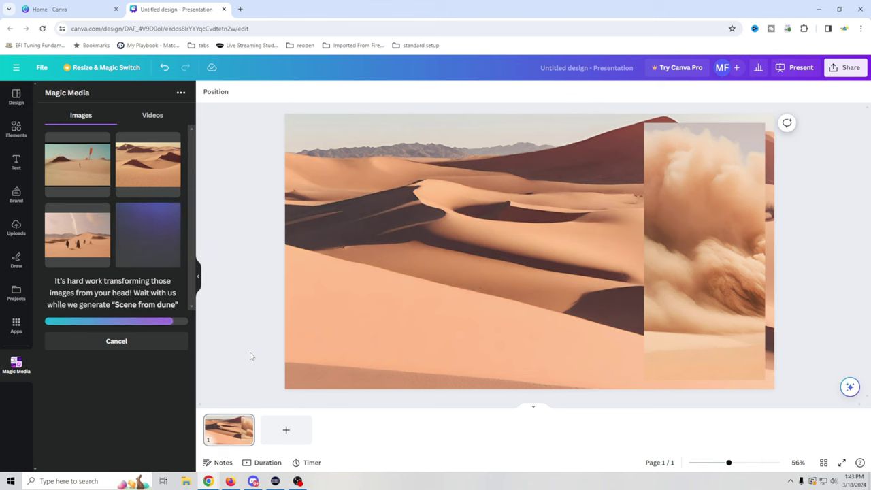
Add the two generated images of dark-robed walkers and shrink them to thumbnails placed side by side along the page's bottom edge.
left_click_drag(77, 235, 407, 328)
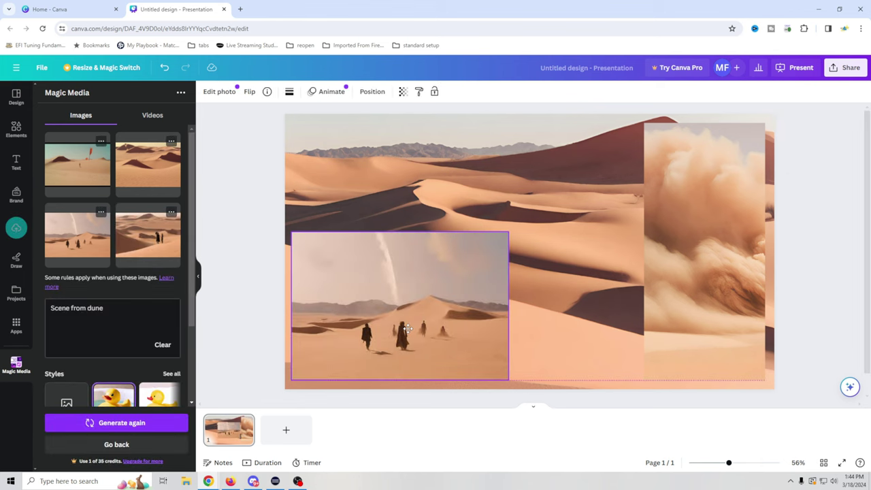
left_click_drag(508, 232, 398, 354)
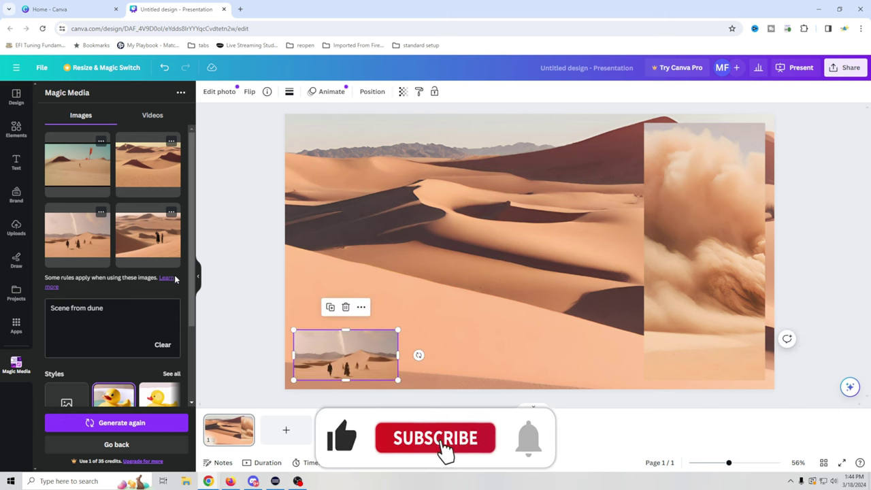
left_click(159, 245)
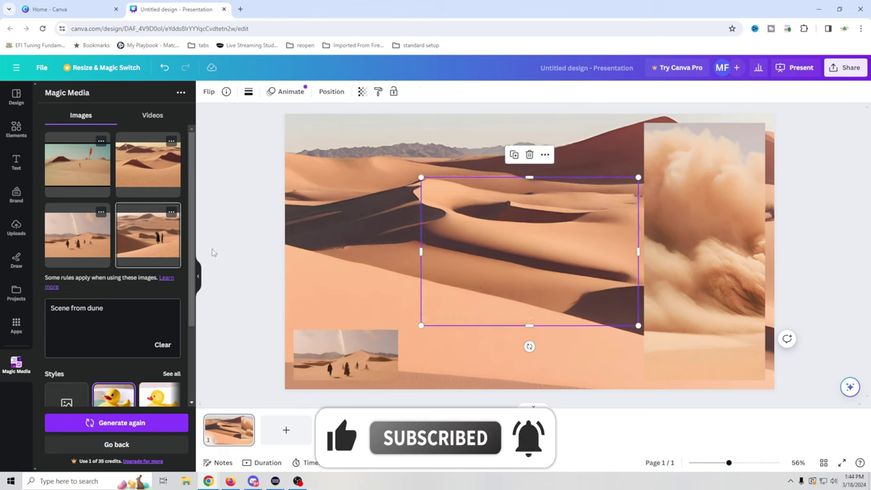
left_click_drag(530, 251, 514, 307)
left_click_drag(624, 233, 499, 354)
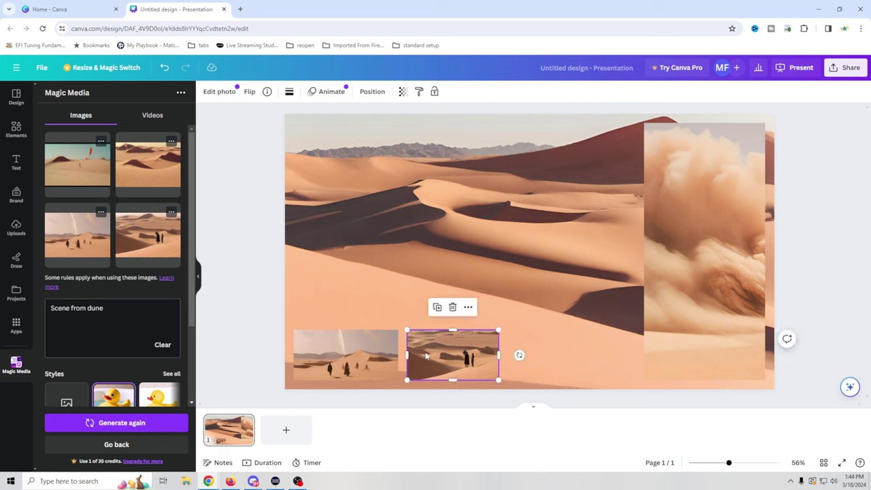
Set the leftmost thumbnail image to 410 px wide and 200 px high.
left_click(370, 353)
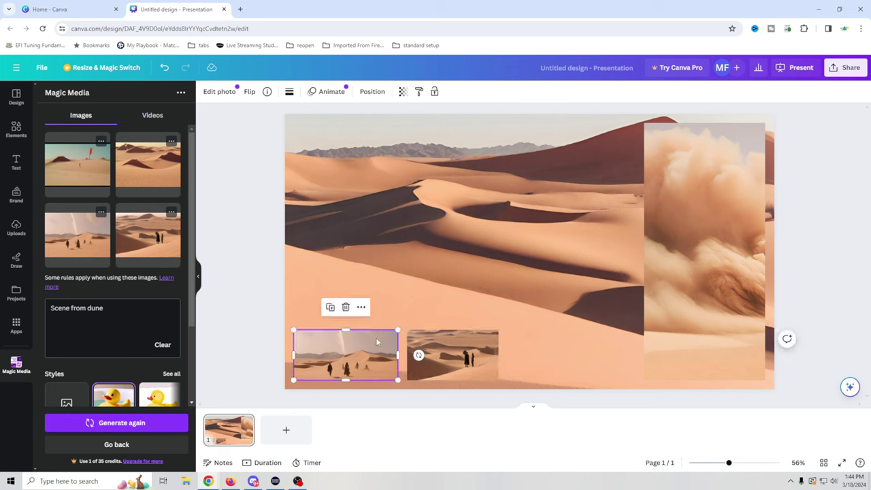
left_click(372, 92)
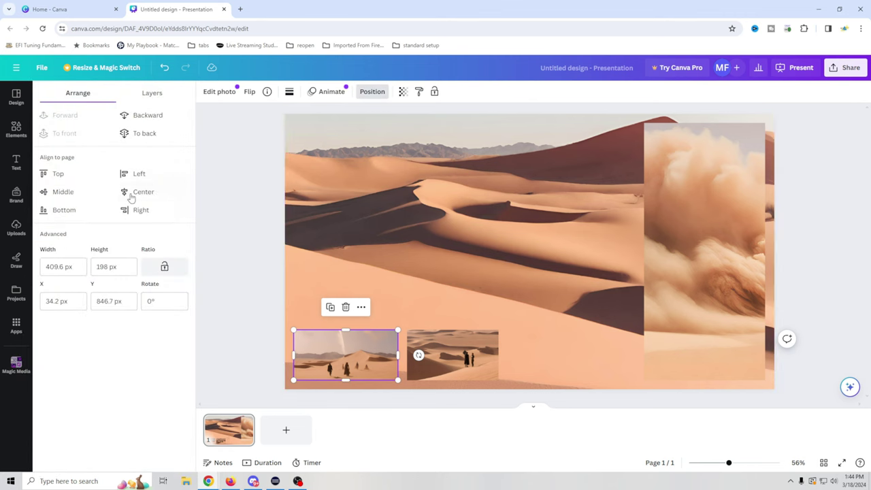
left_click(63, 266)
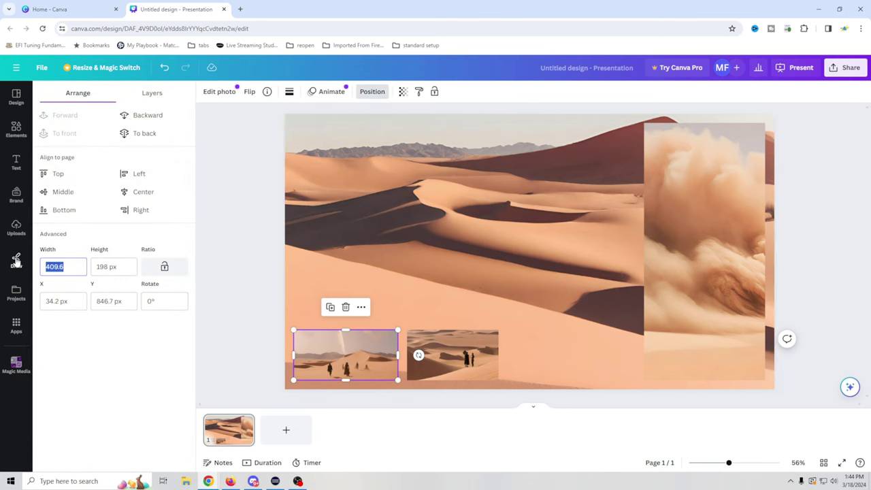
type("410")
key("Tab")
key("ctrl+a")
type("200")
key("Return")
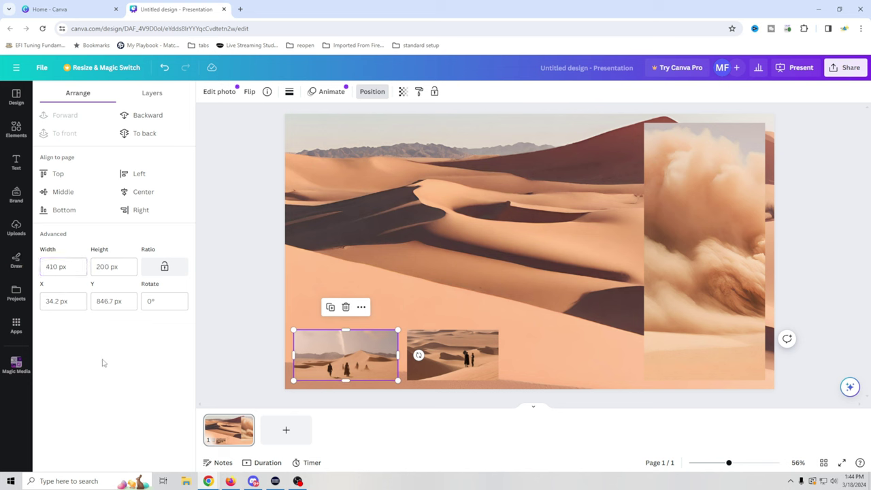
Set the second thumbnail image, the one with two dark figures, to 410 px wide and 200 px high.
left_click(473, 361)
left_click(61, 266)
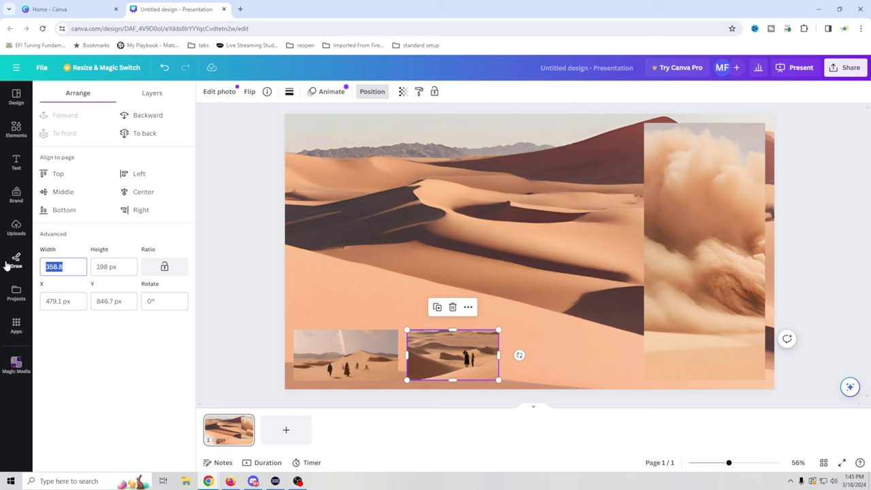
type("410")
key("Tab")
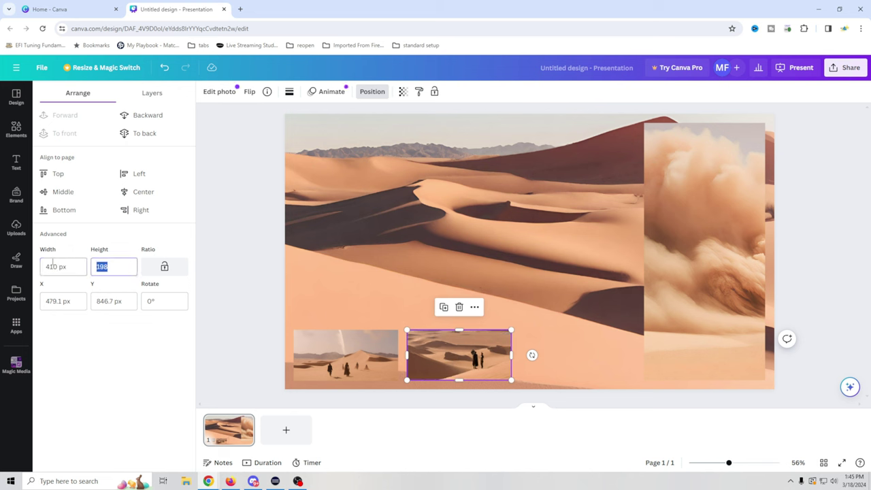
type("200")
key("Return")
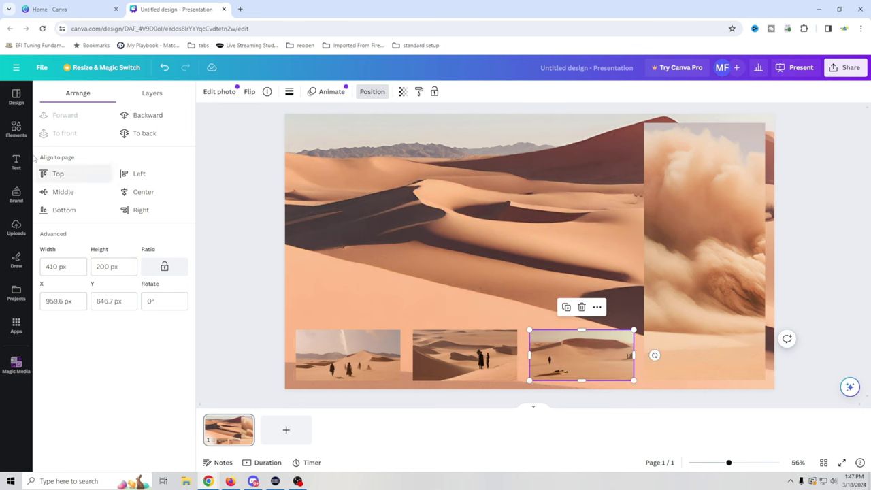
Add a square shape to the page and fill it with solid purple.
left_click(15, 129)
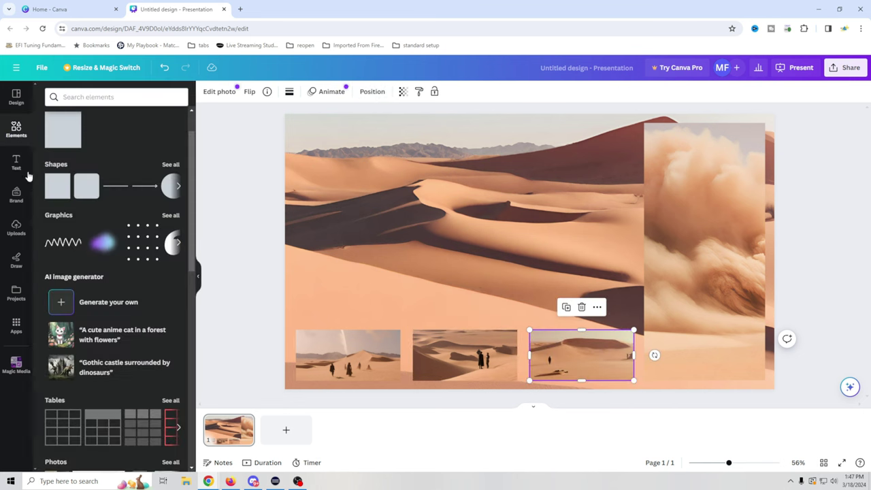
left_click(58, 193)
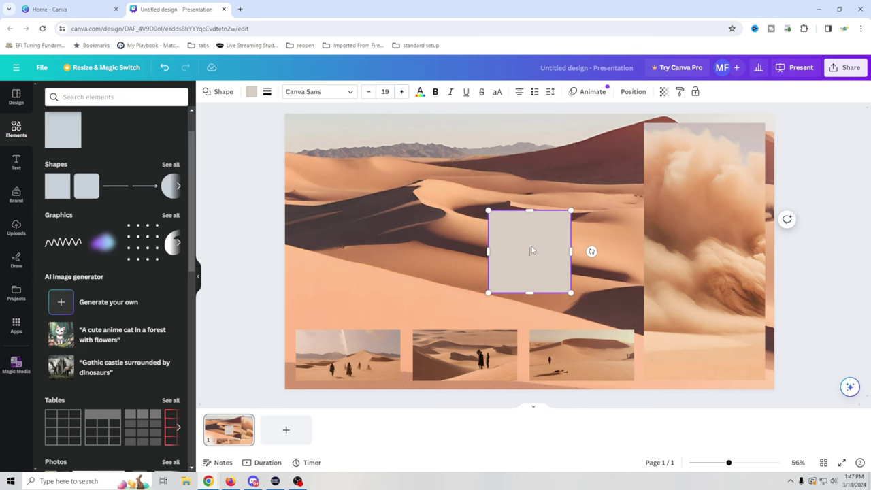
left_click(251, 91)
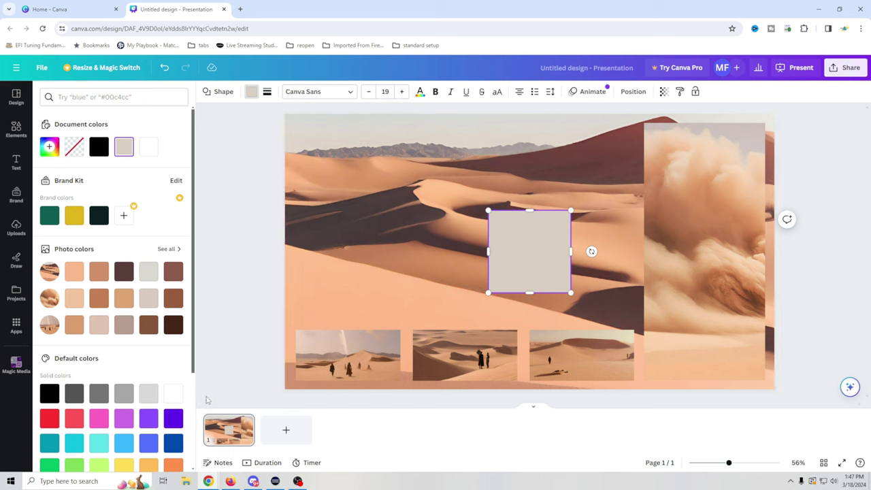
left_click(149, 418)
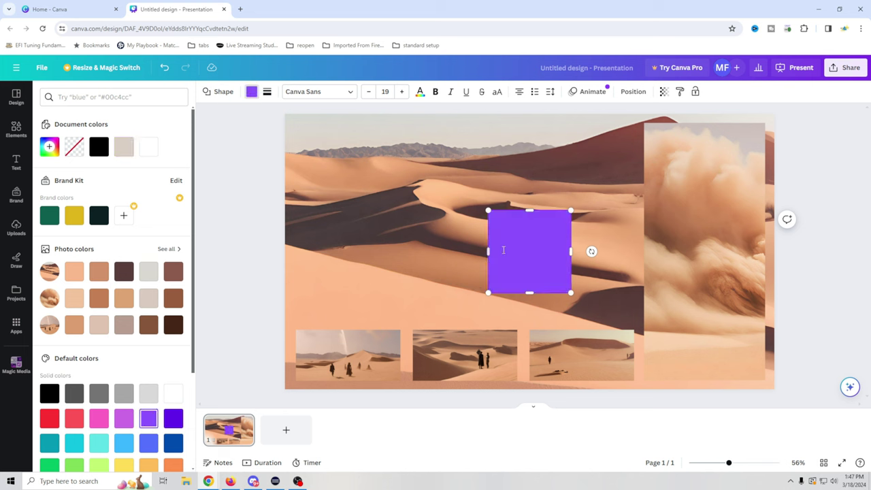
Move and resize the purple square to cover the leftmost thumbnail, and send it backward behind that image.
left_click_drag(528, 266, 332, 357)
left_click_drag(379, 339, 401, 338)
left_click_drag(347, 298, 348, 329)
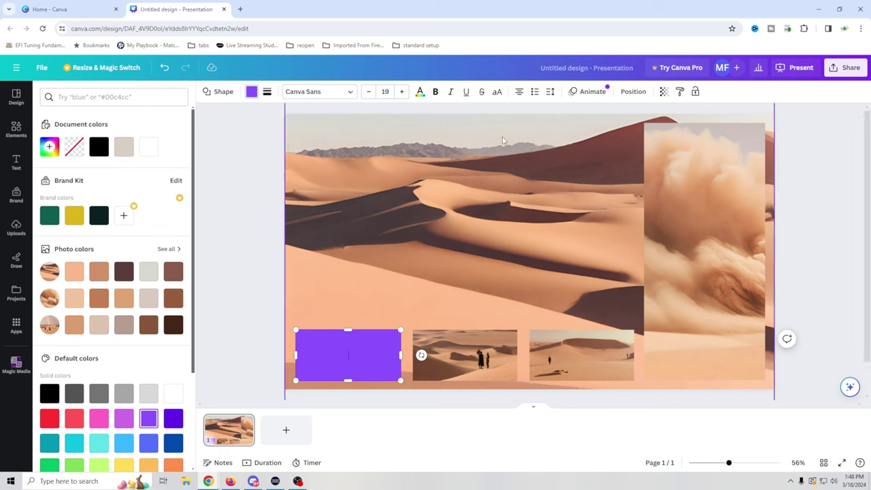
left_click(632, 92)
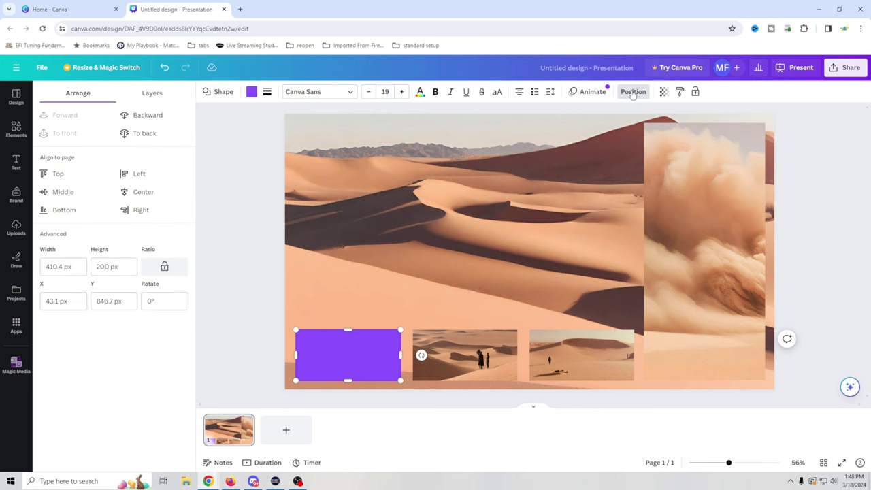
left_click(149, 117)
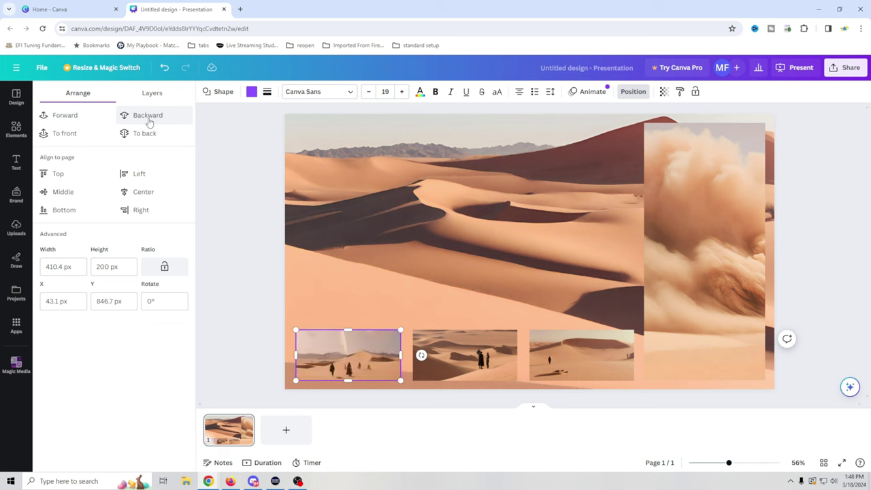
Enlarge the purple rectangle behind the leftmost thumbnail to 420 px wide and 210 px high.
left_click_drag(79, 268, 37, 269)
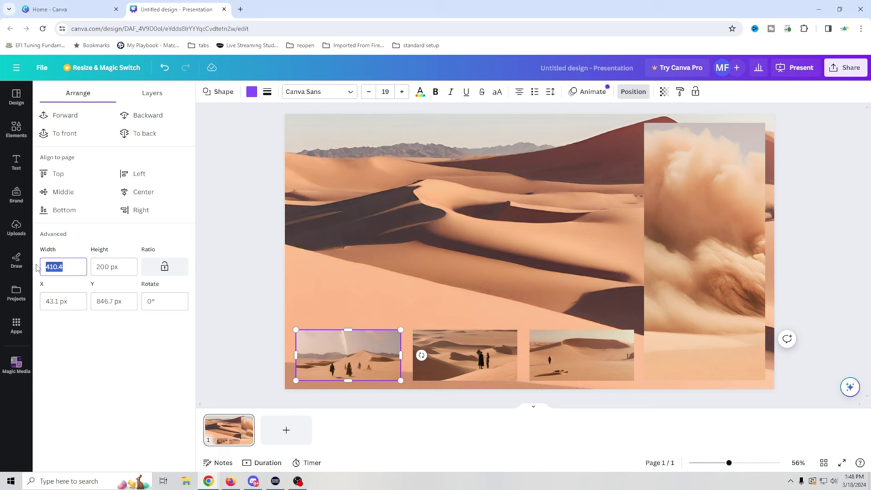
type("415")
key("Tab")
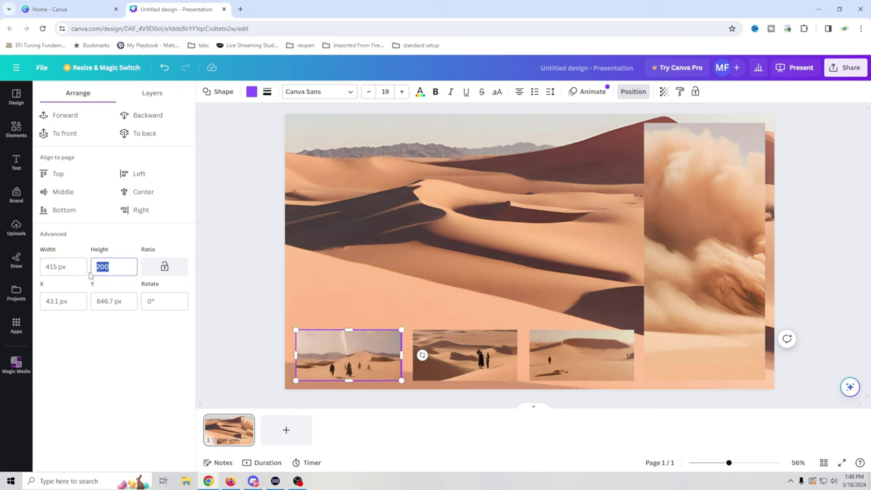
type("210")
key("Return")
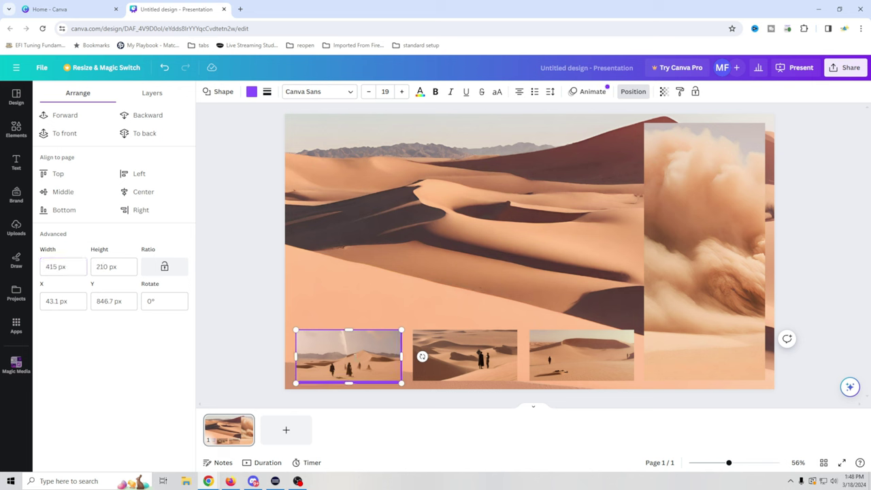
left_click_drag(78, 266, 44, 267)
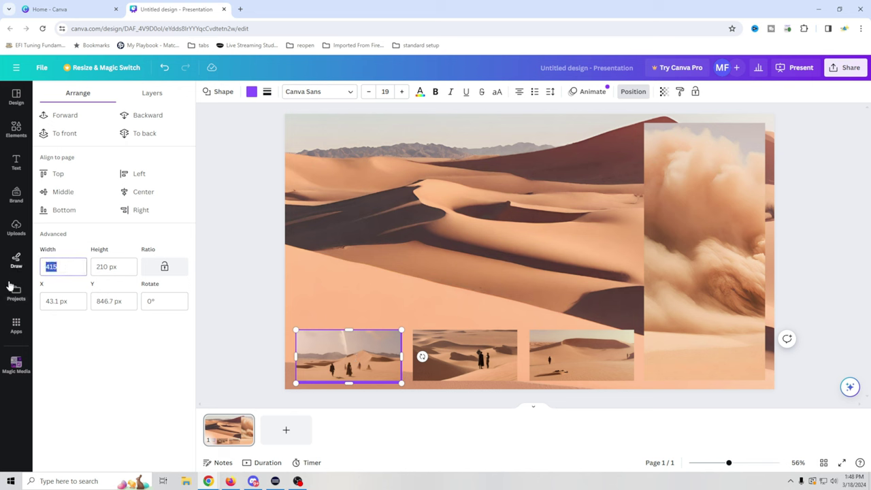
type("420")
key("Return")
Set the purple rectangle's X position to 38 px so that it extends past the thumbnail's left side.
left_click_drag(66, 304, 17, 304)
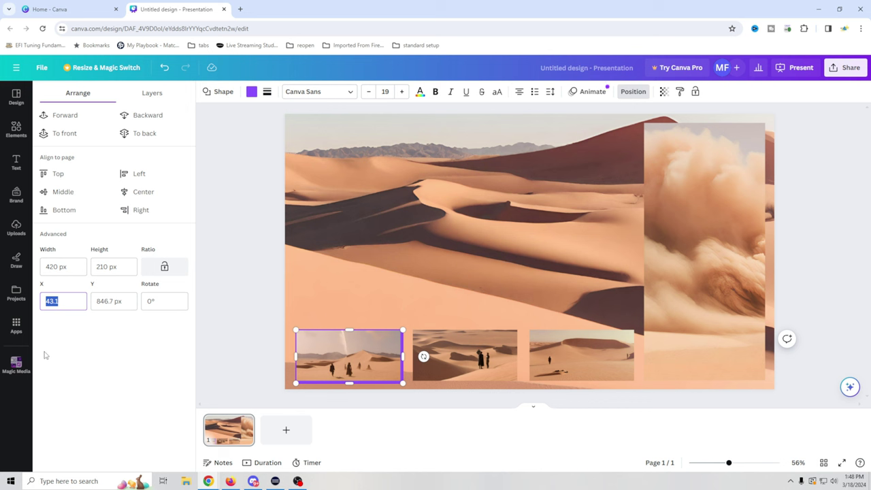
type("40")
key("Return")
left_click_drag(61, 304, 22, 304)
type("38")
key("Tab")
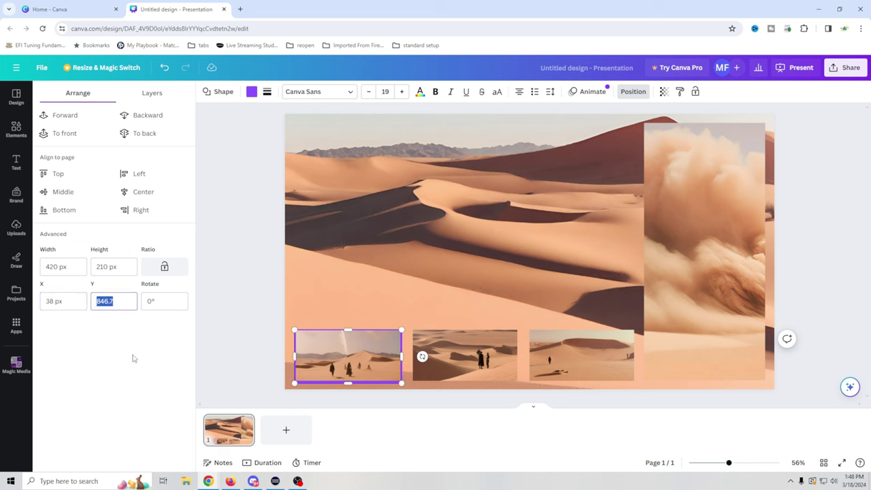
Set the purple rectangle's Y position to 840 px to frame the leftmost thumbnail vertically, and leave the rectangle selected.
type("850")
key("Return")
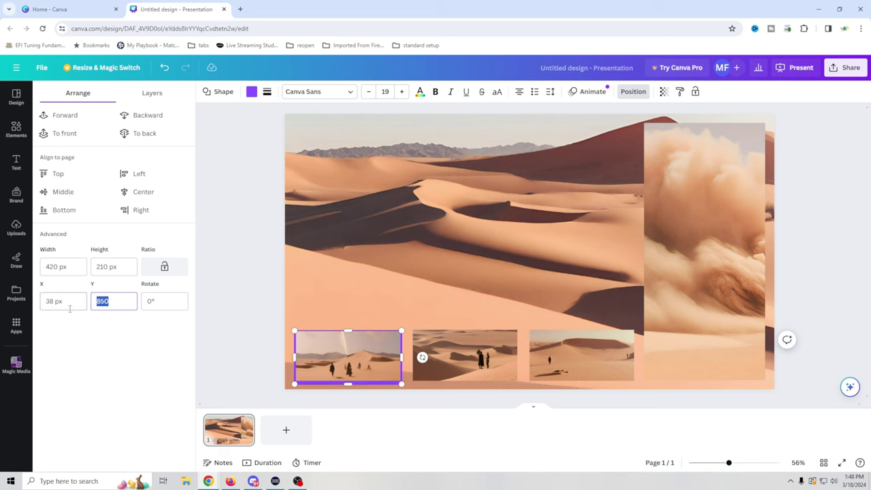
type("840")
key("Return")
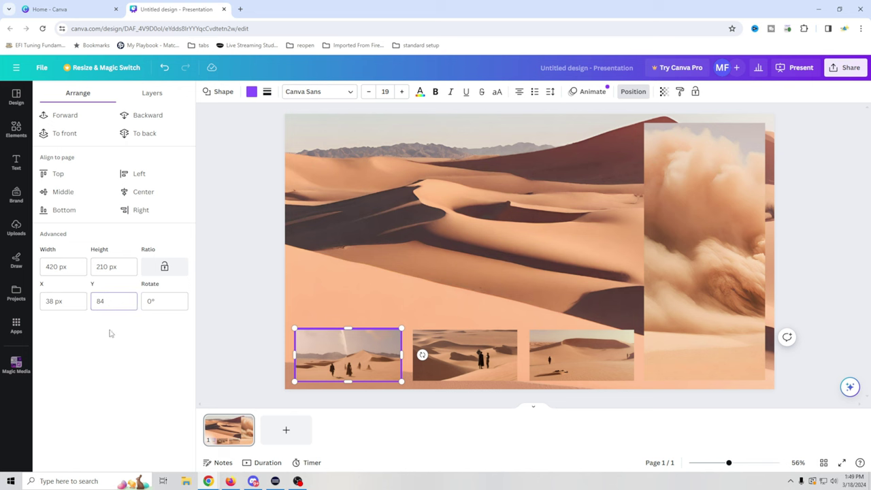
left_click(217, 356)
left_click(241, 360)
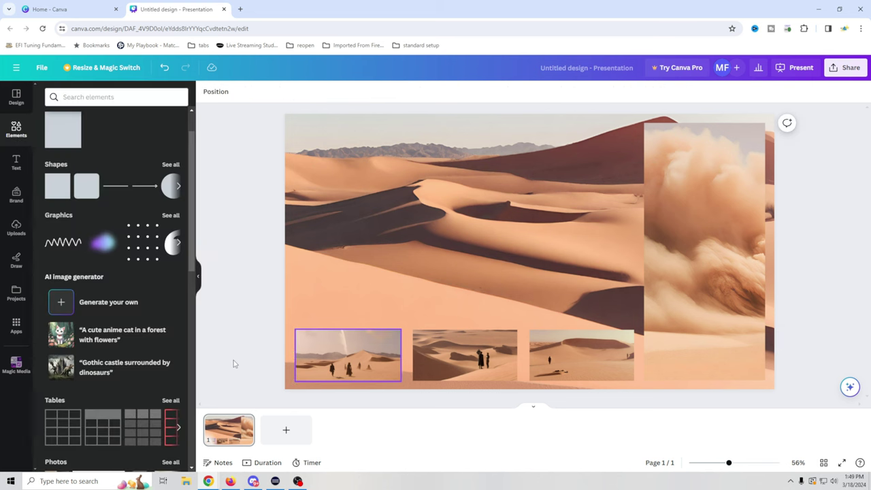
left_click(329, 333)
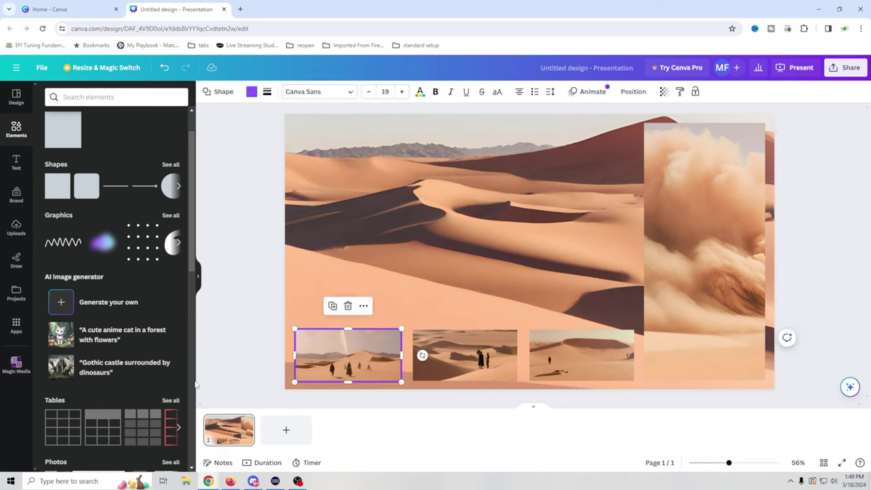
Place a copy of the leftmost thumbnail's purple rectangle over the middle thumbnail, and send it backward to frame that image.
key("ctrl+]")
left_click_drag(342, 362, 457, 358)
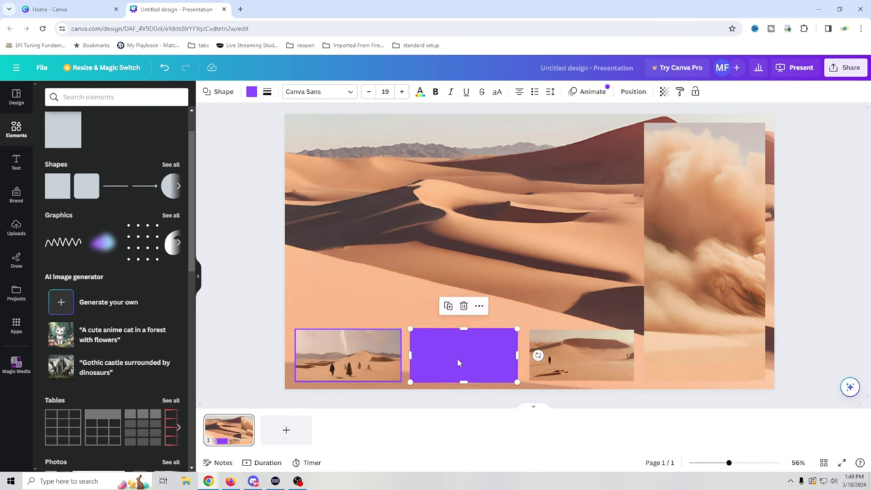
left_click(621, 95)
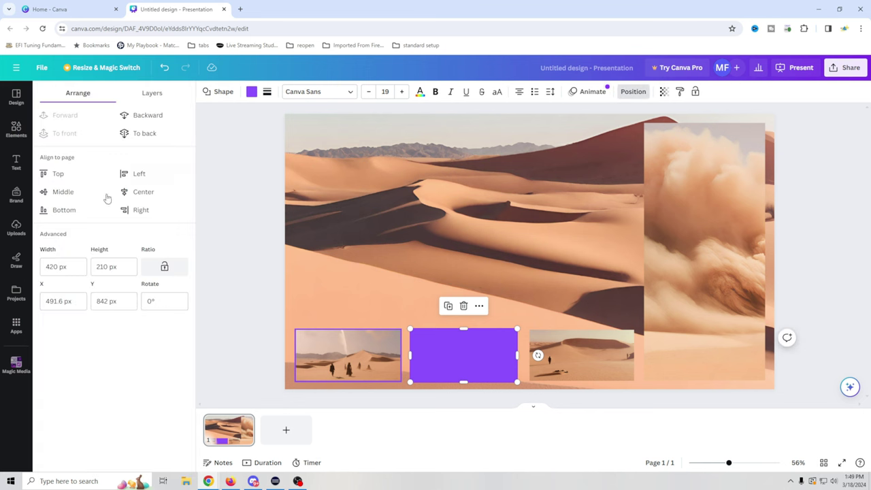
left_click(155, 120)
key("ctrl+z")
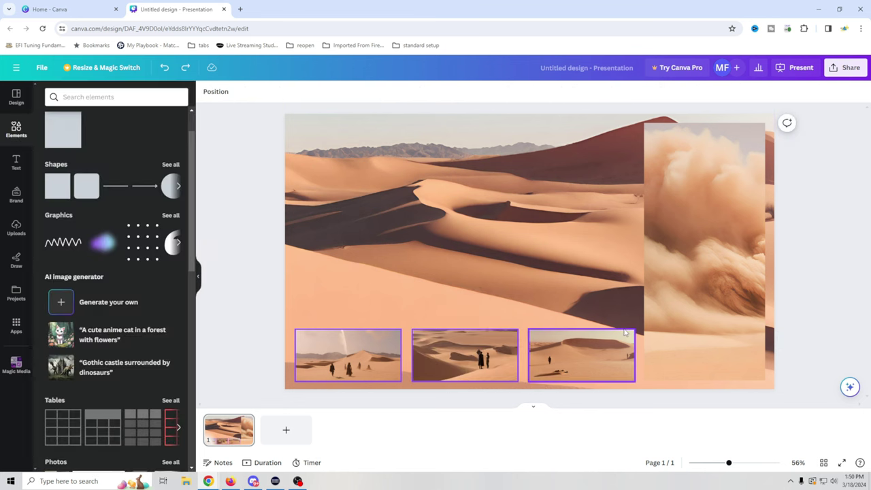
Copy the rightmost thumbnail's purple frame, enlarge it over the sandstorm panel to about 484 by 1027 px, and send it backward.
left_click(624, 329)
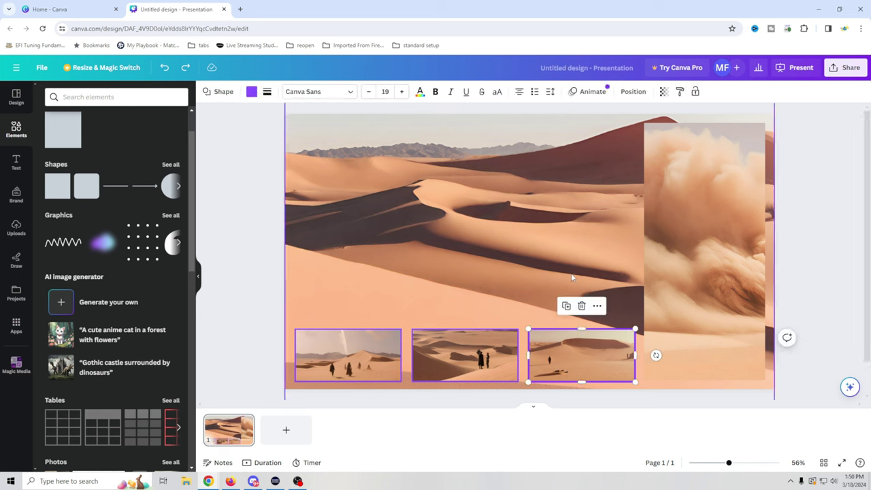
key("ctrl+]")
left_click_drag(614, 352, 762, 120)
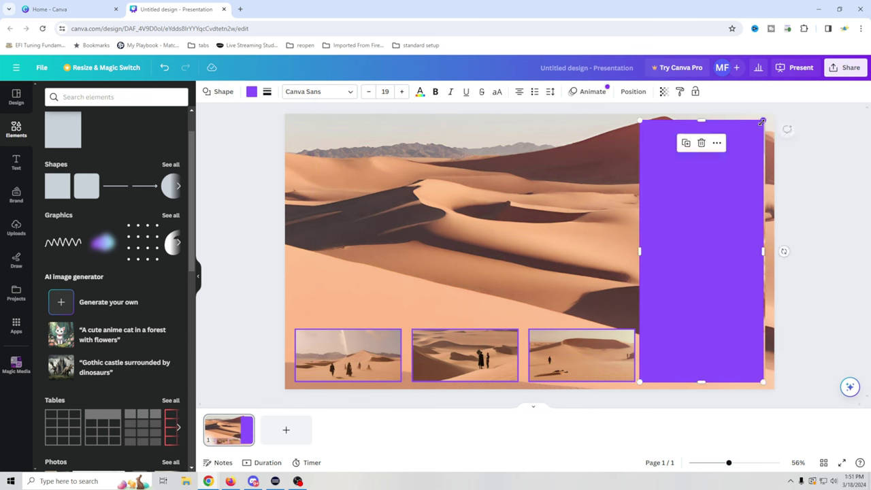
left_click(630, 92)
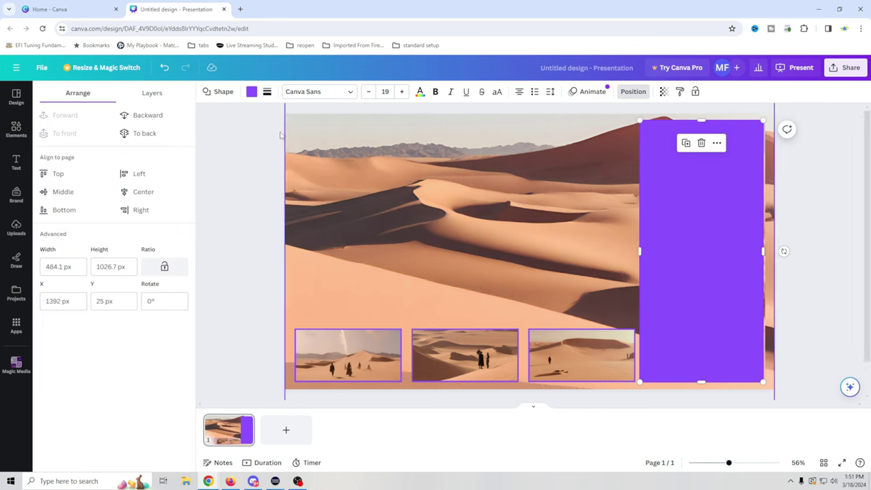
left_click(146, 115)
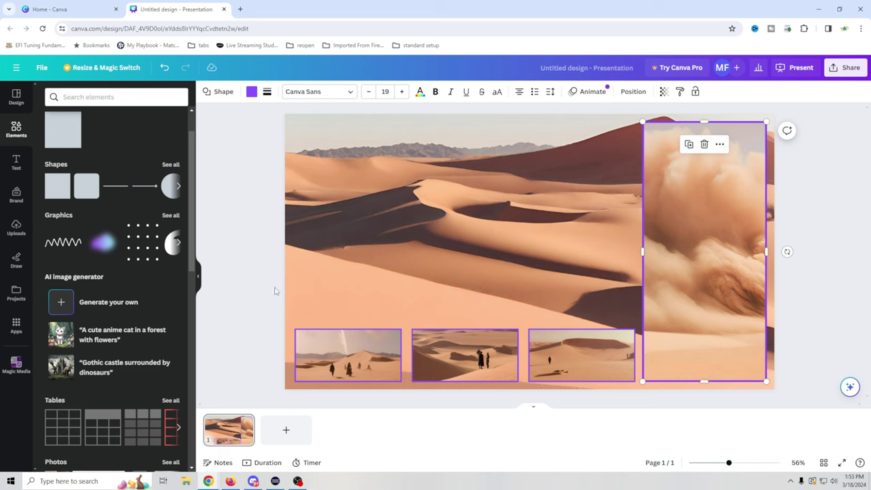
Copy the sandstorm panel's purple frame and reshape it to about 1326 by 776 px to fill the area above the thumbnails.
key("ctrl+bracketright")
left_click_drag(701, 211, 349, 208)
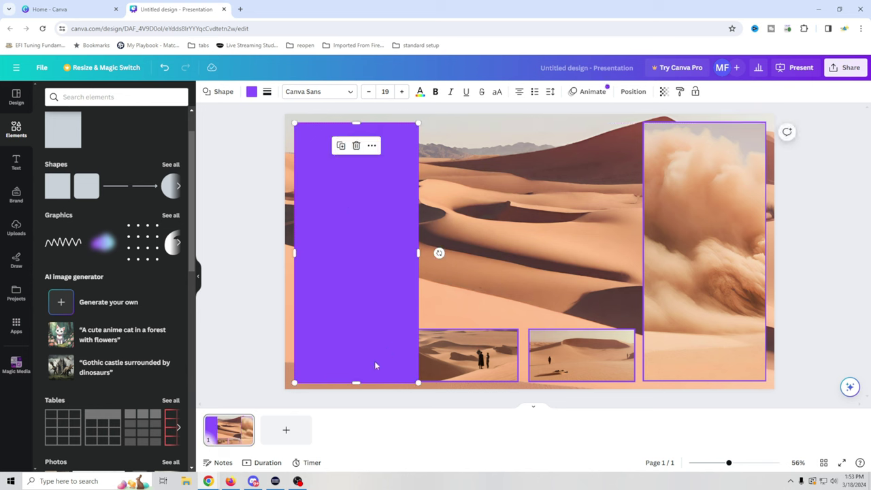
left_click_drag(356, 380, 373, 320)
left_click_drag(418, 222, 634, 232)
left_click_drag(295, 224, 299, 223)
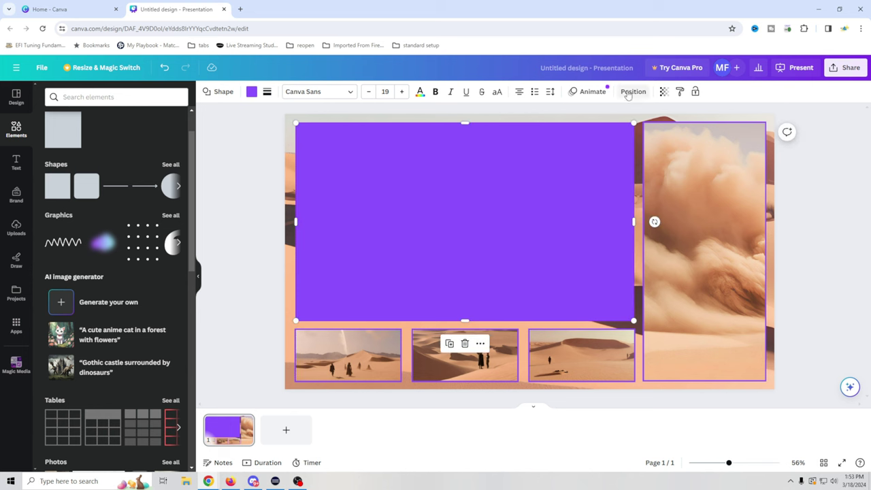
Lower the opacity of the large purple rectangle so the dunes show through, and deselect it.
left_click(664, 92)
left_click_drag(664, 127, 616, 132)
key("Escape")
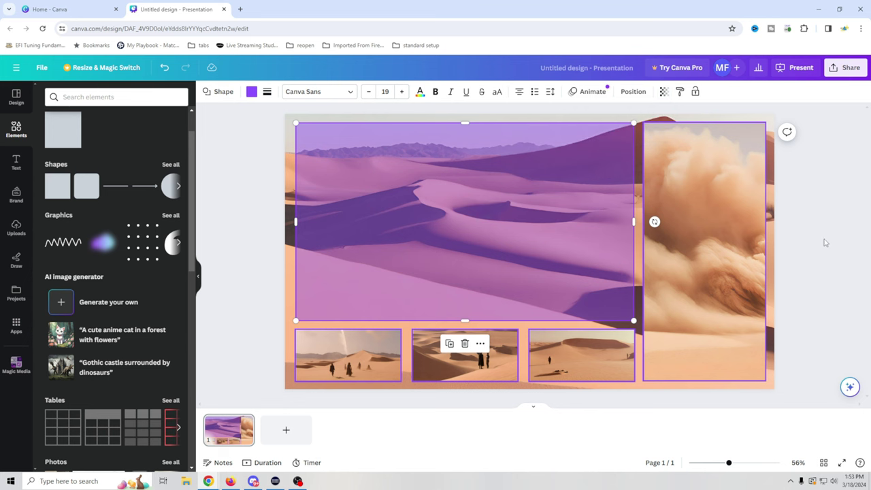
left_click(846, 230)
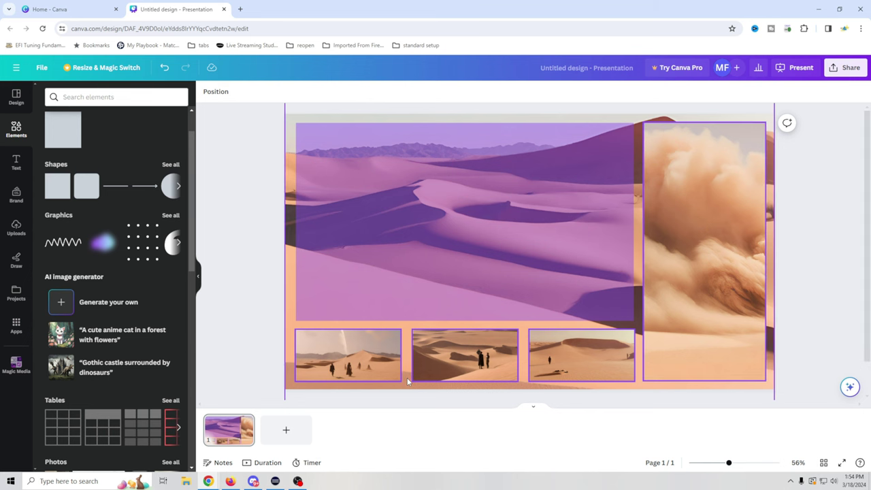
Add a blank second page to the design.
left_click(286, 431)
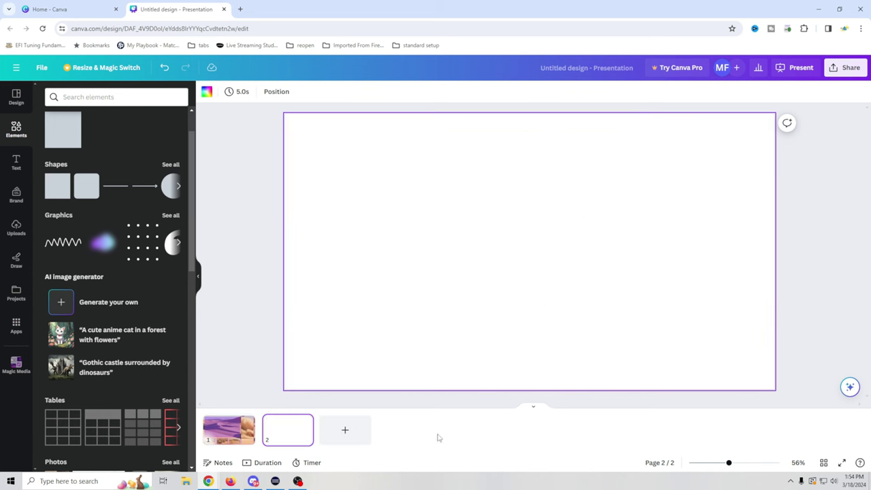
left_click(394, 280)
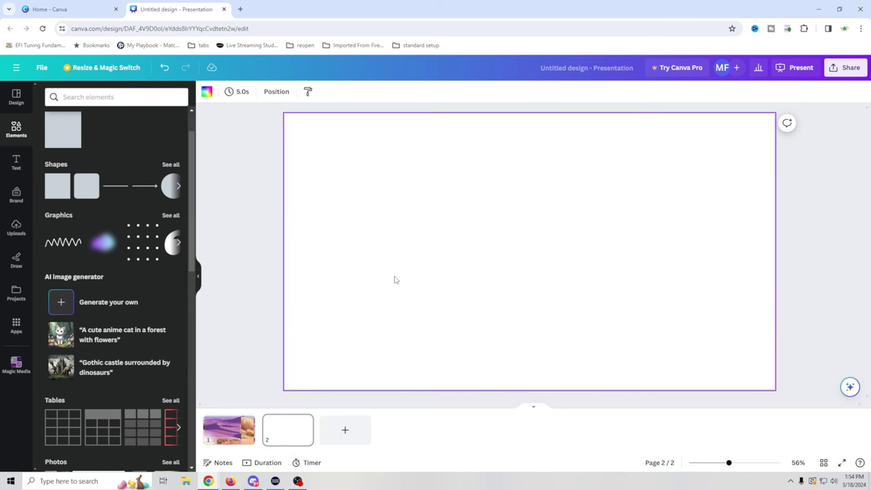
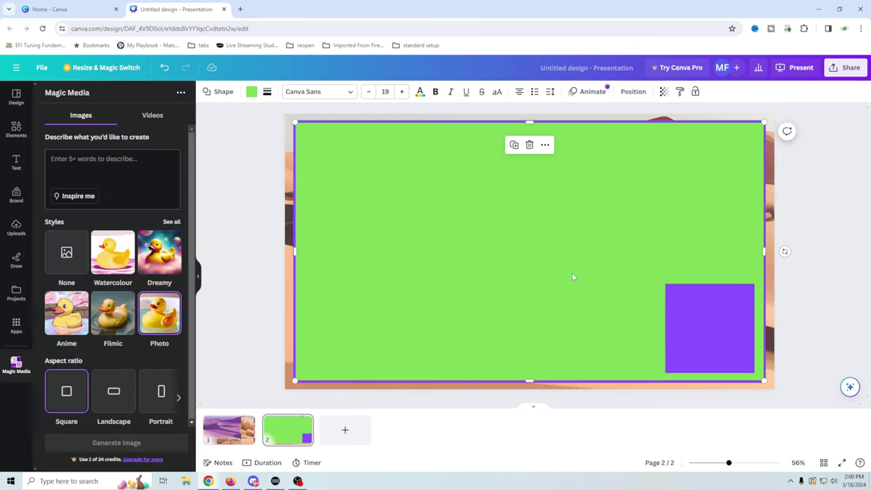
Delete the small purple square from the green rectangle on page 2, and select the purple frame behind the green rectangle.
left_click(712, 324)
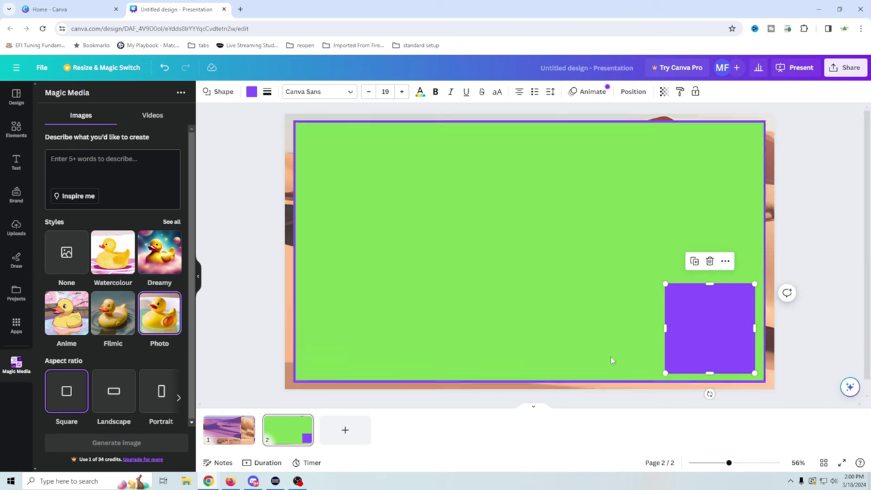
left_click(710, 261)
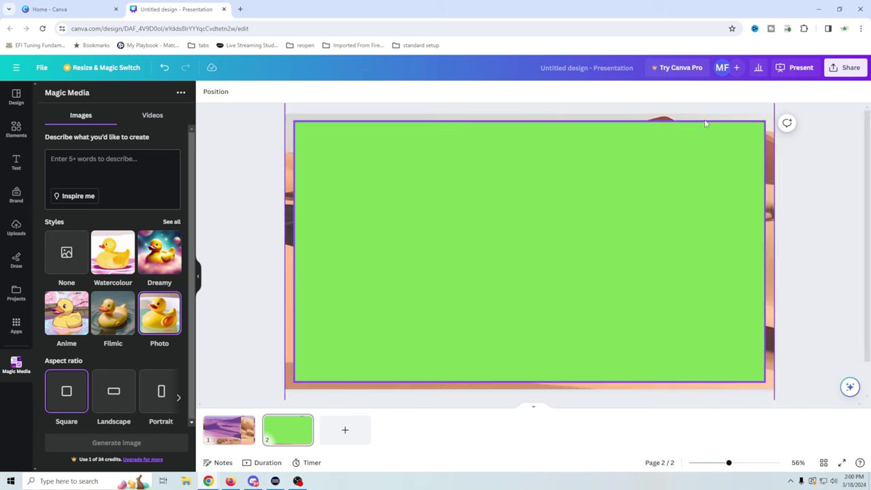
left_click(687, 158)
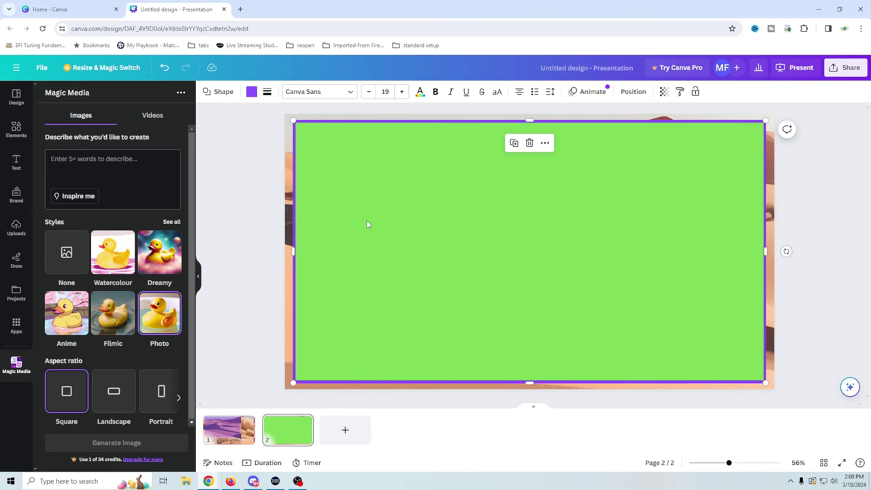
Add a third page and copy the dune background image from page 1 onto it.
key("ctrl+Return")
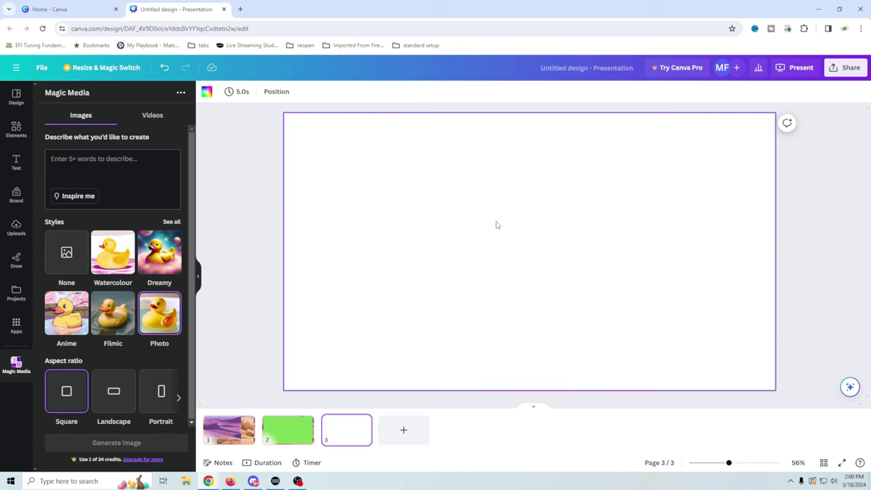
left_click(245, 430)
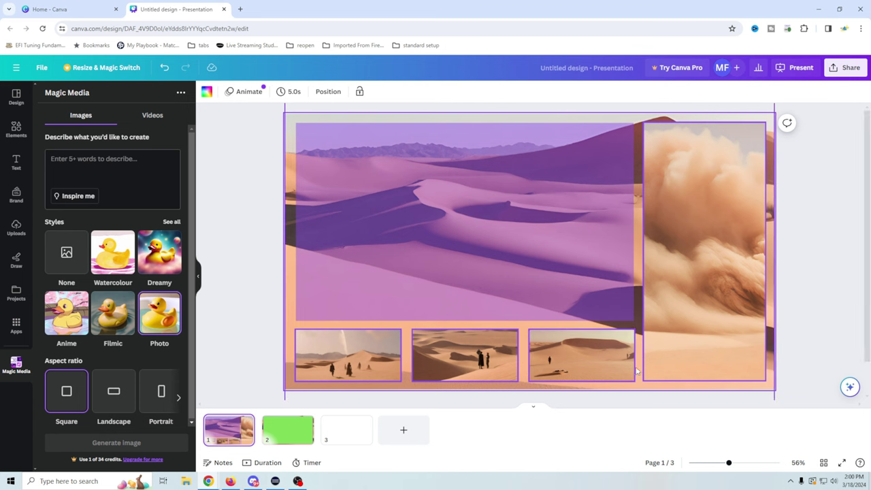
left_click(641, 388)
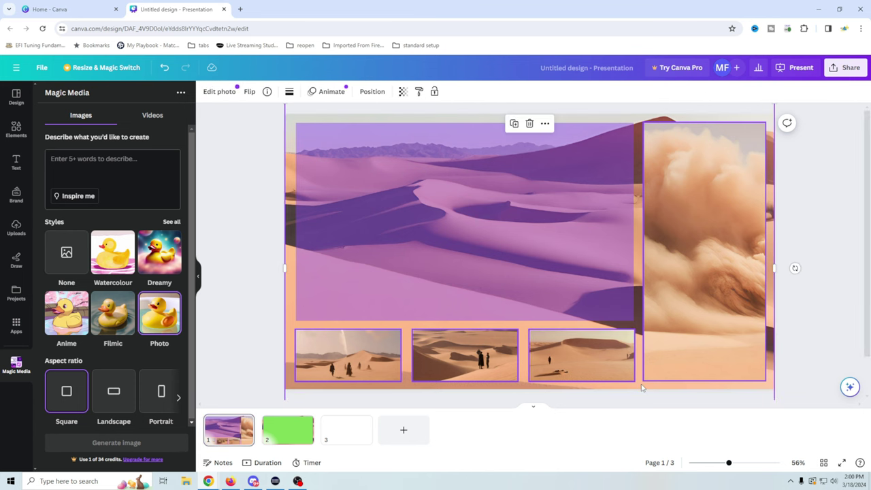
left_click(347, 428)
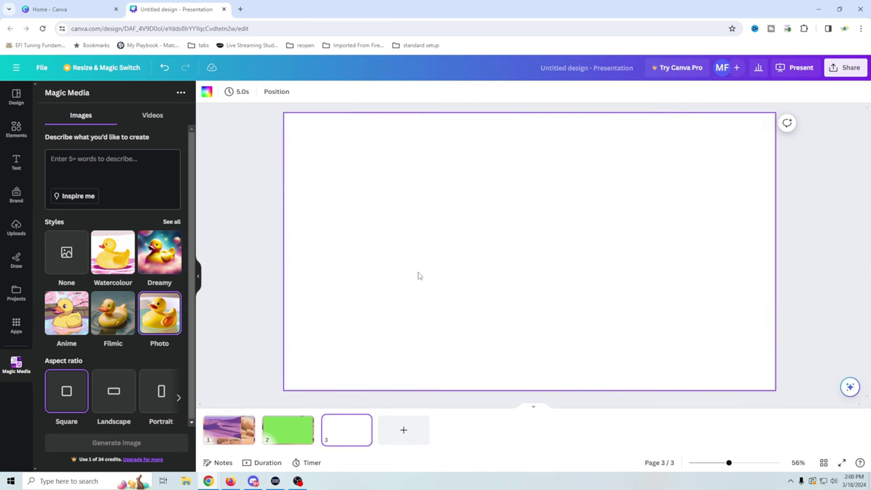
key("ctrl+v")
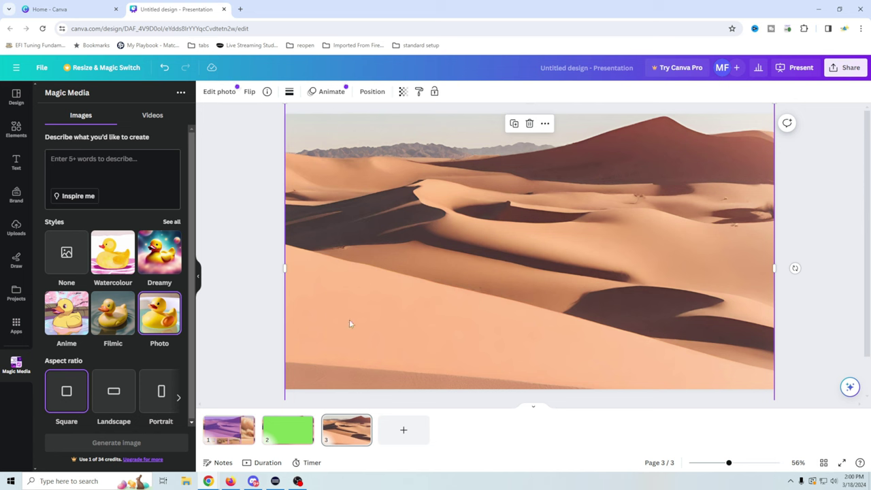
Copy the sandstorm image from page 1 onto page 3.
left_click(232, 430)
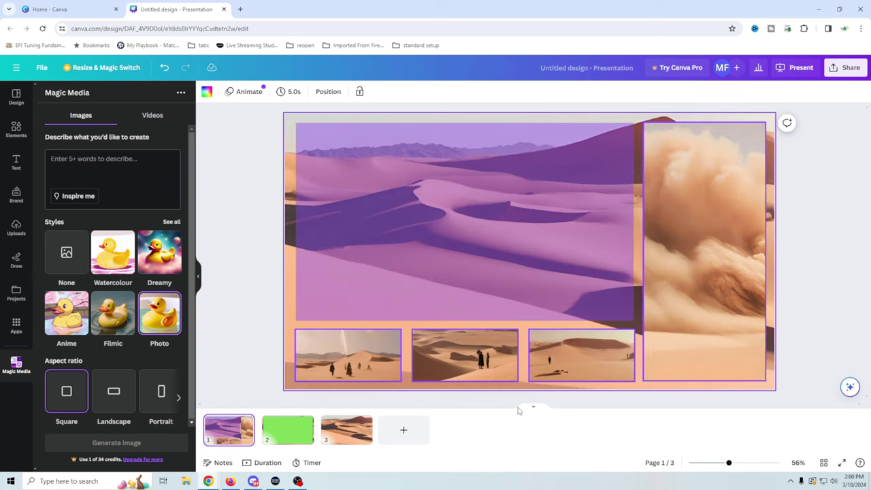
left_click(685, 326)
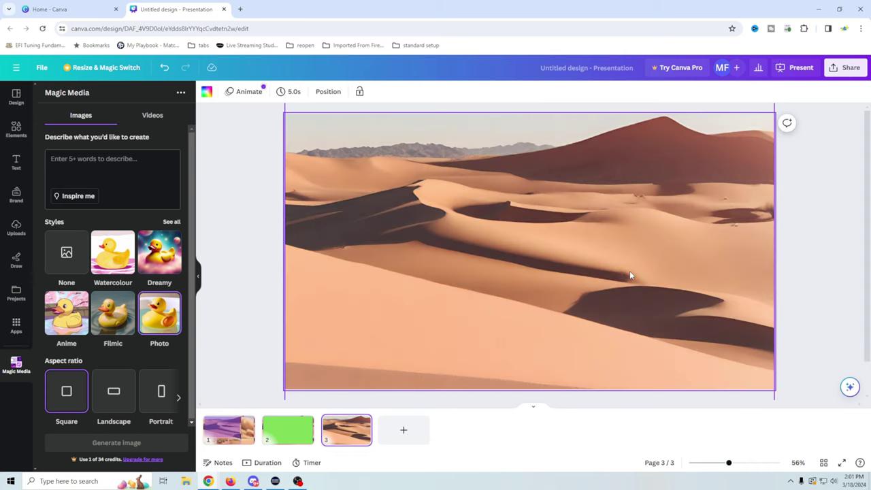
key("ctrl+v")
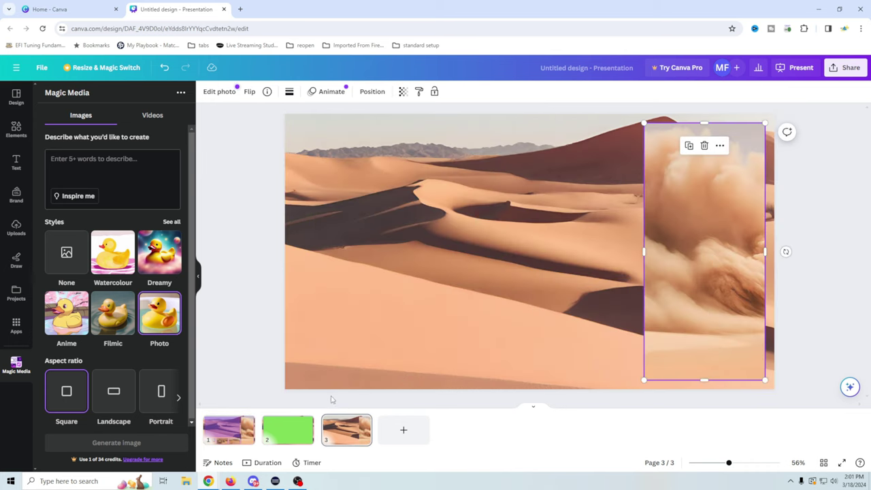
Copy the sandstorm panel's purple frame from page 1 onto page 3, and send it backward behind the sandstorm image.
left_click(231, 427)
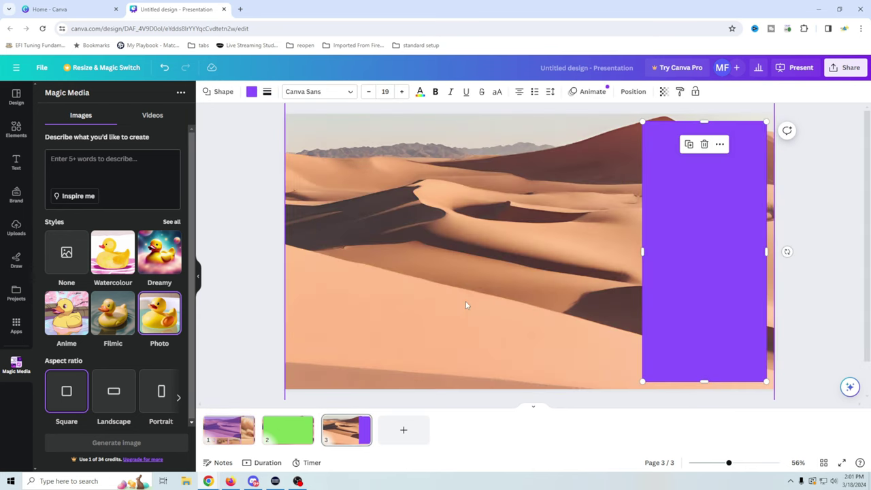
left_click(633, 91)
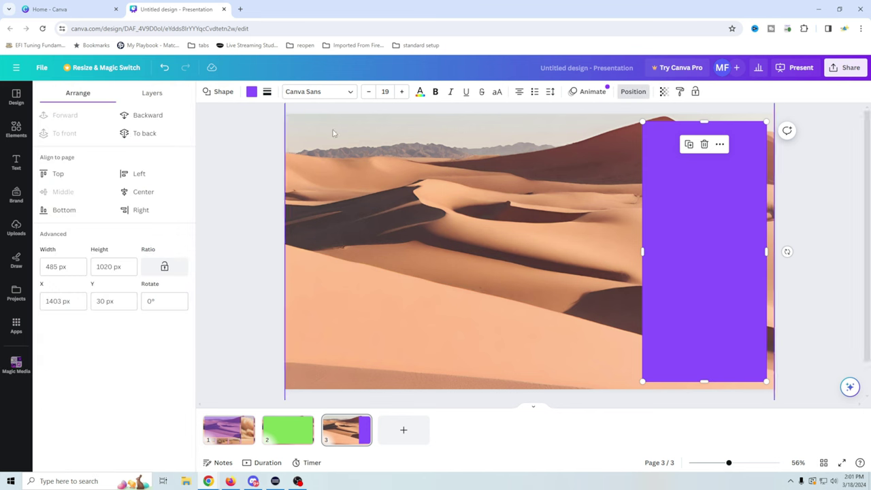
left_click(144, 133)
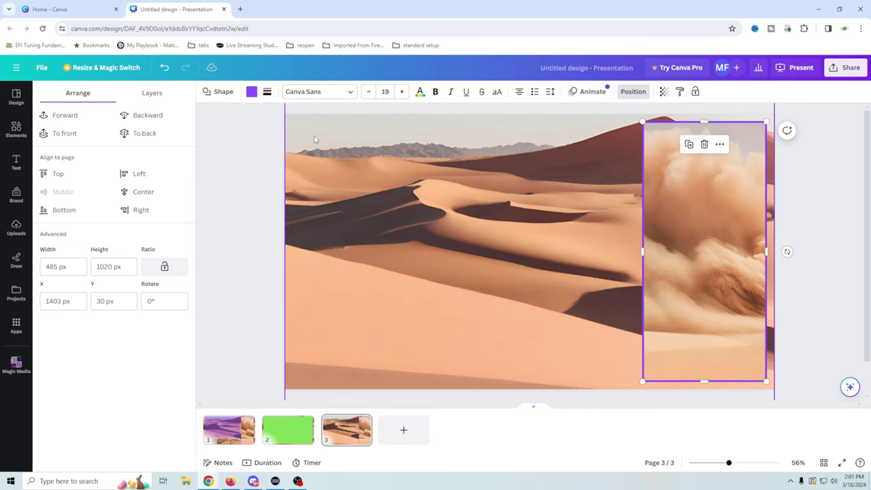
Copy the translucent purple rectangle from page 1 onto page 3, and delete that copy.
left_click(247, 425)
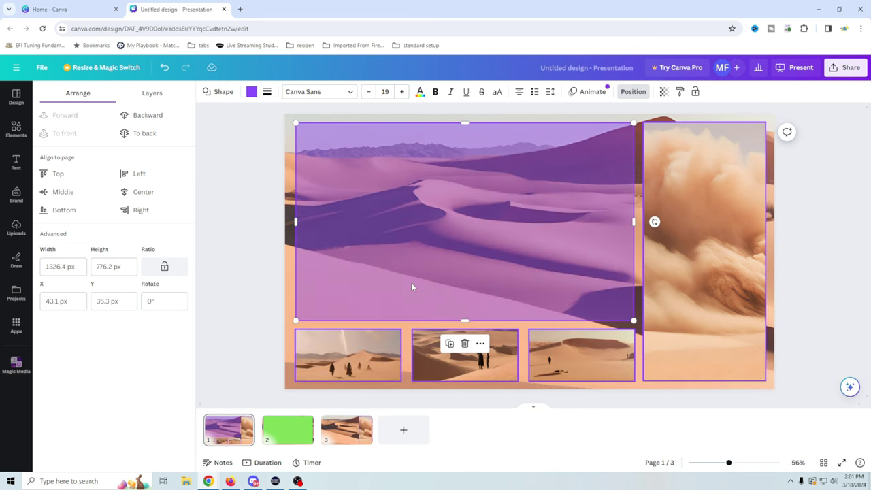
left_click(346, 429)
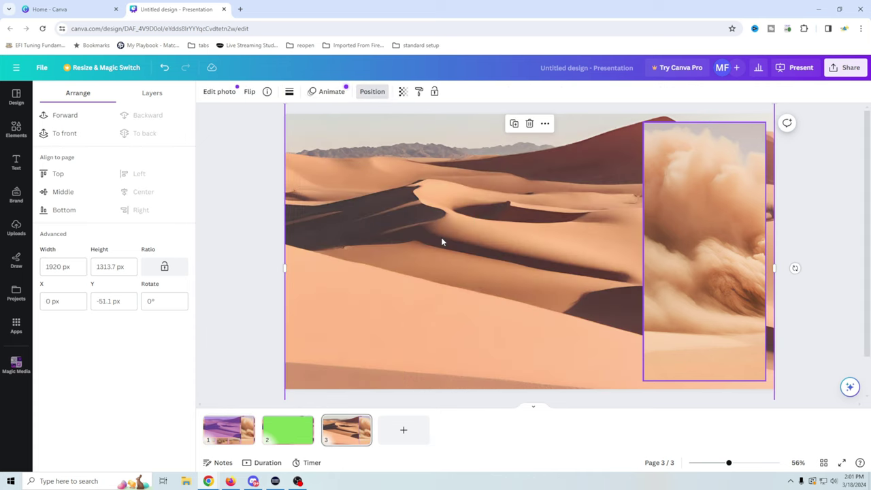
key("ctrl+v")
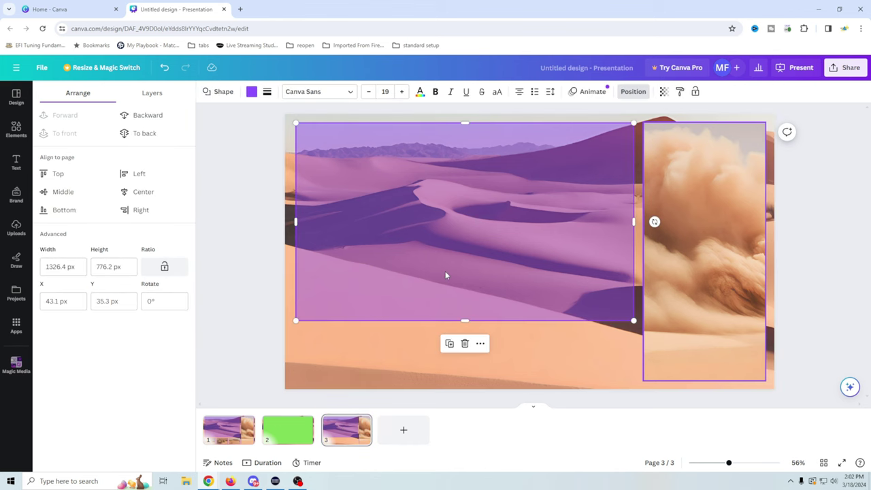
left_click(465, 343)
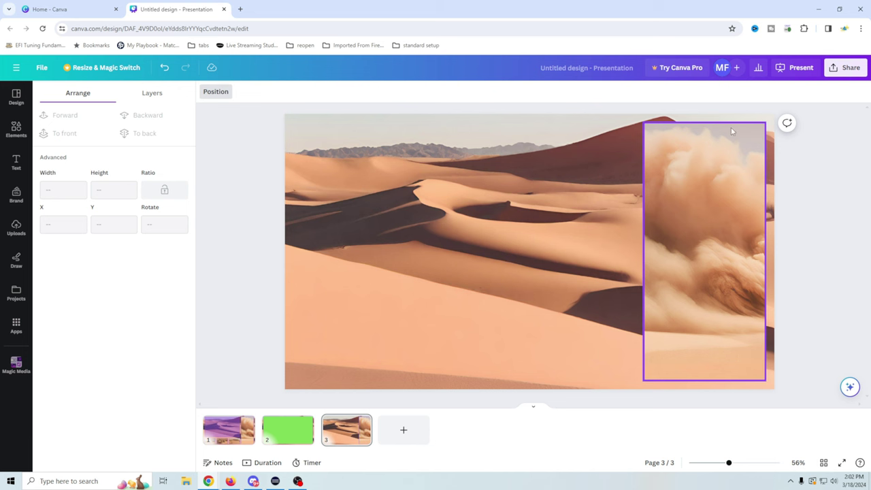
Download all three pages of the design as PNG images.
left_click(433, 215)
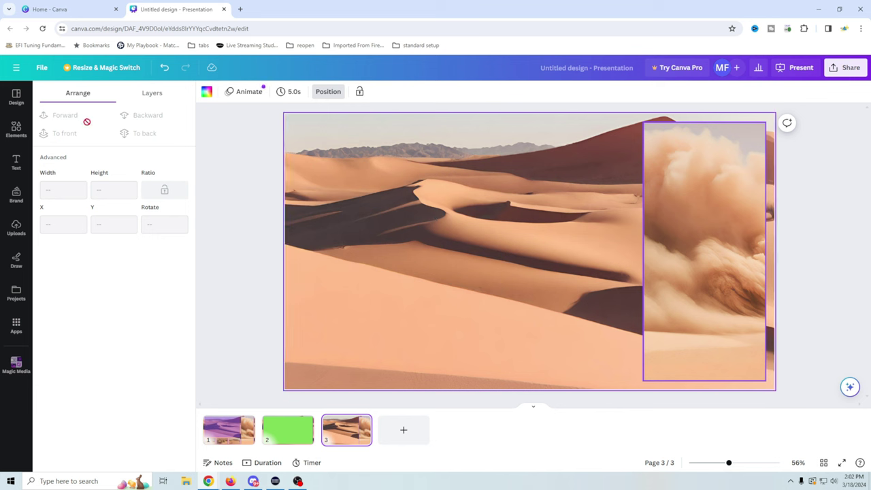
left_click(41, 68)
left_click(61, 261)
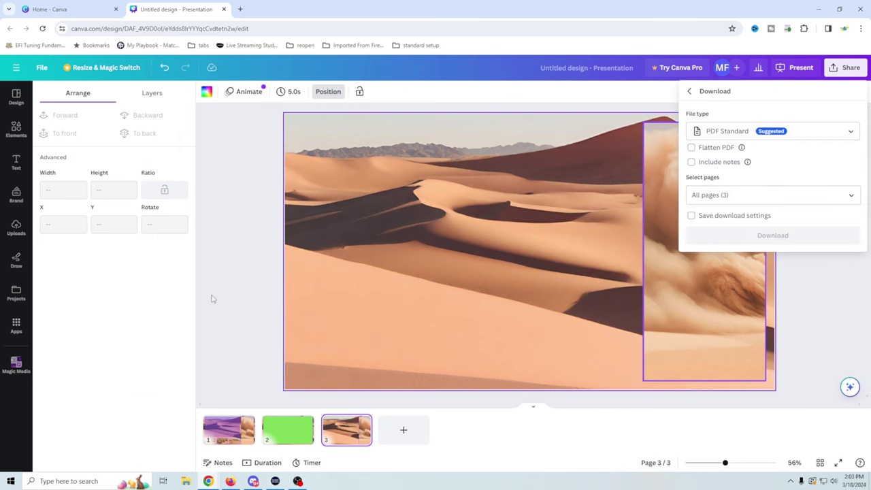
left_click(762, 130)
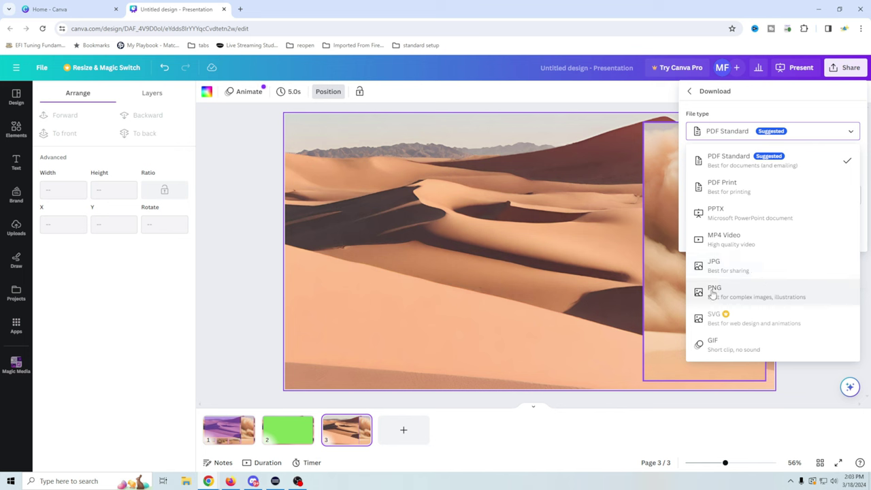
left_click(764, 301)
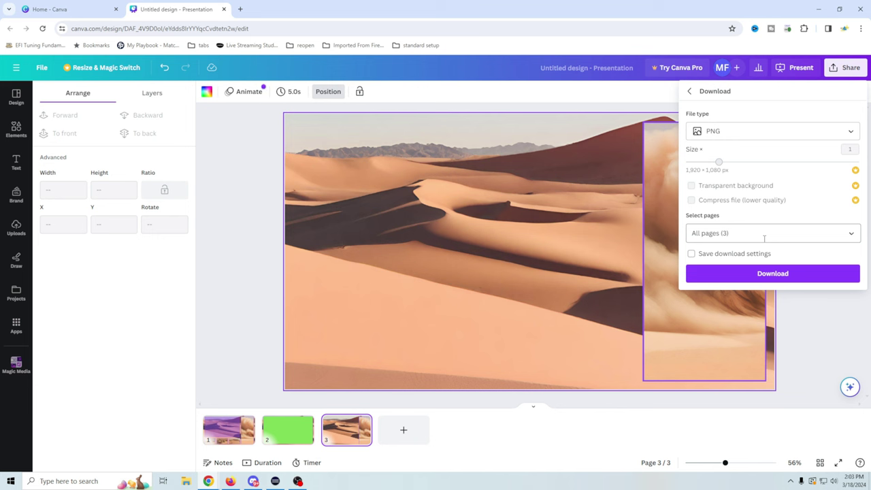
left_click(763, 276)
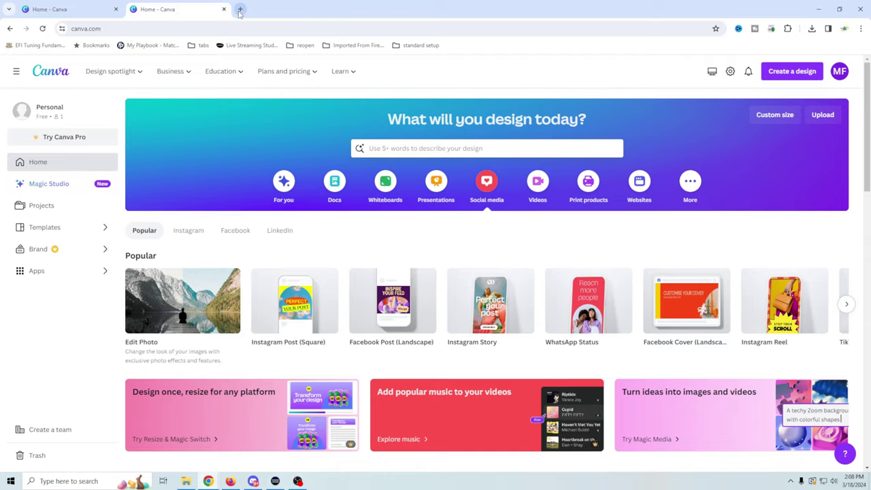
Switch to Pixlr Editor in a new browser tab and open the game image from the Untitled design folder.
key("ctrl+t")
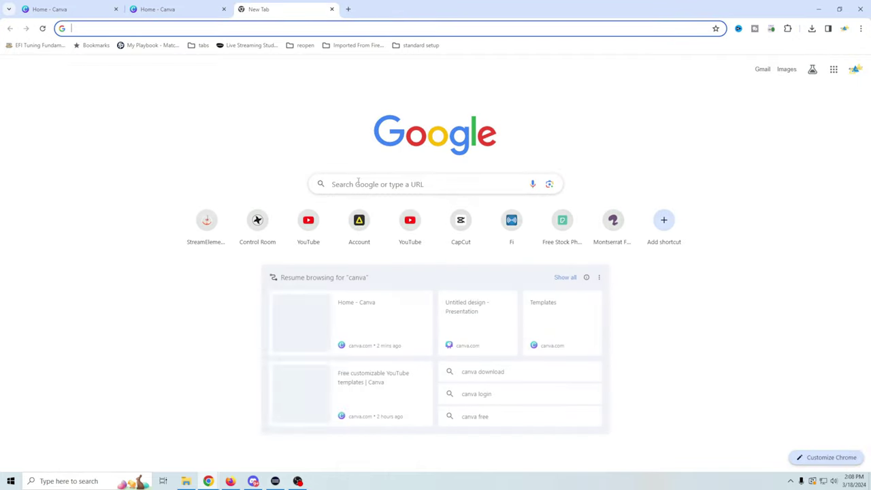
left_click(419, 184)
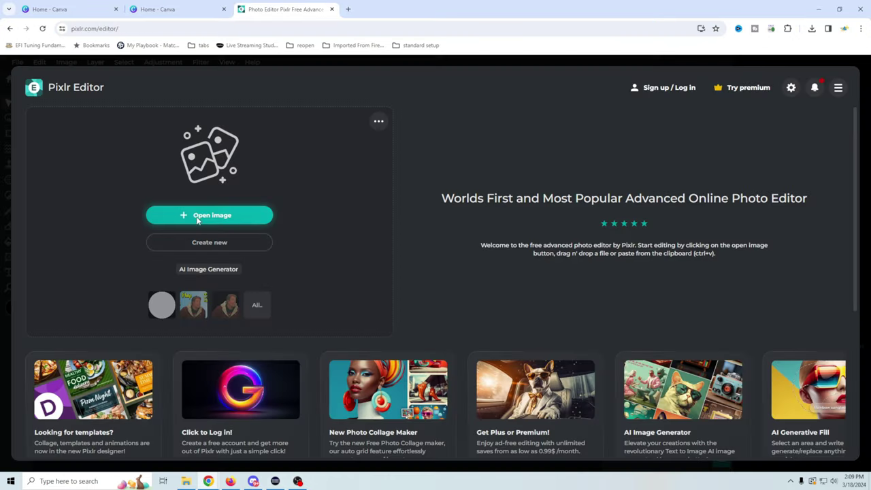
left_click(201, 221)
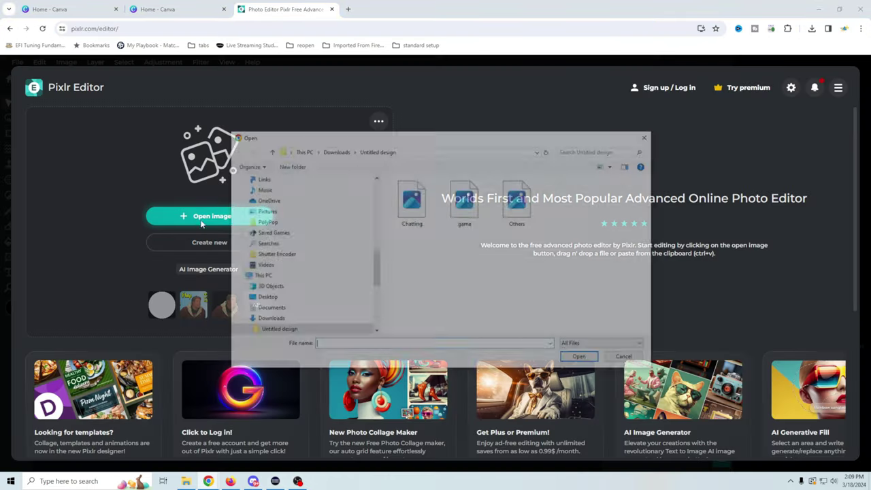
left_click(470, 223)
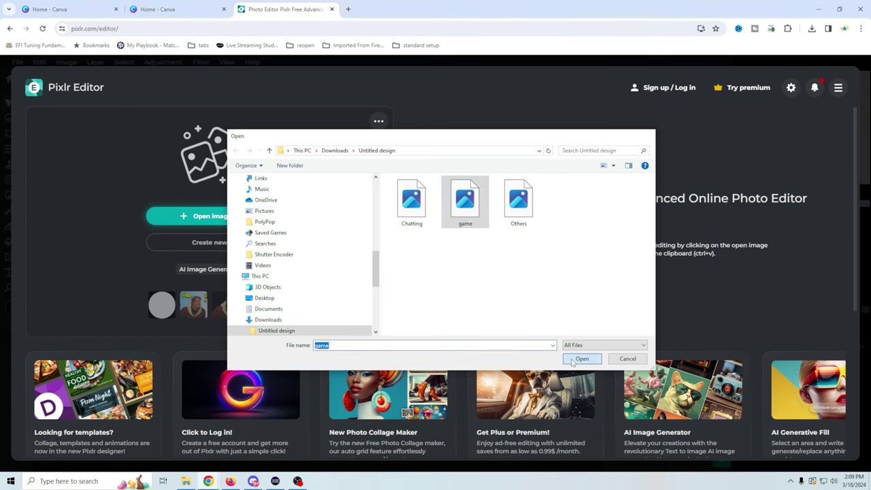
left_click(581, 358)
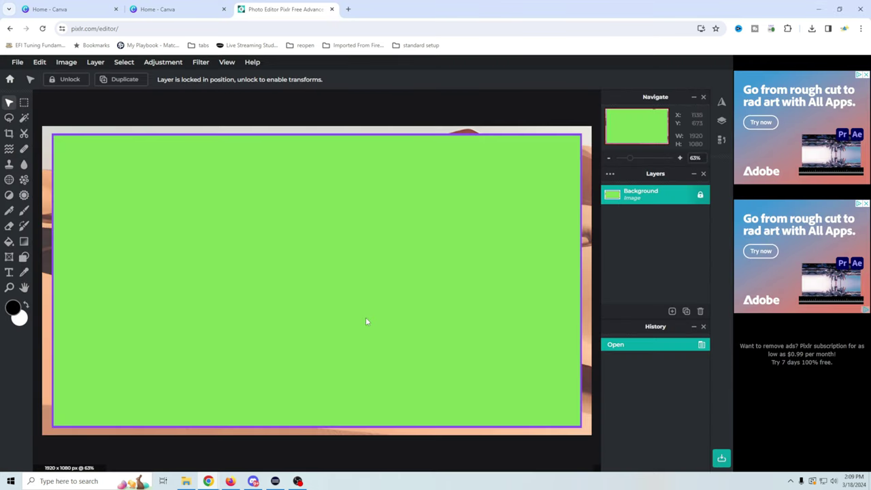
Select the green area inside the purple frame with the Wand tool, clear it to transparency, and deselect.
left_click(24, 118)
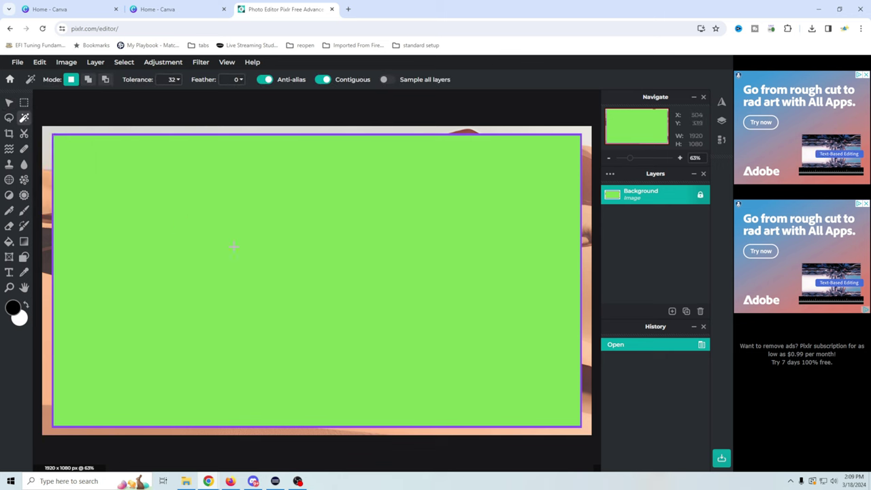
left_click(258, 257)
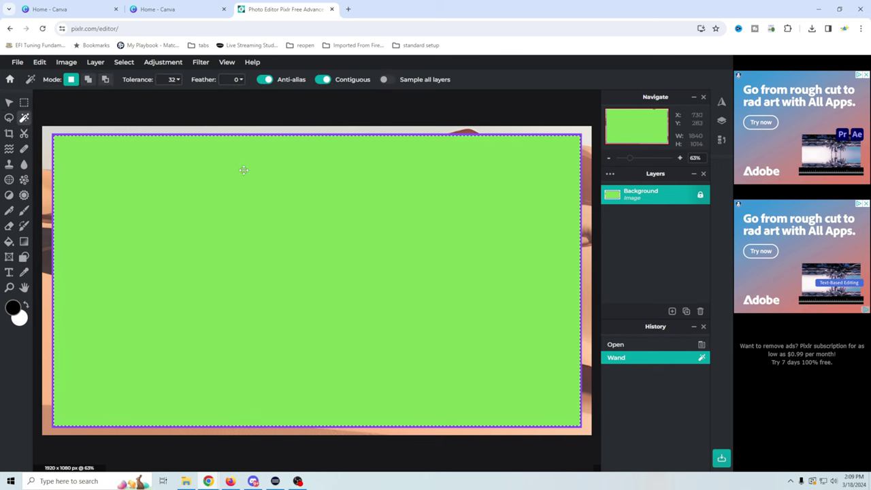
left_click(46, 62)
left_click(52, 129)
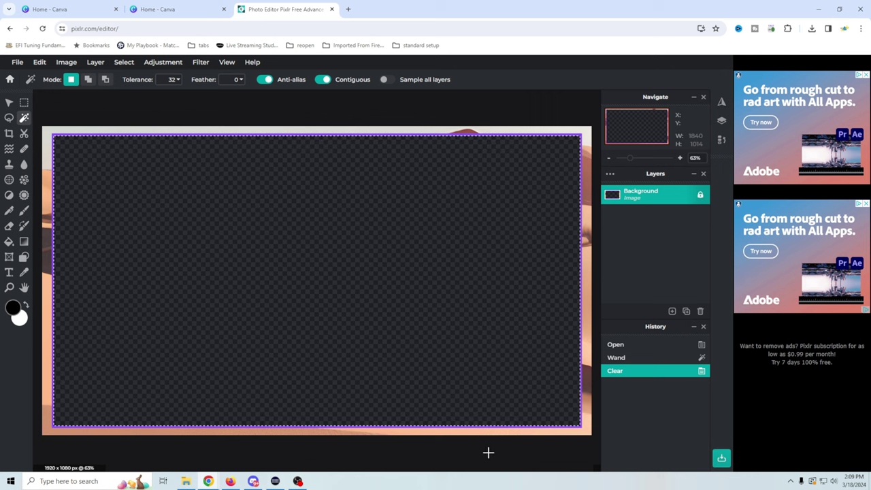
key("ctrl+d")
Export the image as a PNG named "game edit" into the Untitled design folder, and check the saved file in File Explorer.
left_click(17, 63)
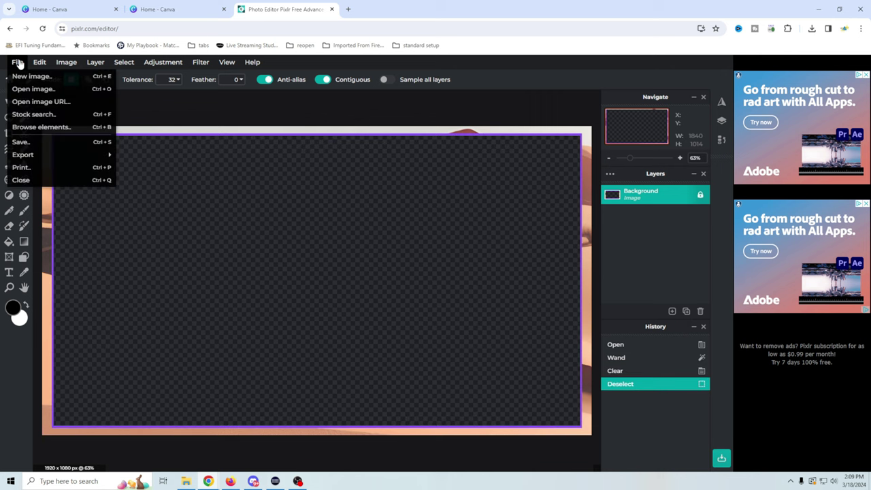
mouse_move(38, 162)
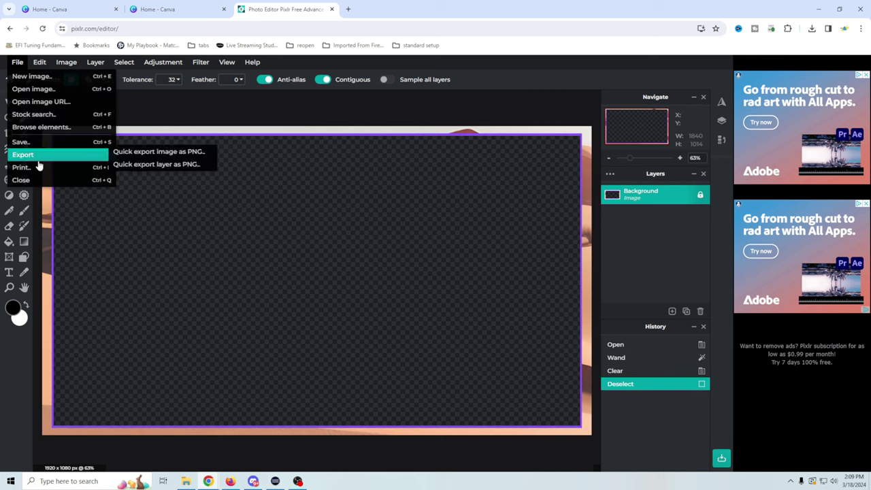
left_click(160, 152)
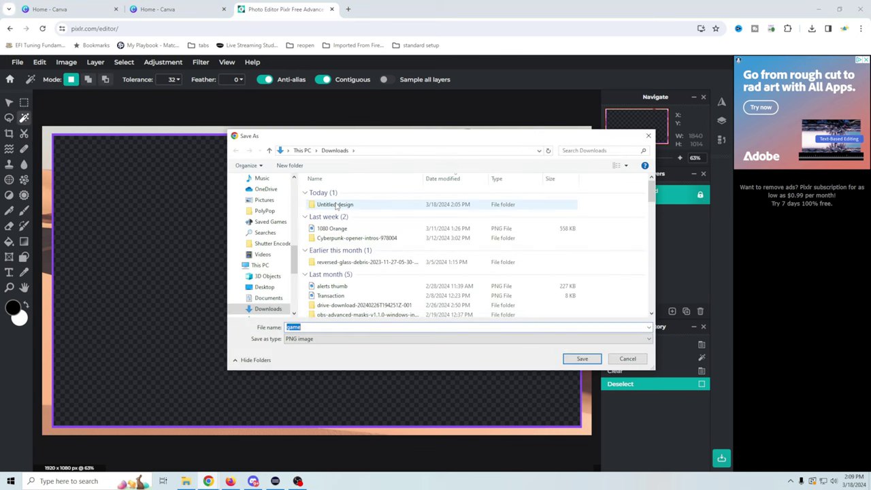
double_click(337, 205)
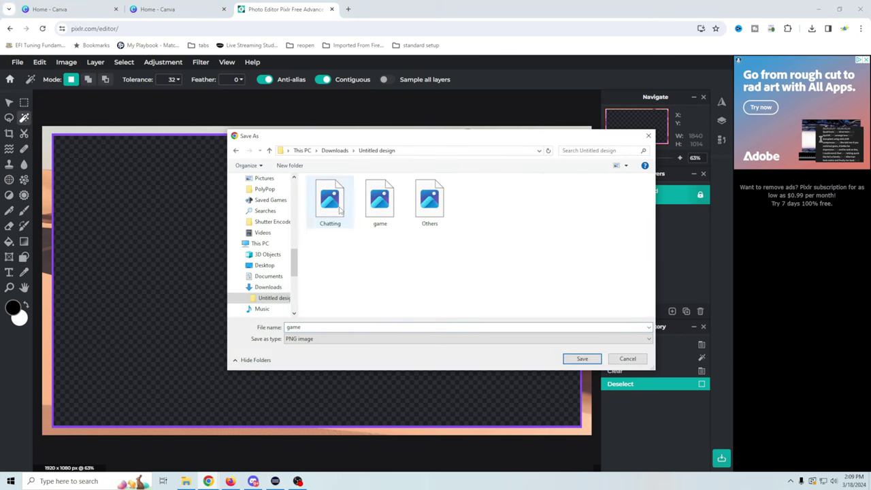
left_click(383, 227)
left_click(299, 327)
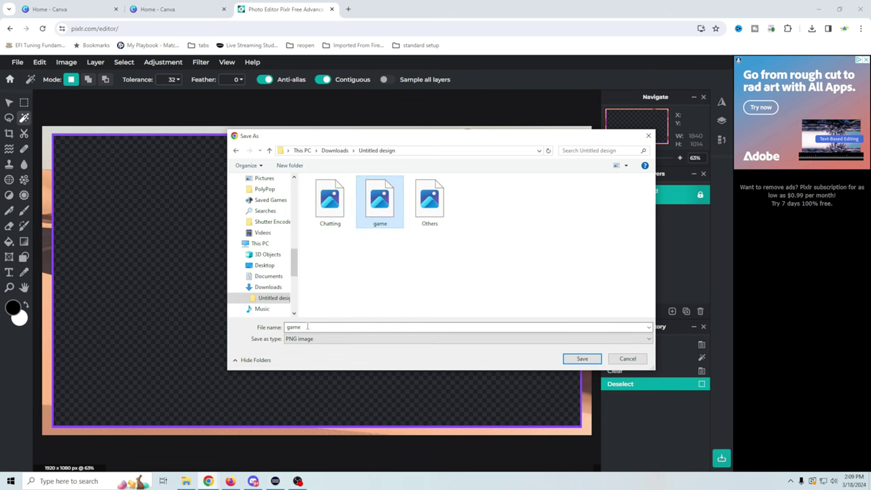
type("edit")
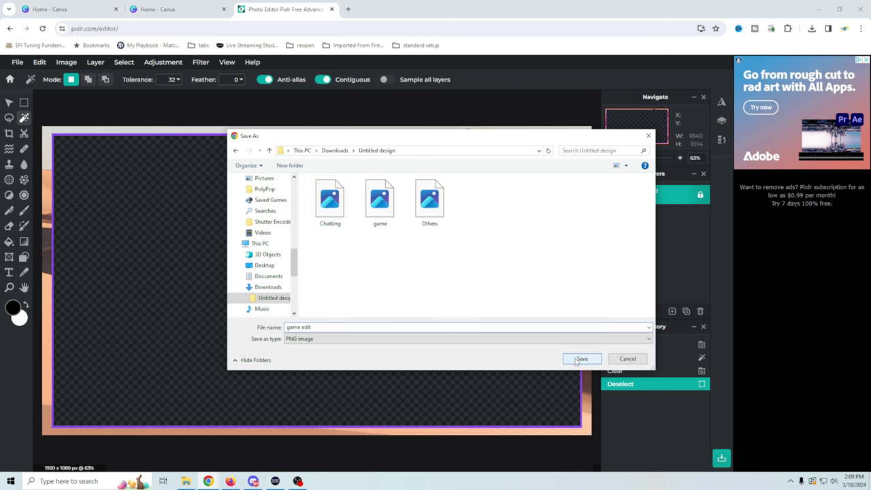
left_click(581, 359)
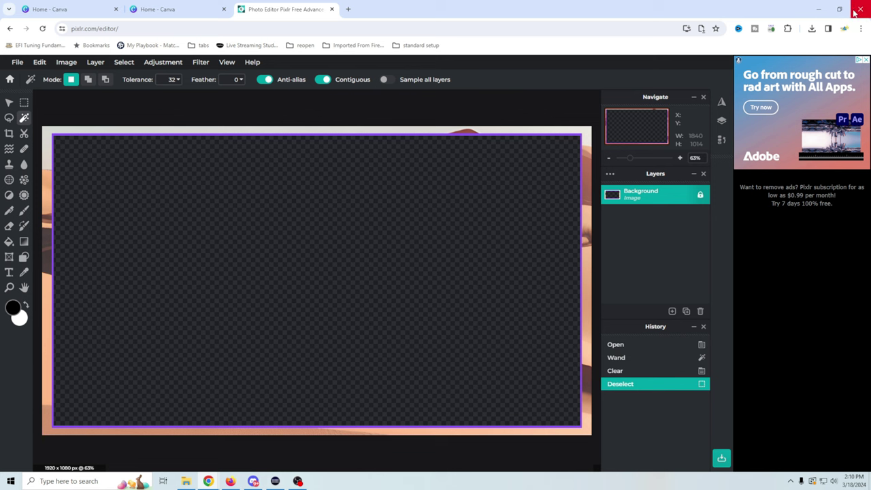
left_click(185, 481)
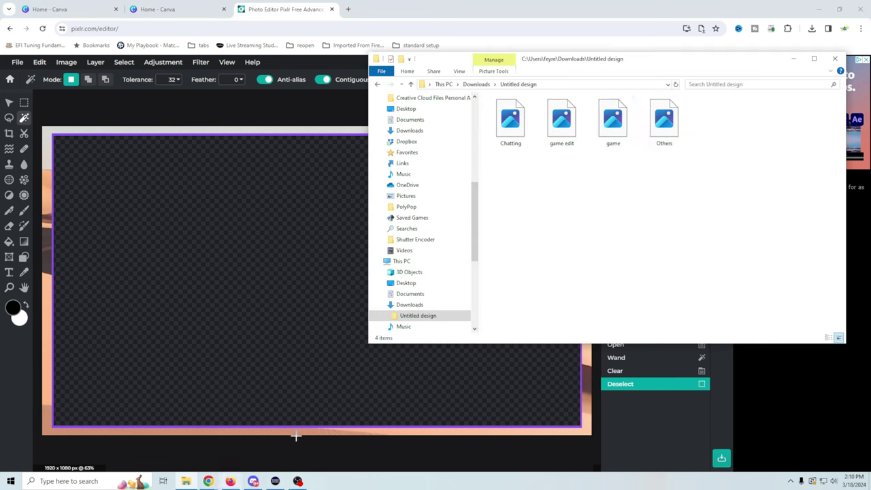
left_click(554, 132)
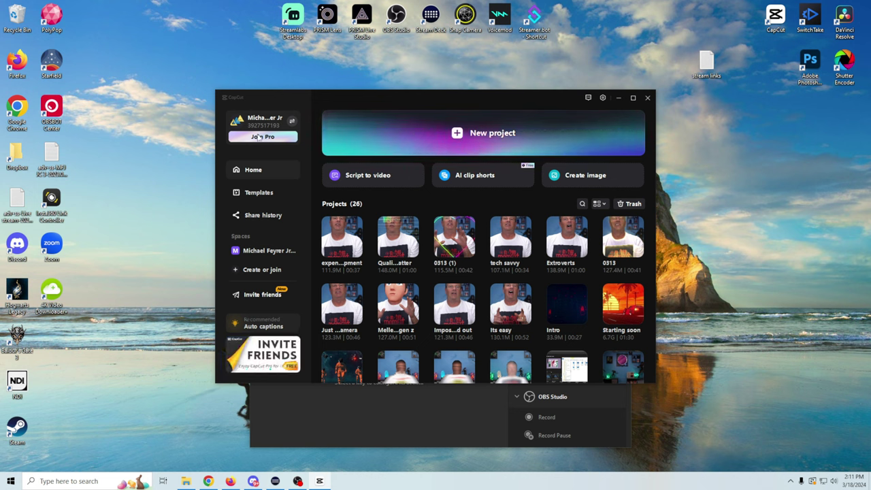
Import Chatting.png from the Untitled design folder into a new CapCut project and place it at the start of the timeline.
left_click(480, 131)
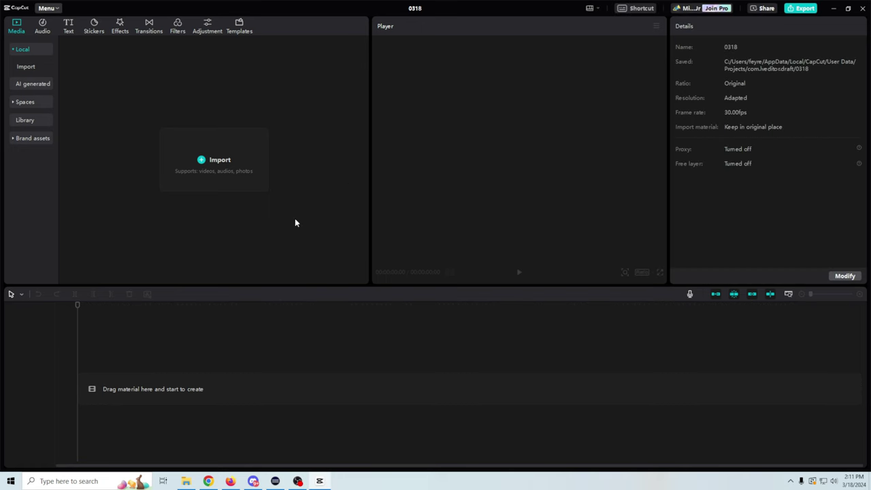
left_click(185, 481)
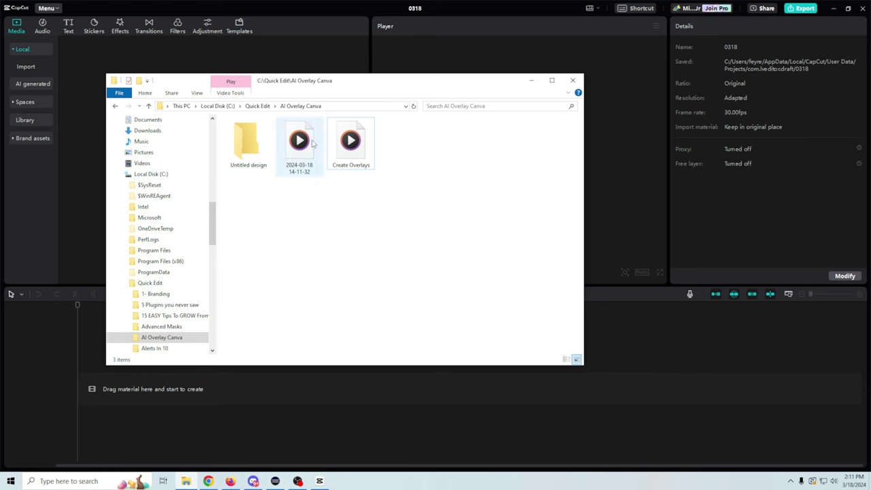
double_click(251, 136)
left_click_drag(352, 86, 613, 138)
left_click_drag(512, 198, 247, 179)
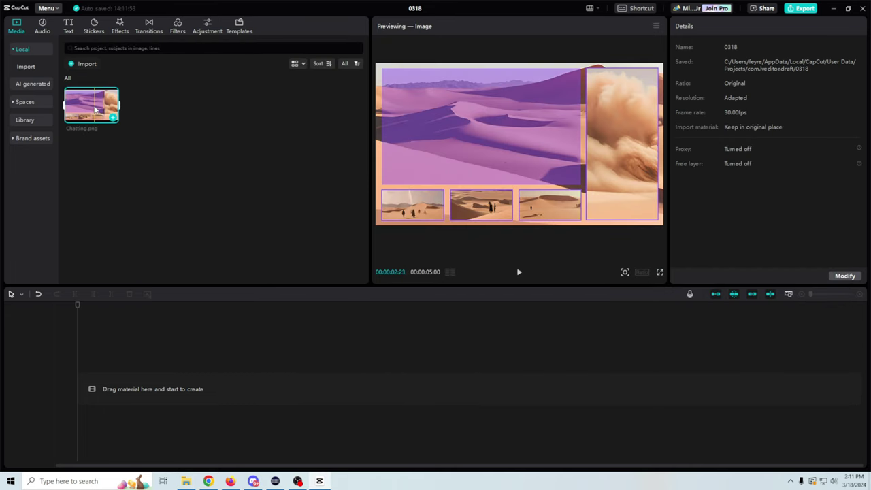
left_click_drag(113, 117, 81, 395)
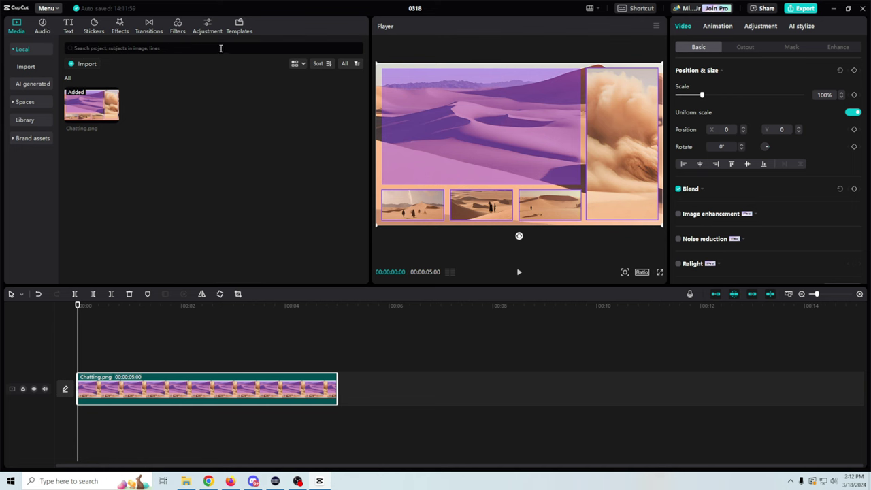
Preview the trending video effects and add Blu-ray Scanning above the Chatting.png clip at the start of the timeline.
left_click(120, 29)
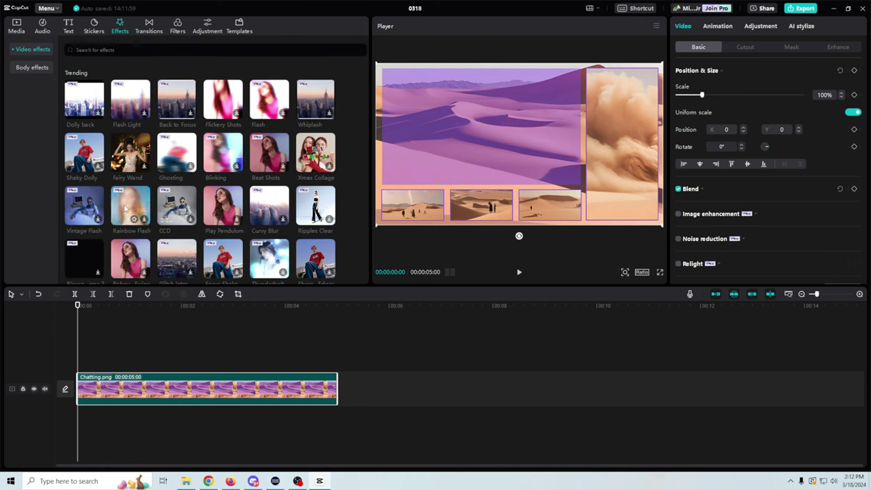
left_click(12, 52)
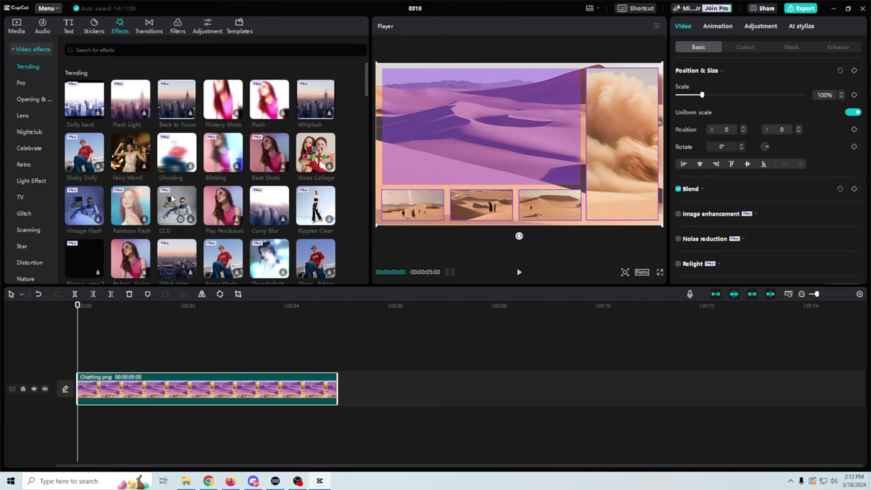
left_click(223, 99)
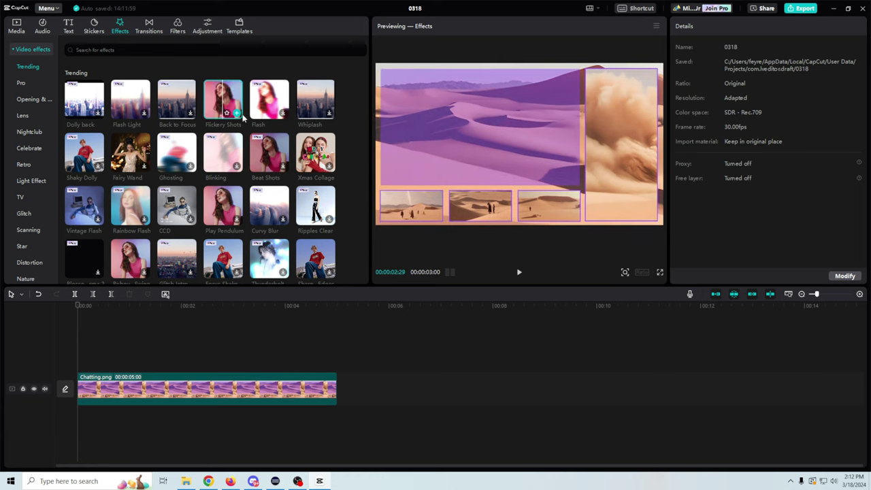
scroll(199, 215, "down", 2)
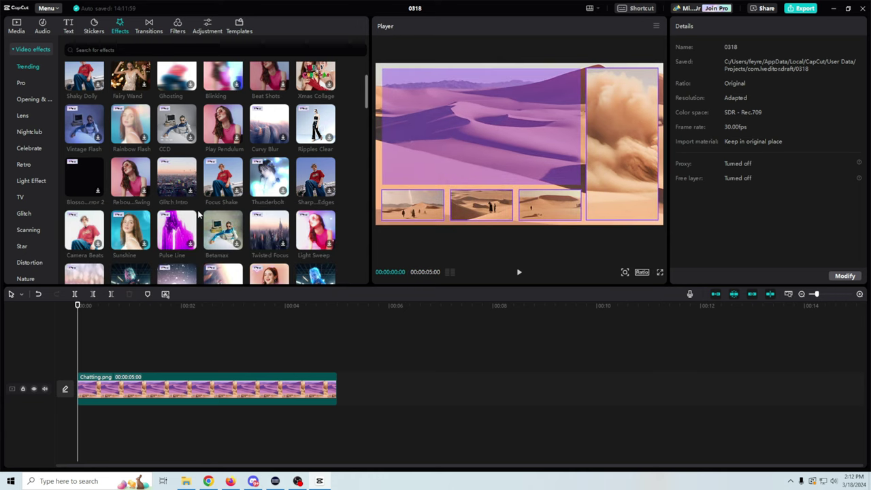
scroll(199, 215, "down", 2)
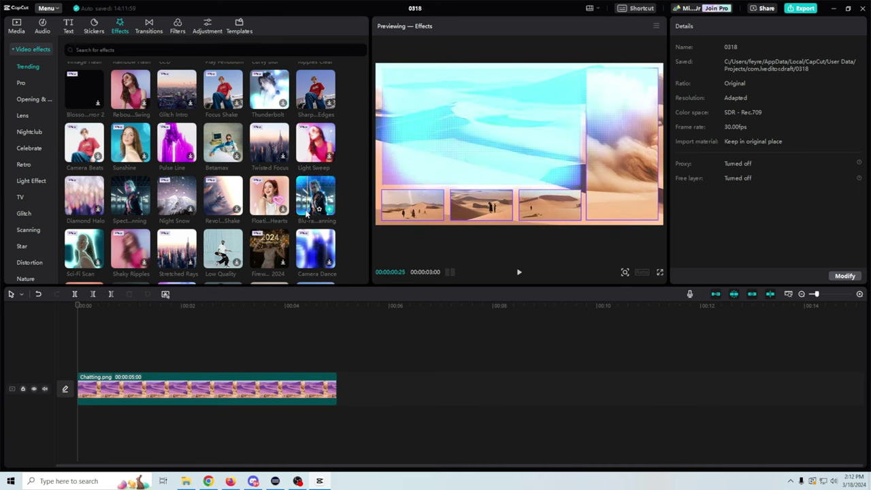
left_click_drag(306, 213, 77, 364)
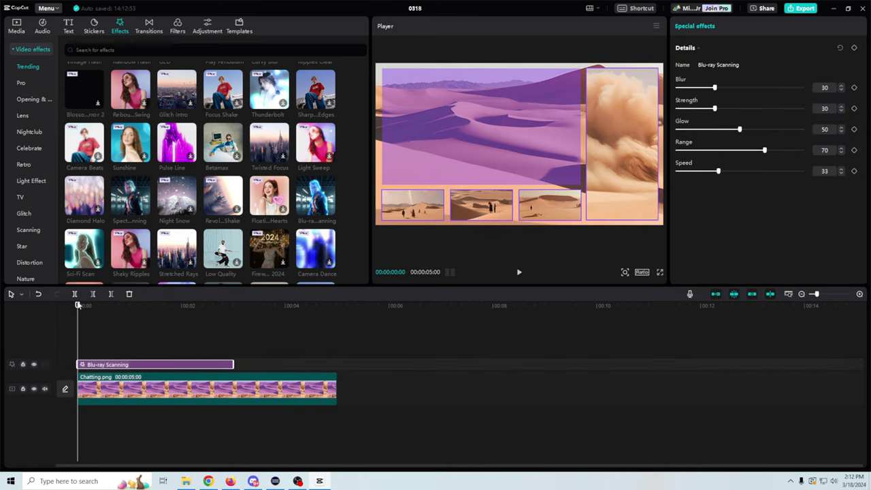
Scrub through the Blu-ray Scanning effect on the timeline, return to the start, and browse further trending effects.
left_click_drag(77, 306, 230, 332)
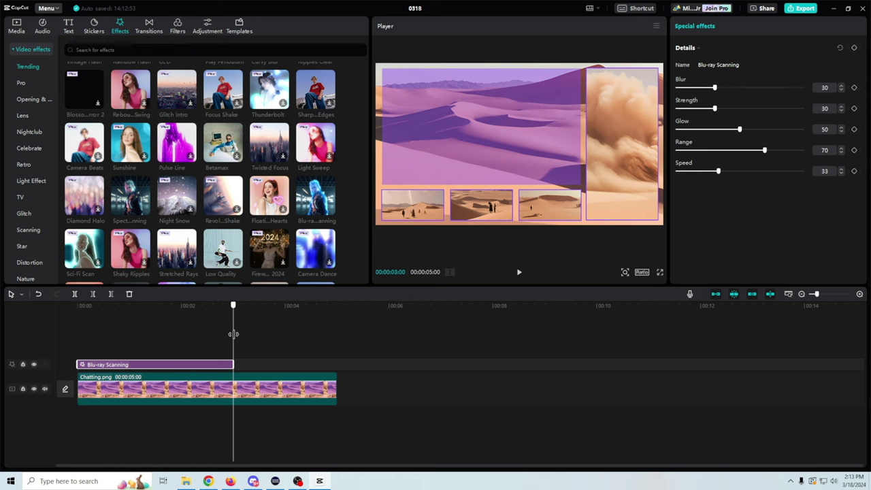
left_click_drag(332, 352, 24, 363)
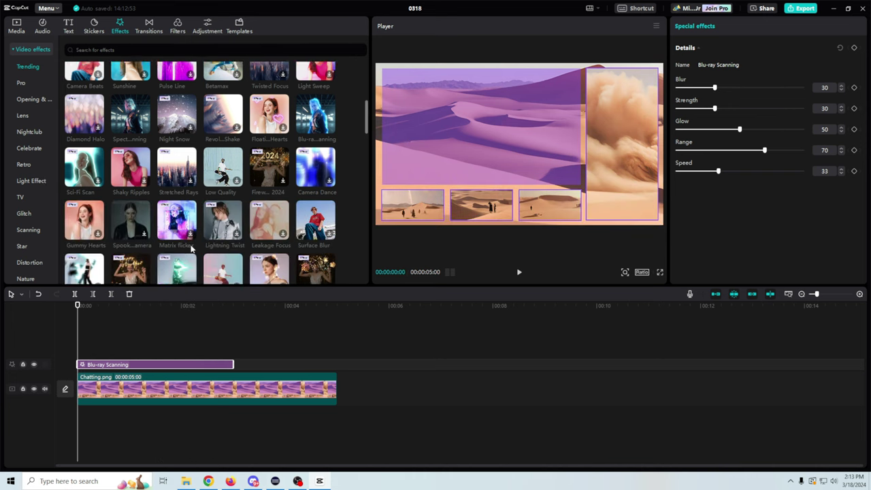
scroll(192, 249, "down", 3)
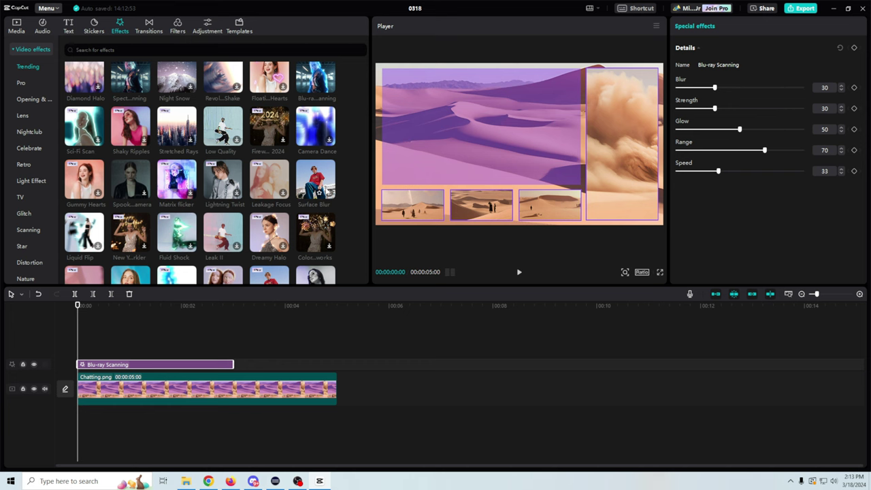
Turn on the free layer option in the project settings and save them.
scroll(327, 191, "down", 3)
left_click(281, 324)
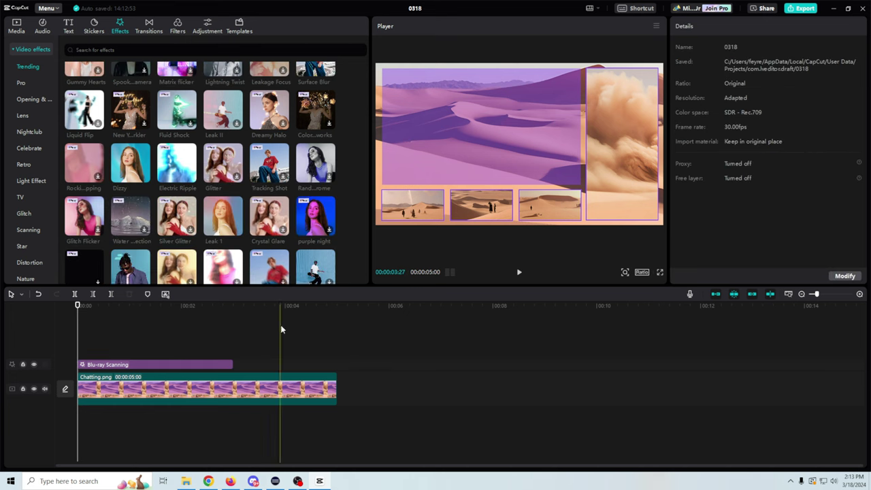
left_click(845, 275)
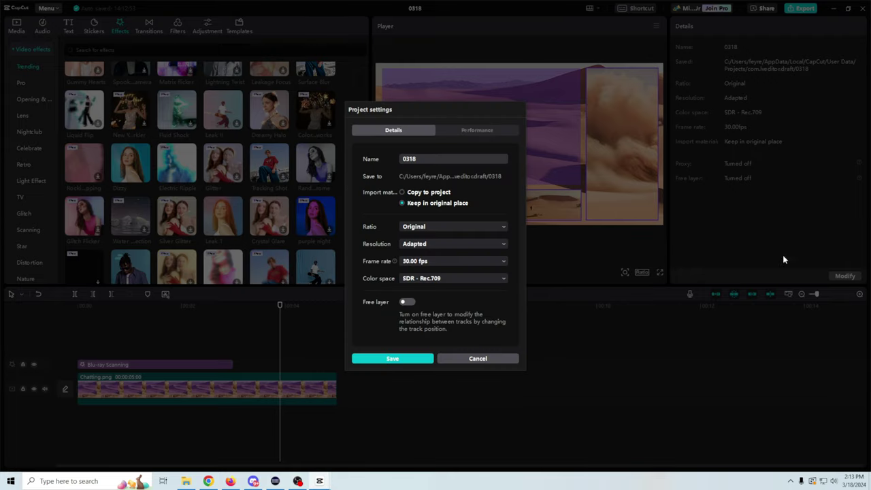
left_click(402, 302)
left_click(413, 359)
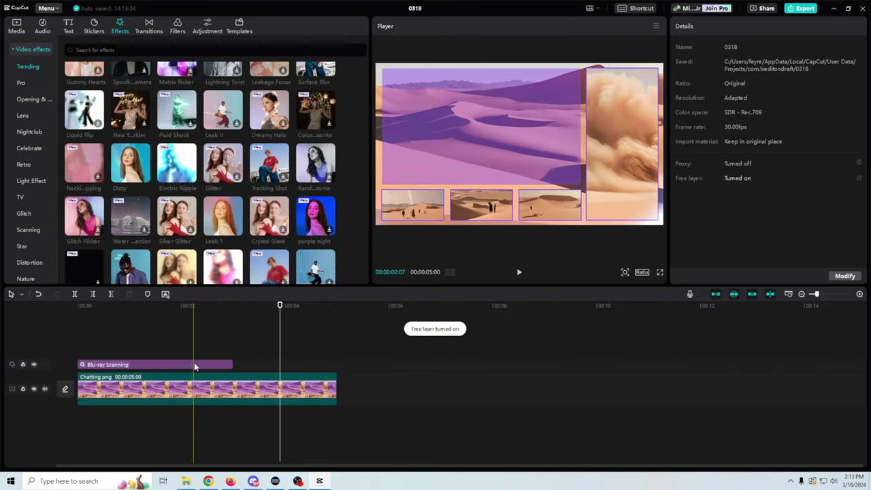
Lower the Blu-ray Scanning effect's strength to 3 and scrub through the timeline to check it.
mouse_move(194, 364)
left_mouse_down()
mouse_move(194, 383)
mouse_move(189, 365)
left_mouse_up()
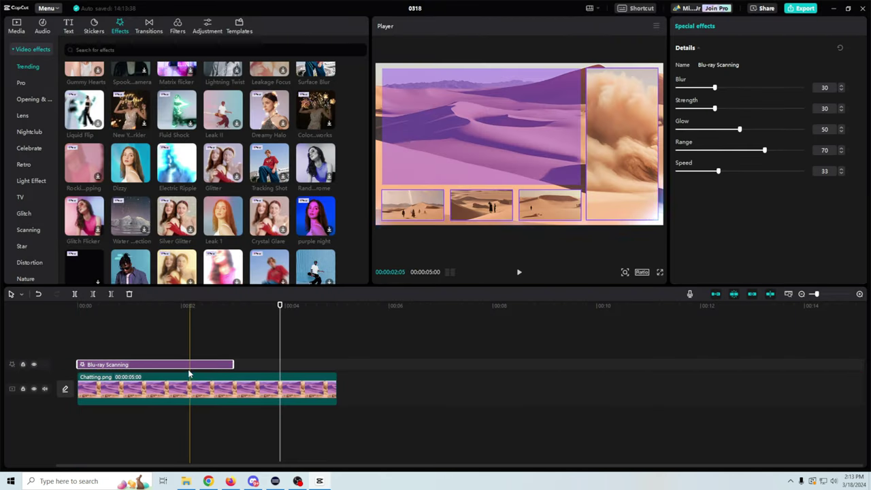
left_click_drag(280, 308, 138, 355)
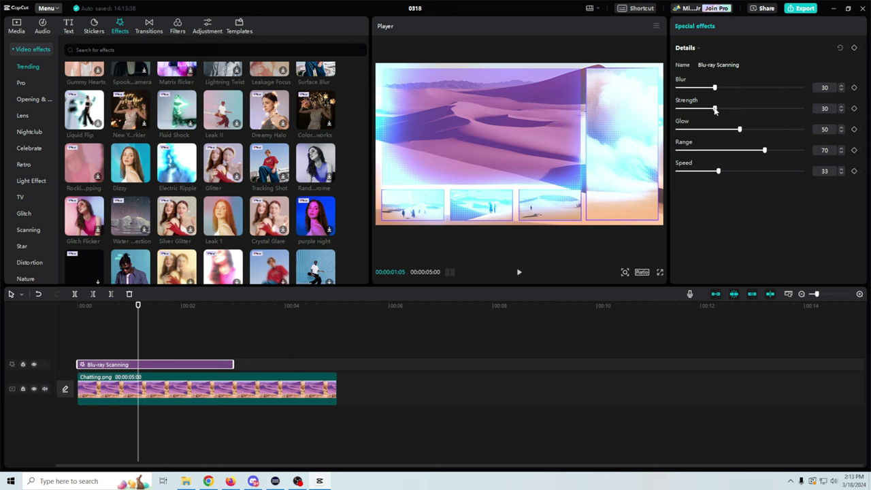
left_click_drag(707, 109, 680, 114)
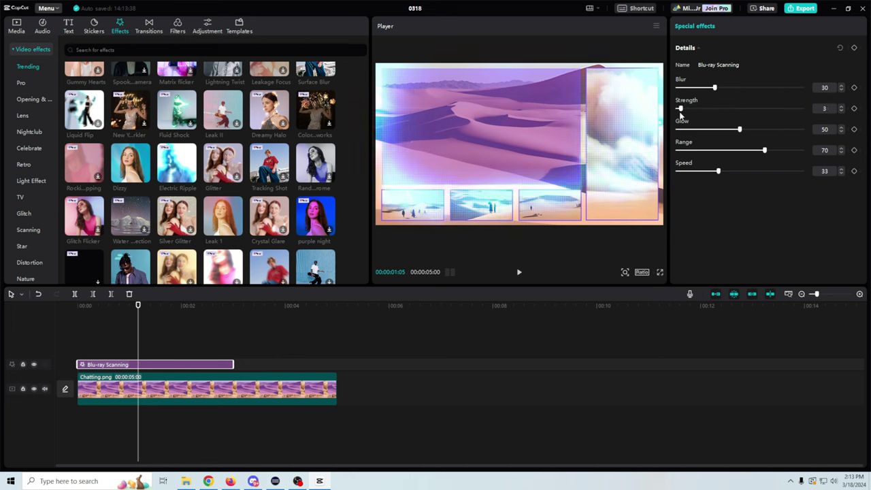
left_click_drag(119, 333, 156, 343)
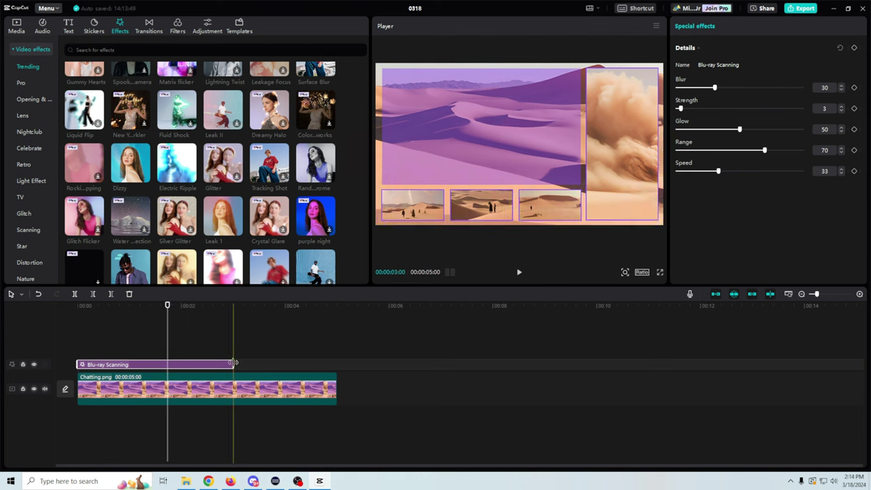
Extend Blu-ray Scanning to the end of the Chatting.png clip, shorten it to about 2.6 seconds, and scrub past it.
left_click_drag(291, 367, 333, 367)
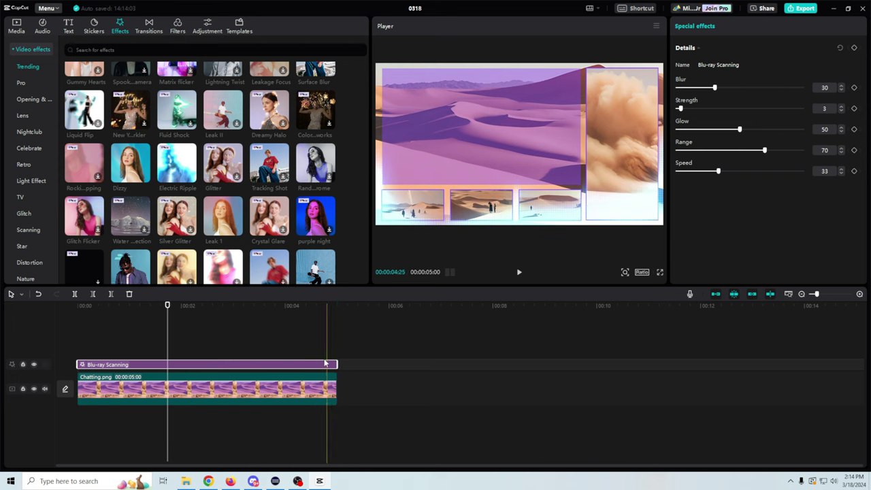
left_click_drag(166, 305, 213, 364)
left_click_drag(337, 364, 213, 365)
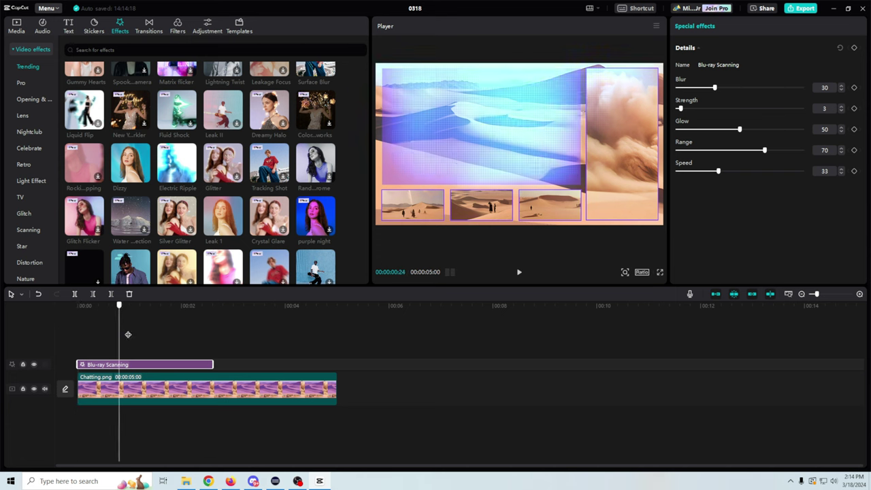
left_click_drag(238, 353, 308, 366)
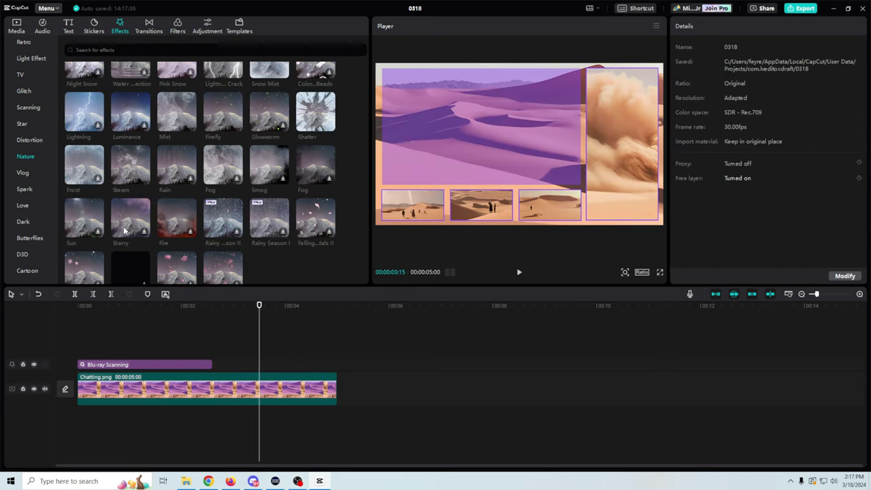
Add the Fire nature effect above Blu-ray Scanning, stretch it across the full Chatting.png clip, and scrub back to the start.
scroll(137, 225, "down", 1)
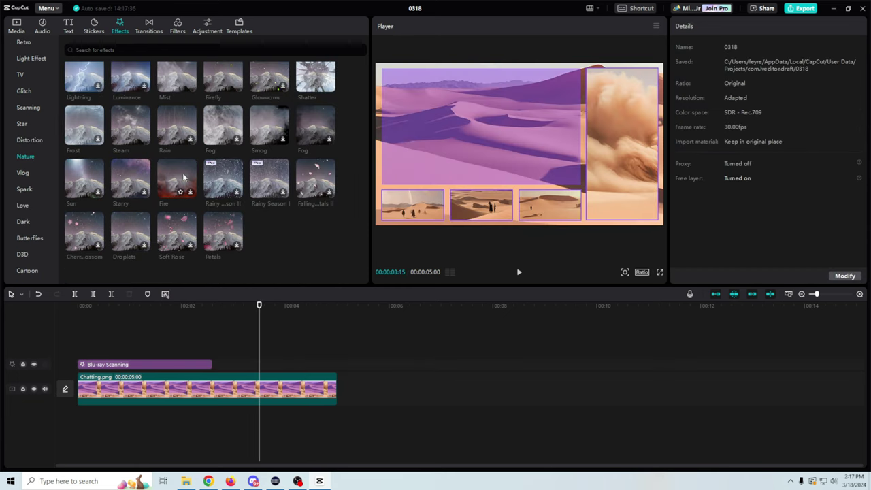
left_click_drag(182, 176, 220, 349)
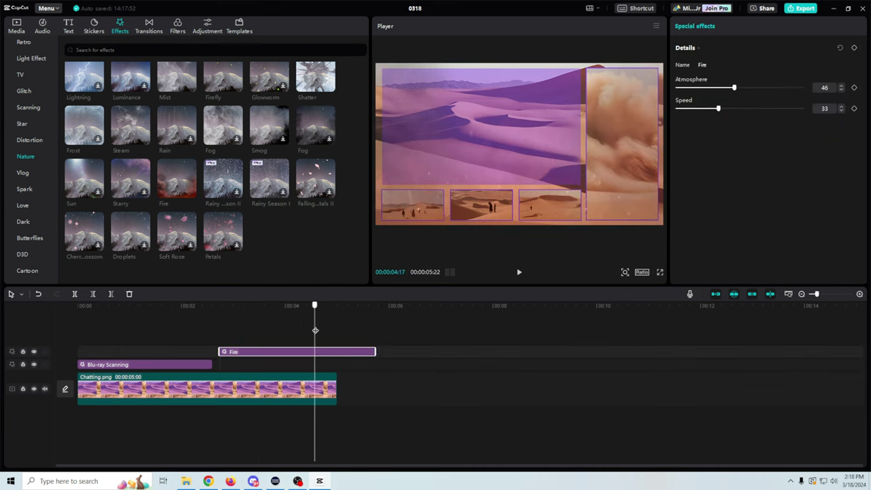
left_click_drag(301, 353, 264, 353)
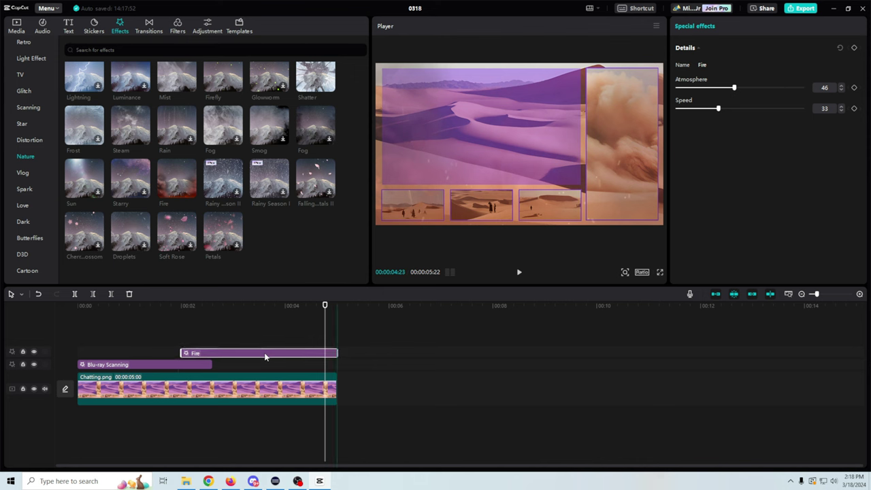
left_click_drag(181, 352, 59, 352)
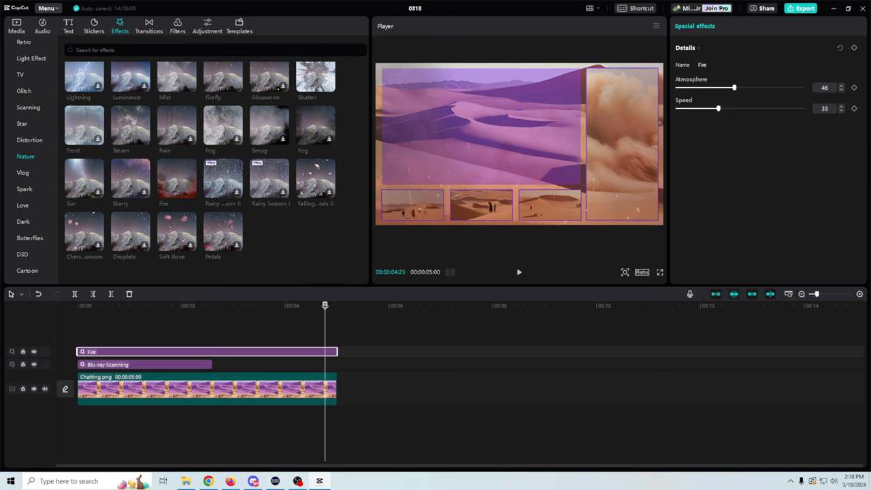
left_click_drag(324, 305, 180, 355)
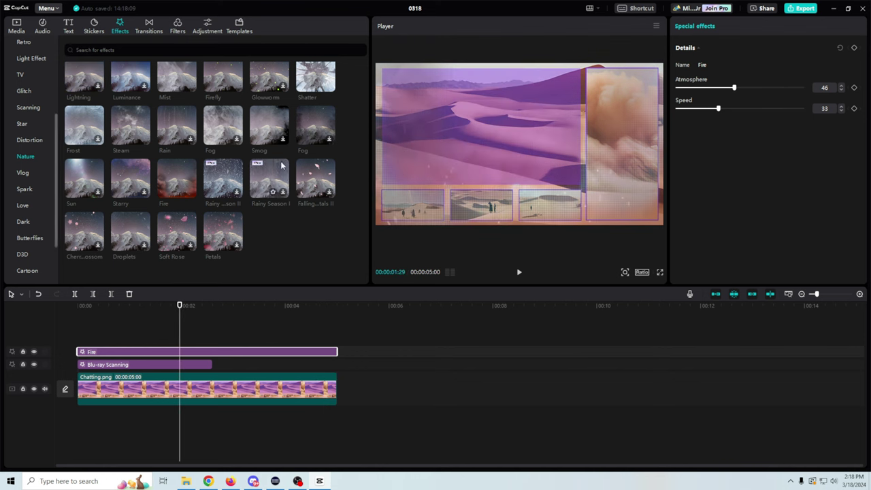
left_click_drag(180, 306, 58, 326)
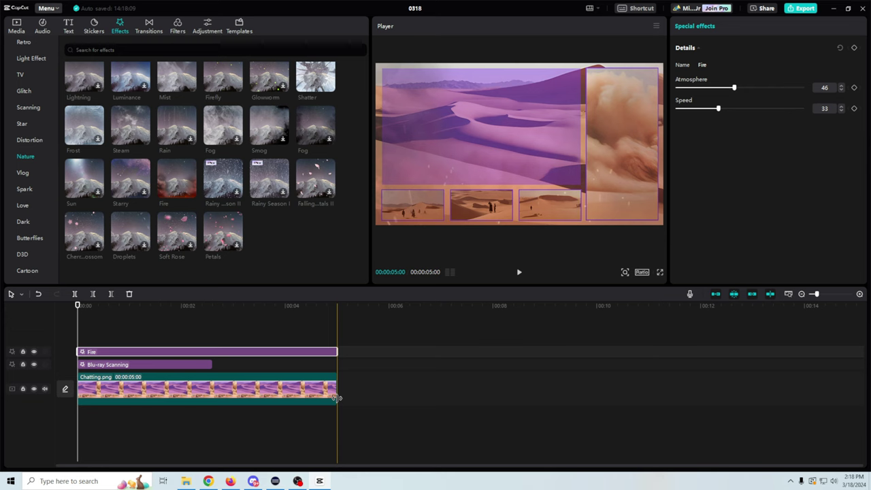
Extend the Chatting.png clip to 10 seconds and lengthen the Fire effect to match it.
left_click_drag(336, 398, 551, 386)
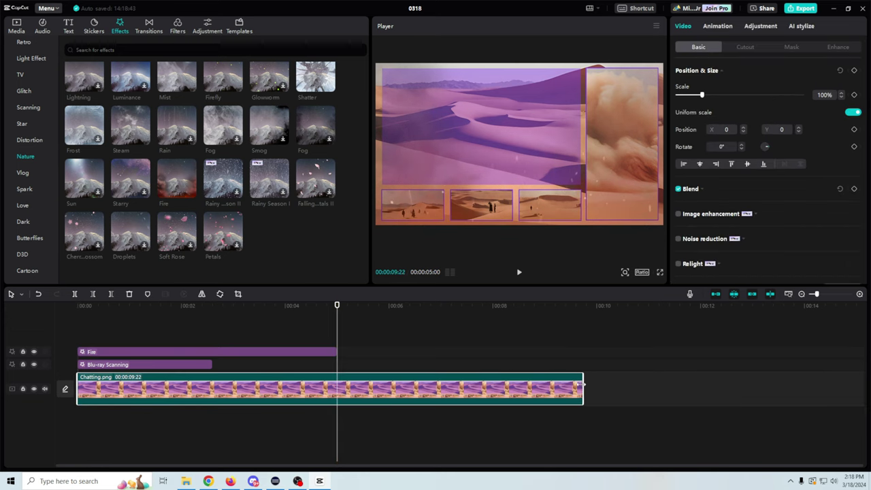
left_click_drag(599, 386, 594, 385)
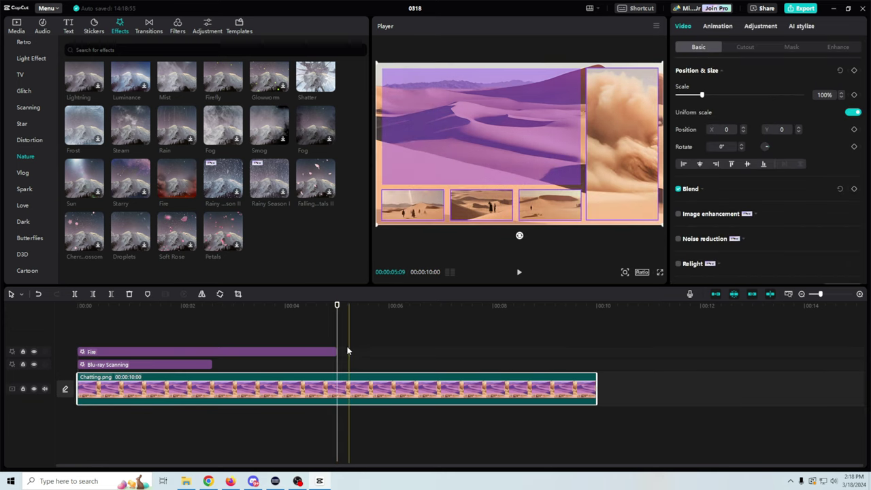
left_click_drag(328, 353, 351, 349)
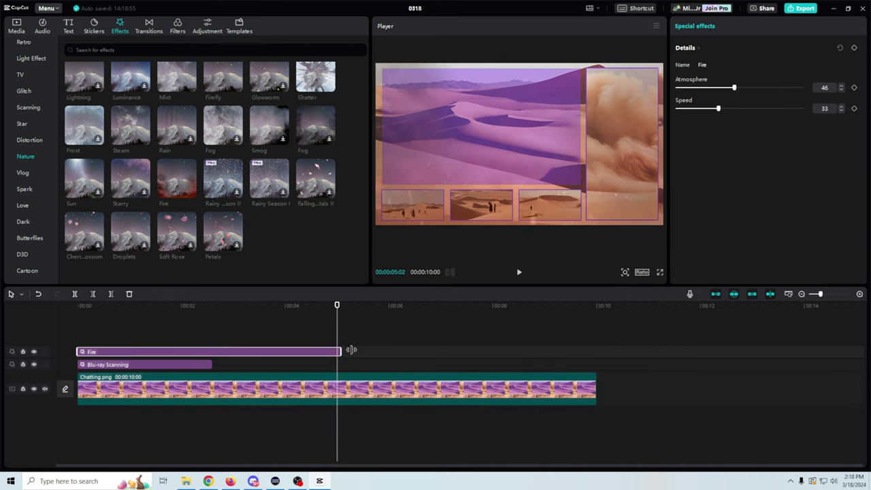
left_click_drag(433, 352, 594, 355)
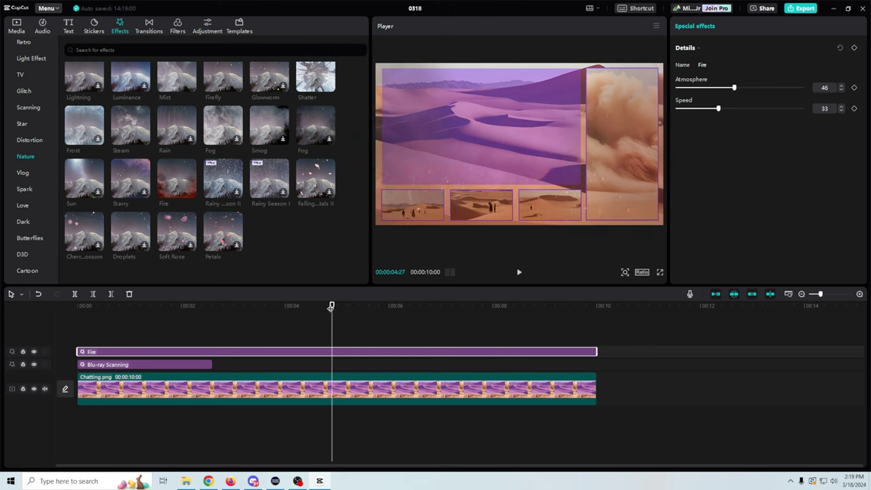
Scrub back through the combined effects and delete Blu-ray Scanning from the timeline.
left_click_drag(332, 305, 208, 409)
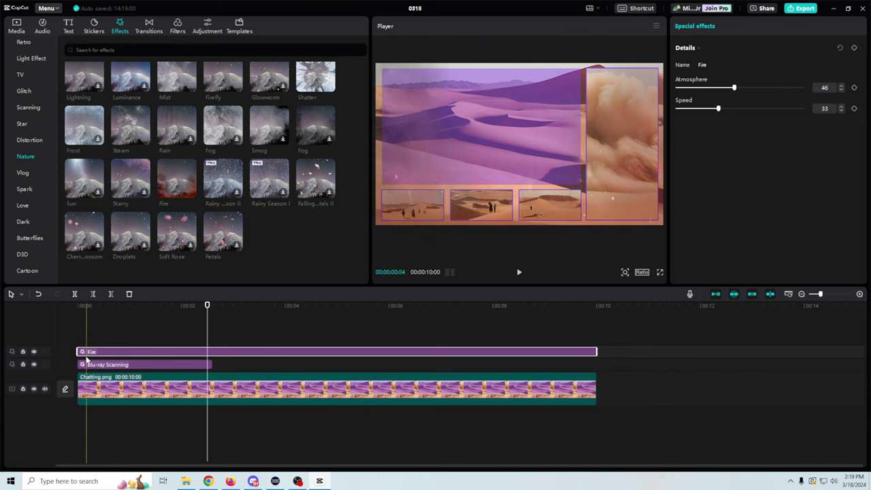
left_click(149, 363)
key("Delete")
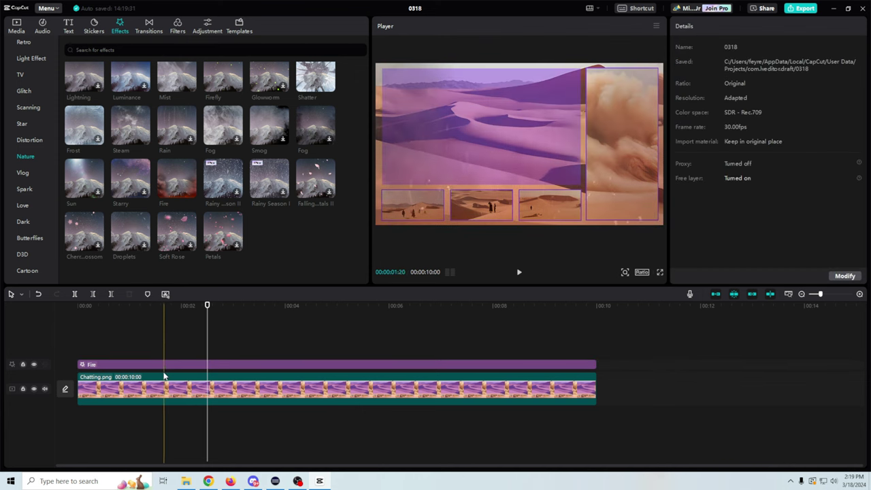
Preview the Fire effect along the clip and set its Atmosphere to 33.
left_click(194, 364)
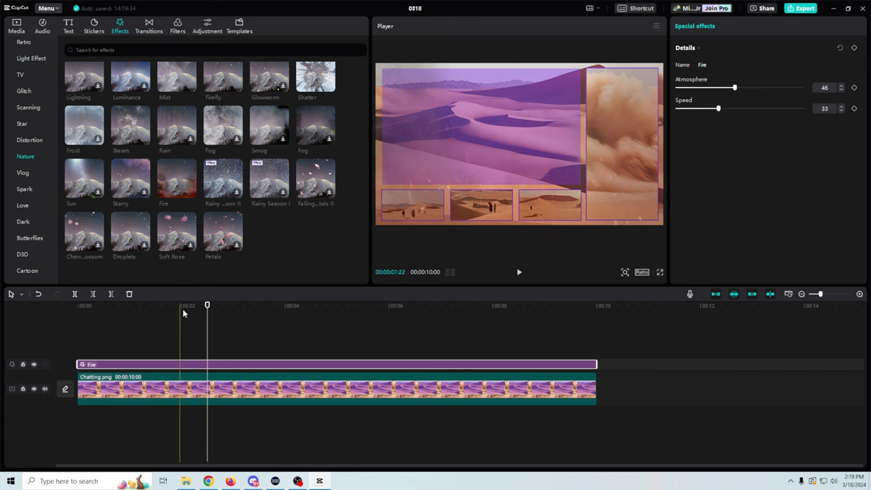
left_click_drag(182, 309, 75, 336)
left_click(465, 346)
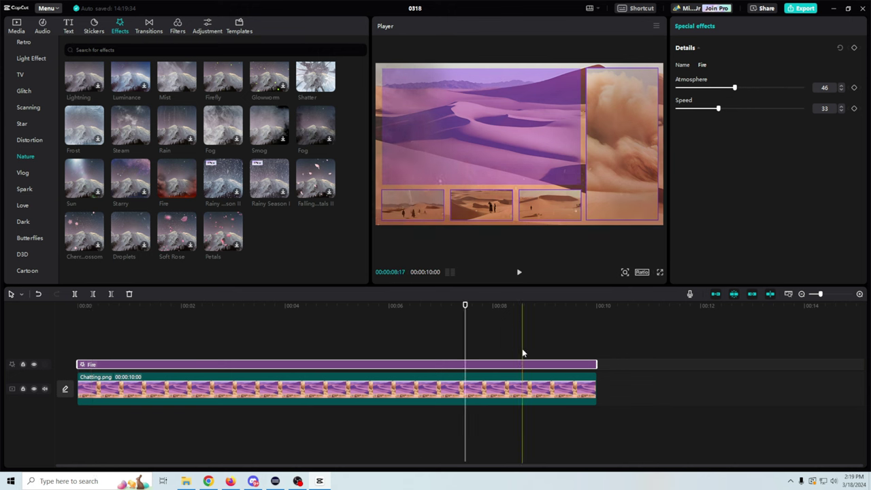
left_click_drag(734, 89, 705, 97)
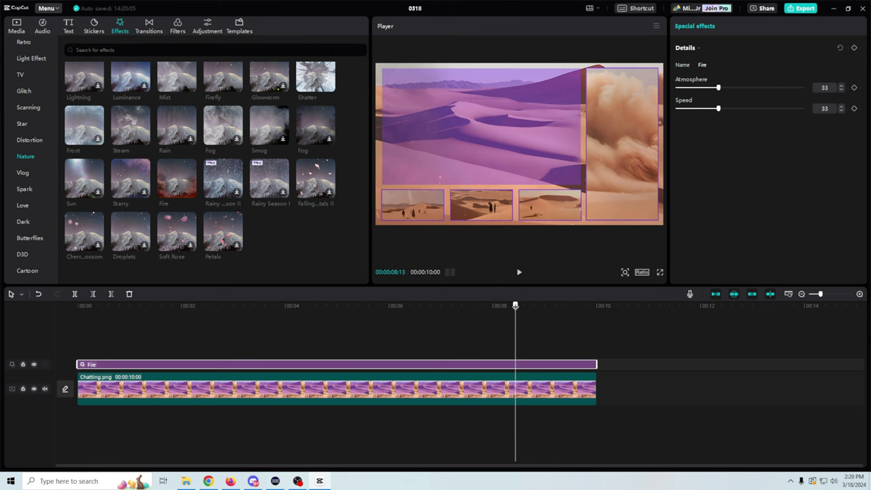
Check the Fire effect near the clip's end and extend both Chatting.png and Fire to five minutes.
left_click_drag(515, 305, 590, 344)
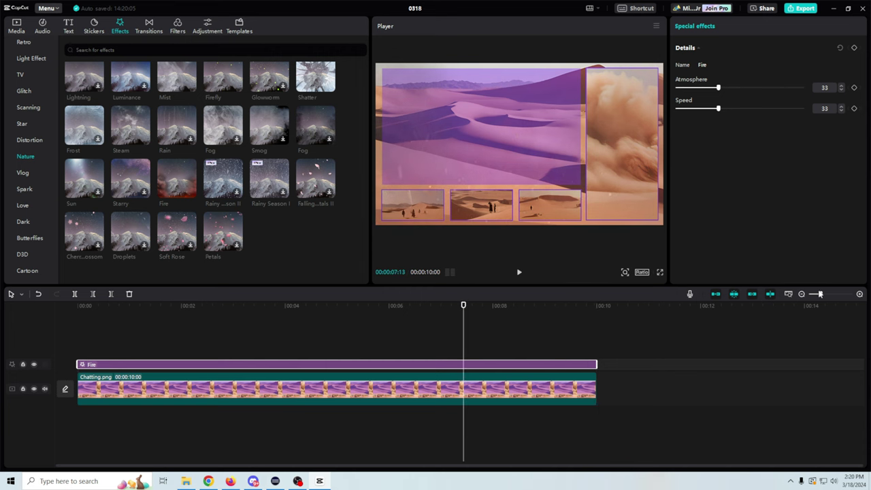
left_click_drag(820, 294, 810, 294)
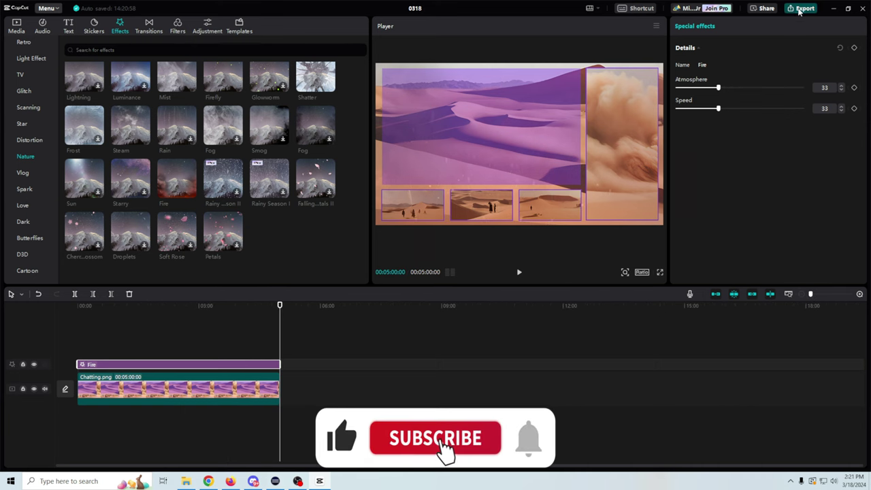
Export the video with the title "Just chatting animation", choosing its resolution and file format.
left_click(801, 9)
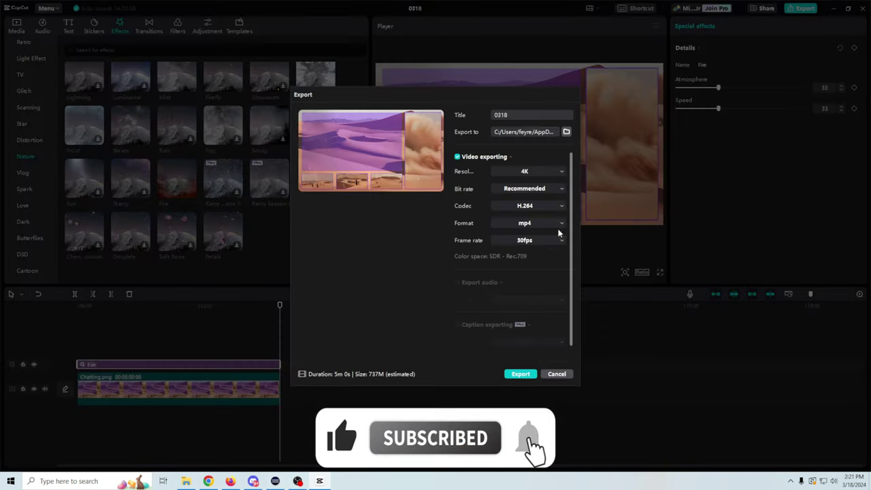
left_click_drag(522, 115, 488, 117)
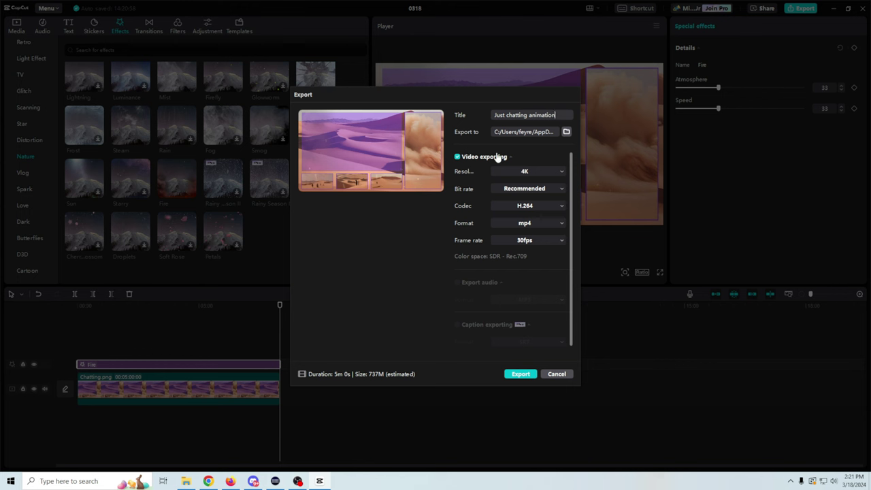
left_click(533, 175)
left_click(520, 216)
left_click(562, 225)
left_click(520, 250)
left_click(520, 374)
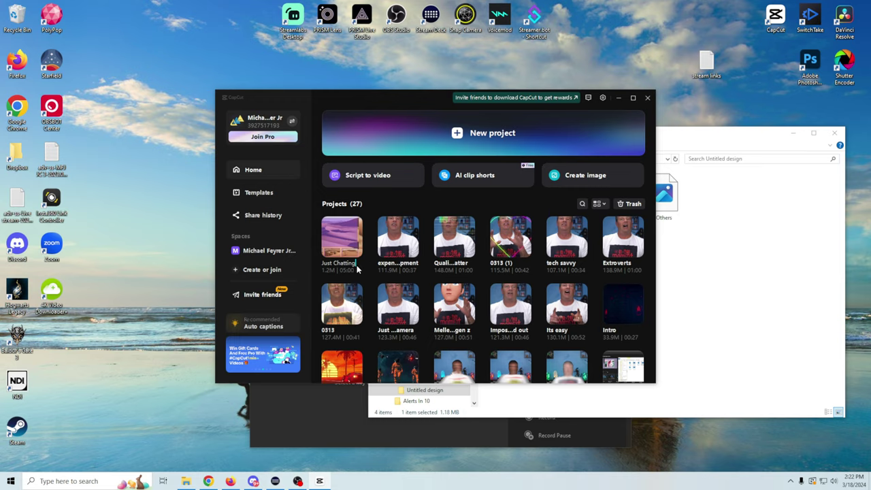
Create a new project and import Others.png from the Untitled design folder.
left_click(476, 133)
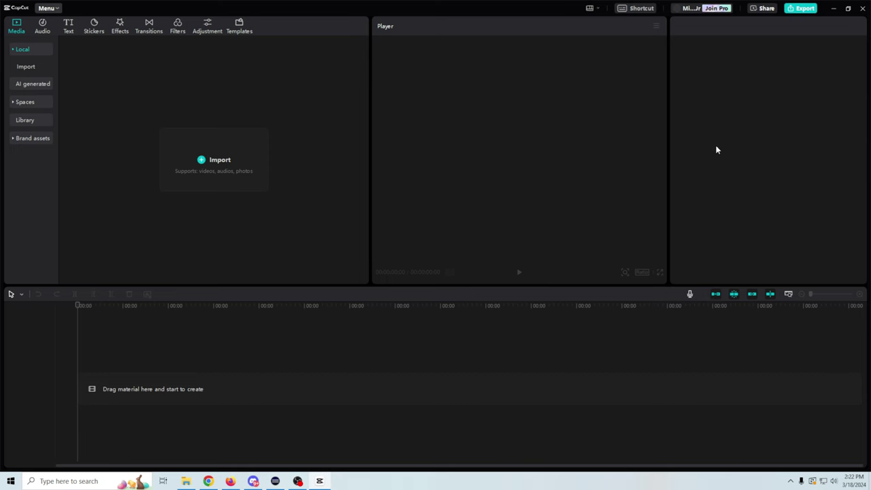
key("alt+Tab")
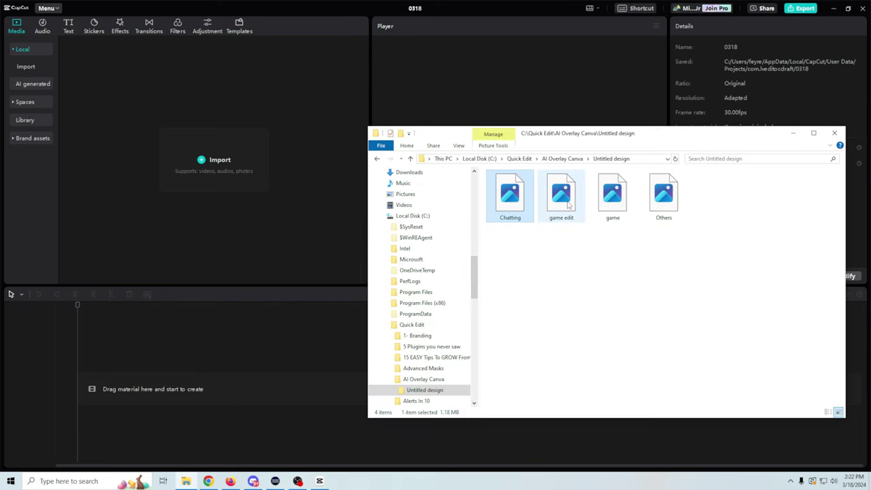
left_click_drag(661, 204, 215, 184)
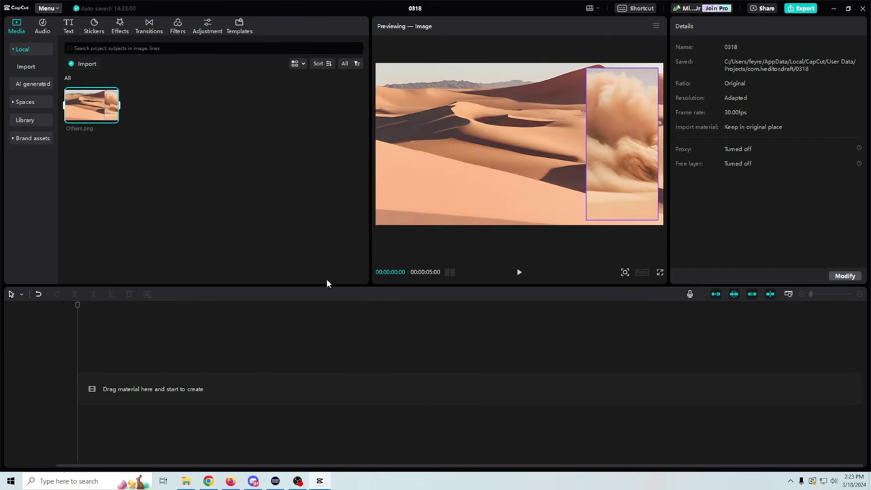
Place Others.png at the start of the timeline and extend the clip to five minutes.
left_click_drag(97, 109, 120, 393)
left_click_drag(382, 398, 864, 398)
left_click_drag(824, 294, 810, 296)
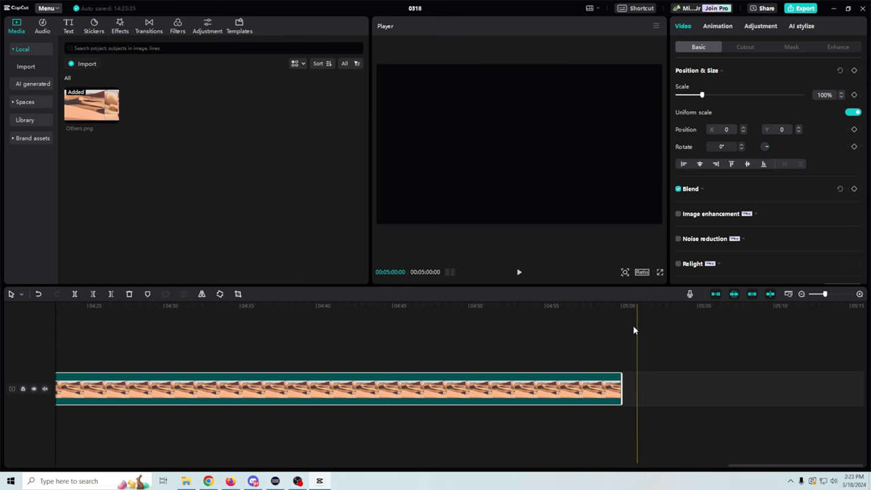
left_click(623, 308)
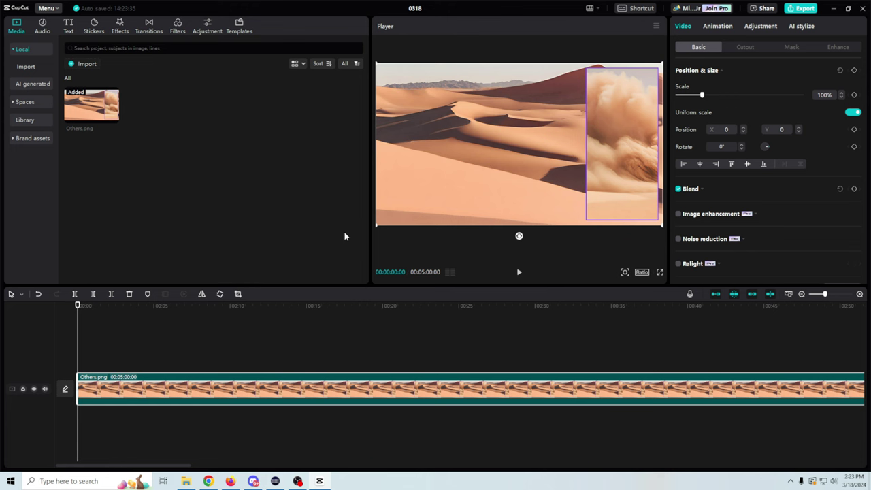
Add the Fire effect from the Nature video effects to a track above Others.png, near the start of the timeline.
left_click(119, 29)
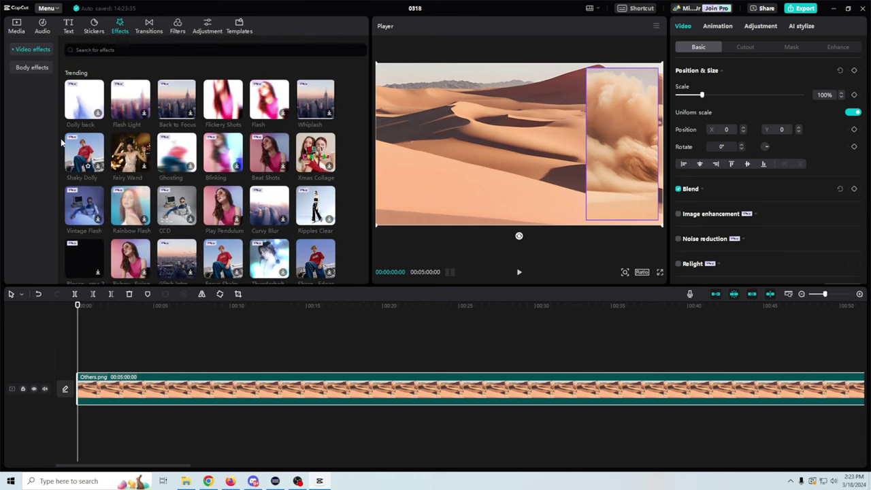
left_click(13, 51)
scroll(34, 212, "down", 2)
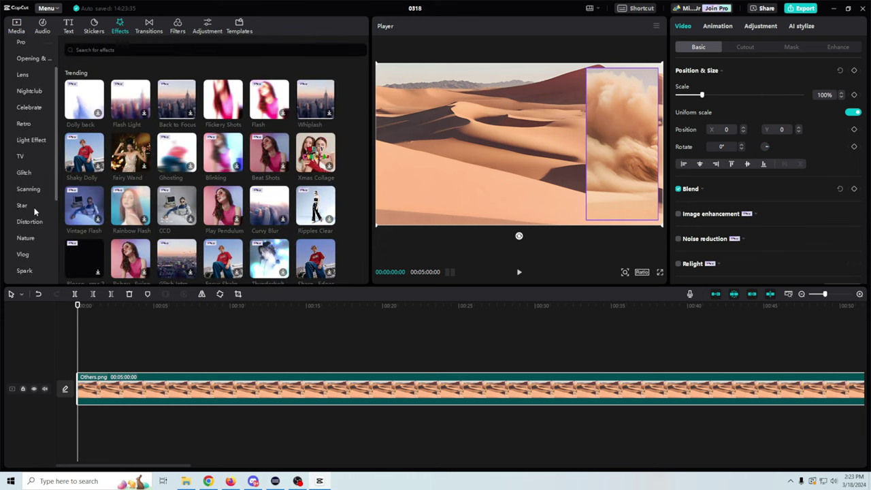
left_click(25, 238)
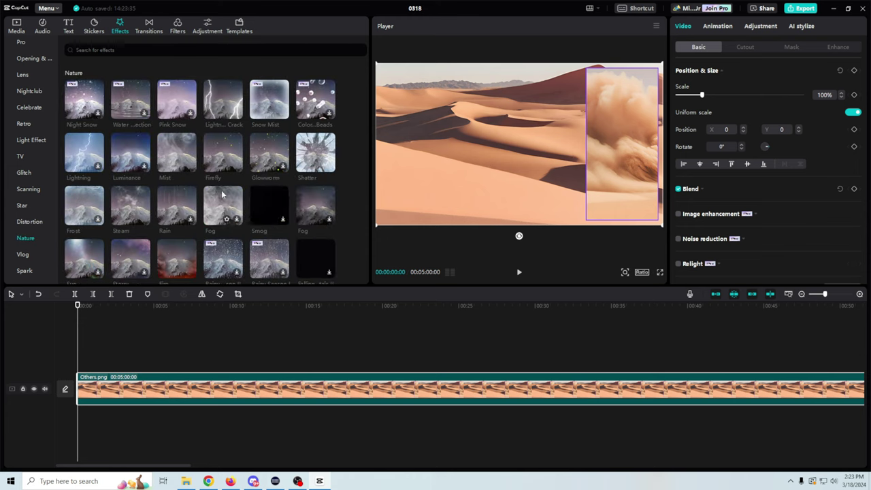
left_click_drag(176, 258, 107, 367)
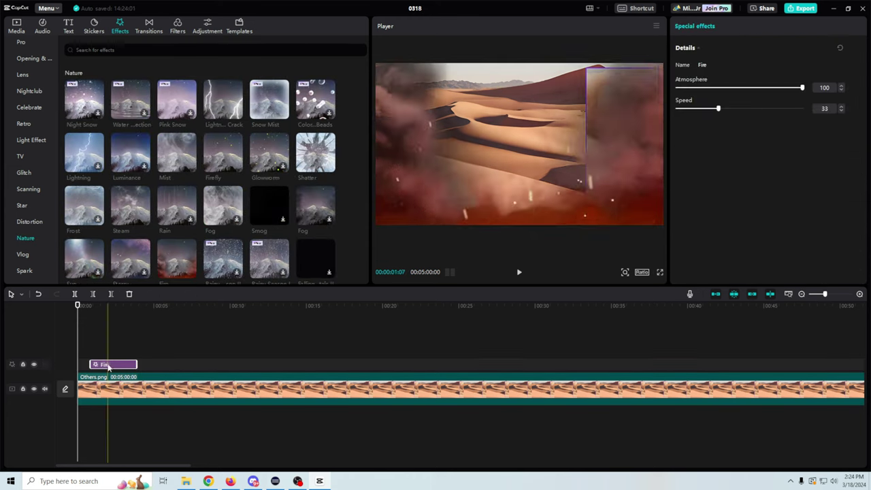
Turn on Free layer in the project settings and save the change.
left_click(390, 335)
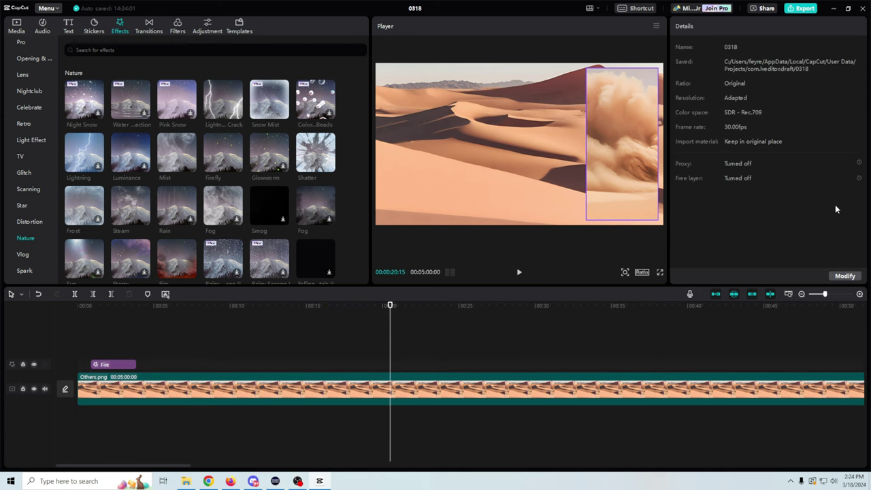
left_click(833, 273)
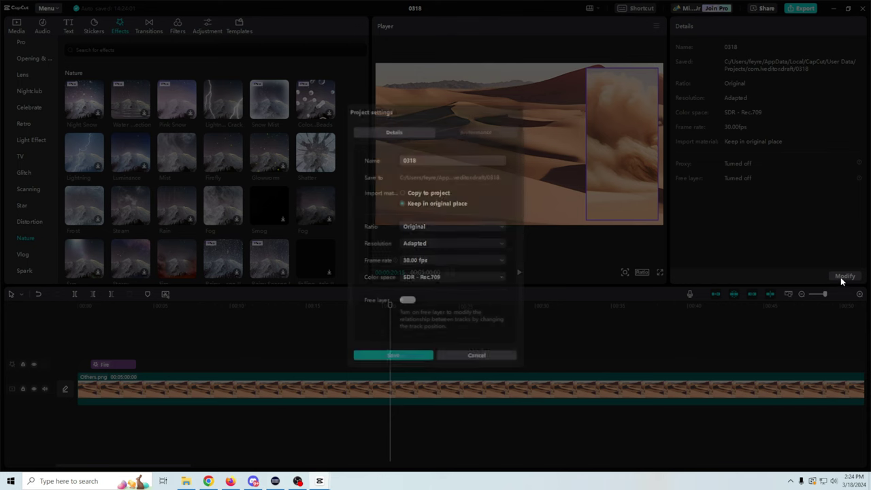
left_click(406, 304)
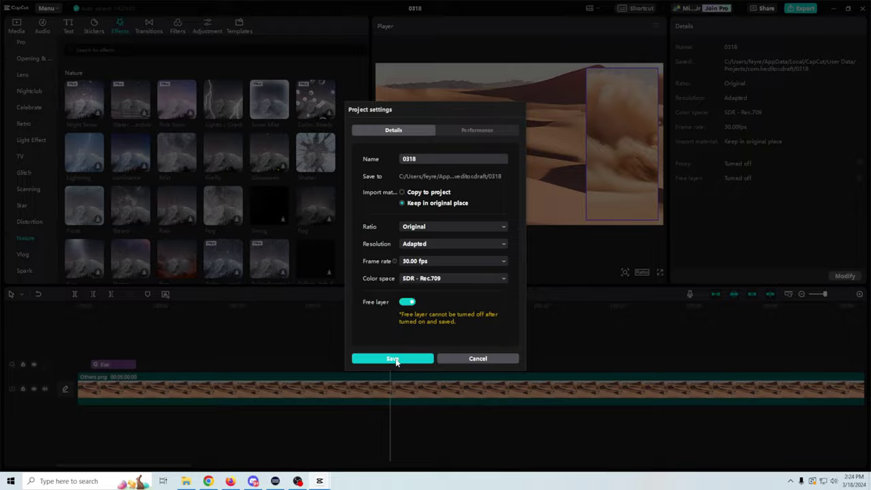
left_click(399, 359)
Extend the Fire effect over the whole five-minute clip and set its Atmosphere to 32, checking the result in playback.
left_click_drag(121, 366, 188, 375)
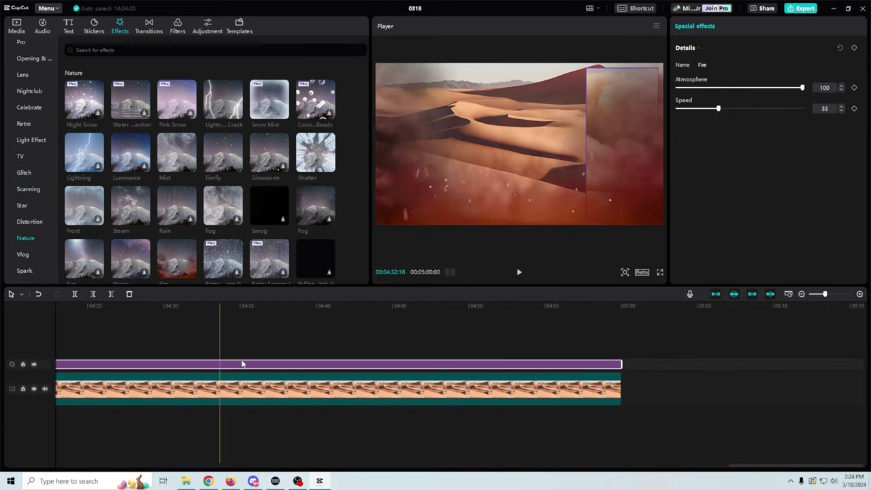
left_click_drag(805, 87, 718, 97)
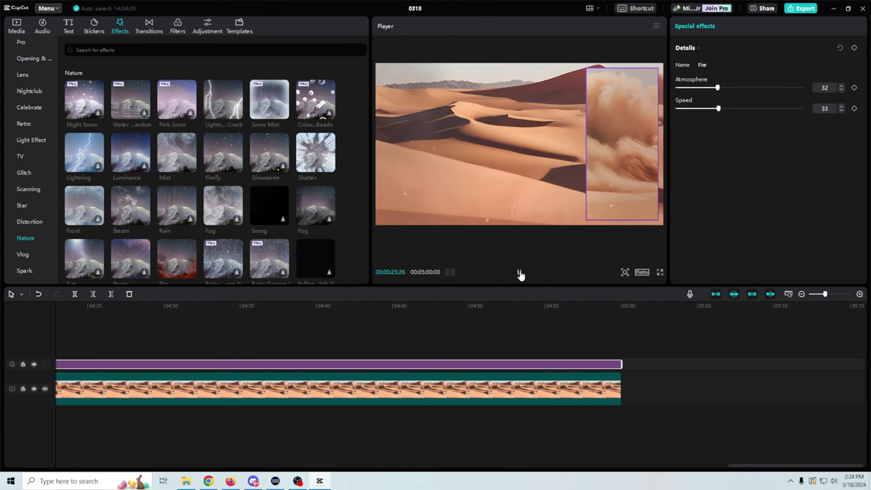
left_click(520, 273)
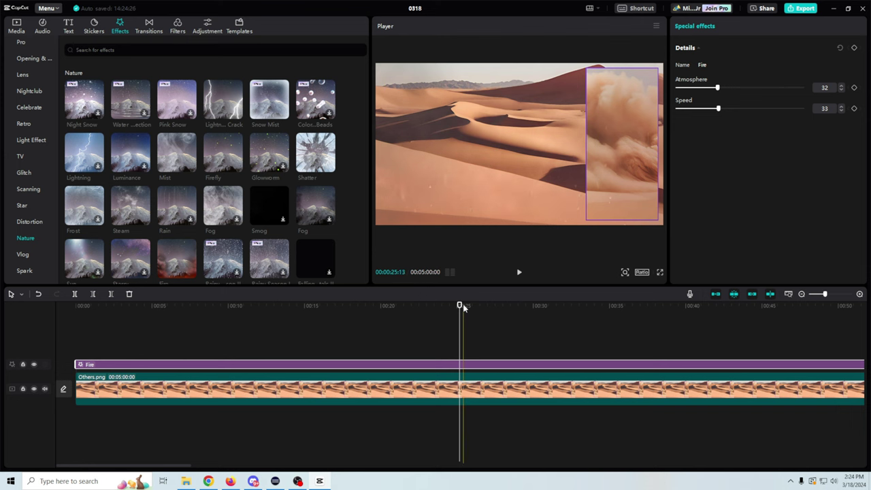
left_click_drag(459, 305, 129, 313)
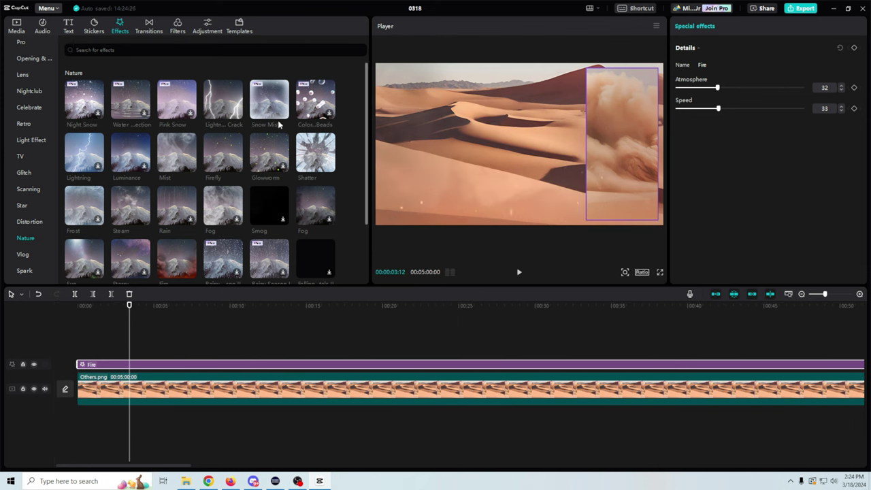
Add the "TRY IT NOW!" text template above the Fire effect at about three seconds and check how it looks.
left_click(67, 26)
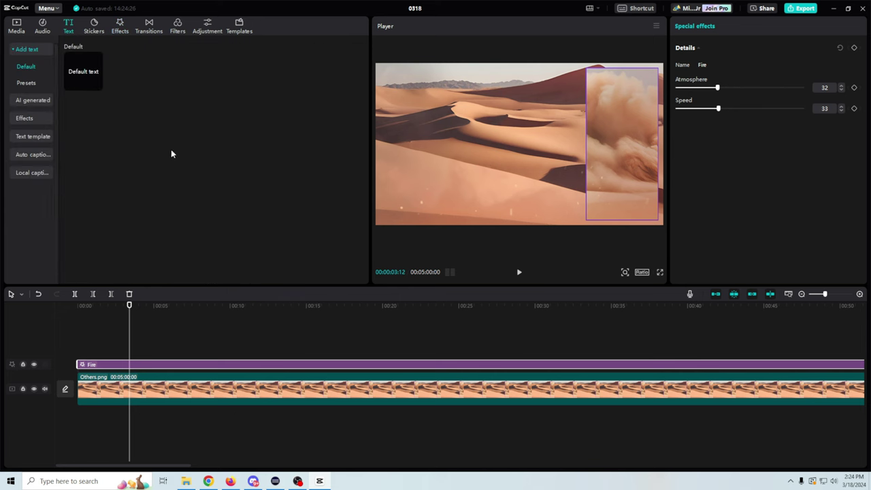
left_click(32, 138)
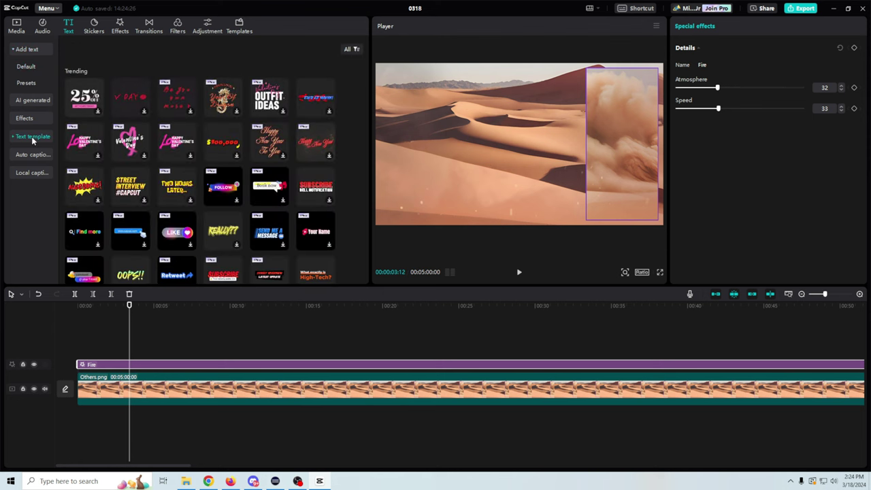
left_click(320, 100)
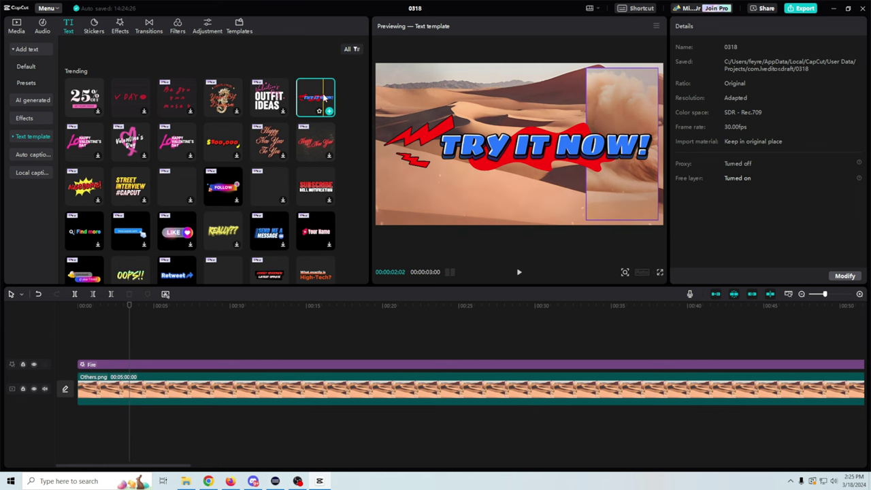
left_click_drag(324, 97, 135, 352)
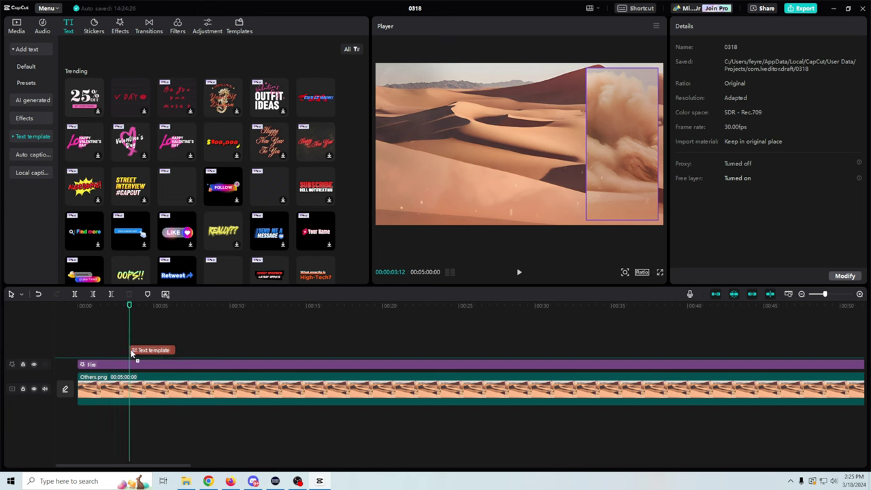
left_click(129, 306)
left_click_drag(129, 306, 157, 311)
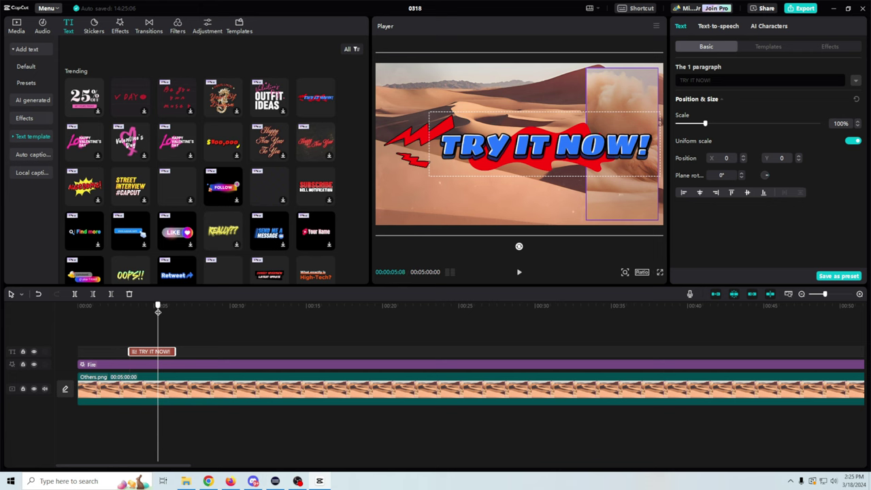
Change the template's text to "Starting soon", scale it to 57% and place it at X -760, Y 0.
left_click(717, 79)
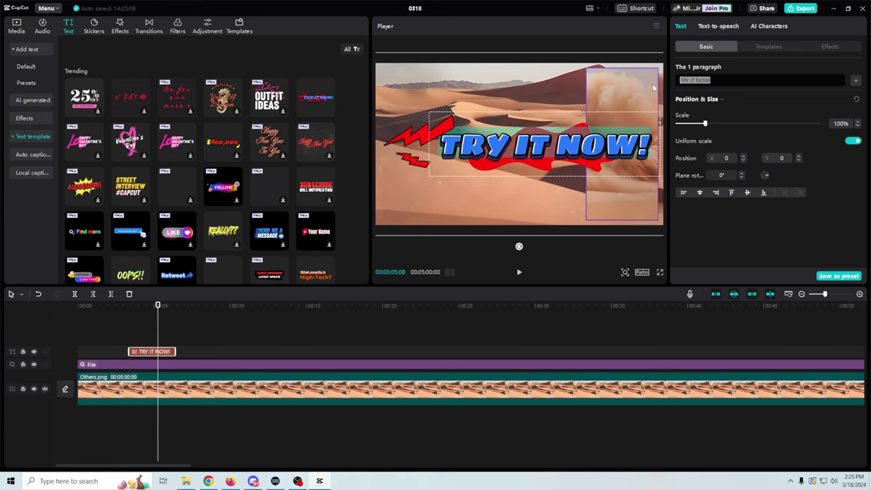
type("Starting soon")
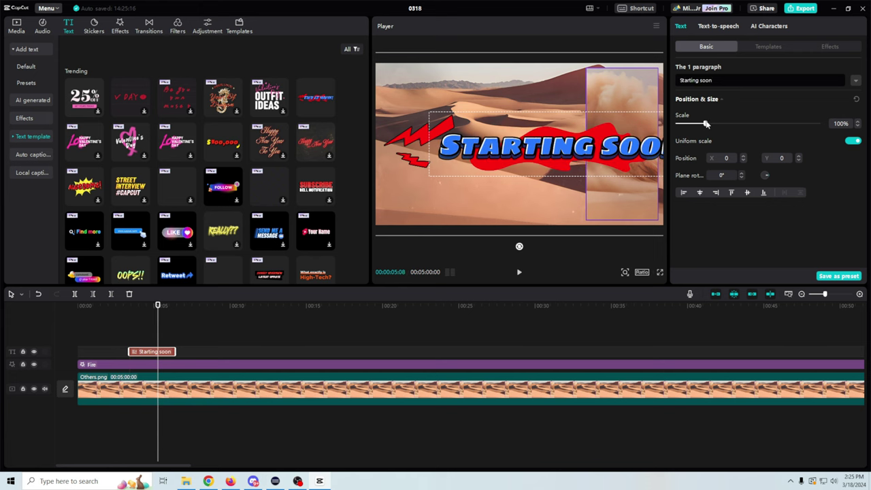
left_click_drag(706, 124, 699, 123)
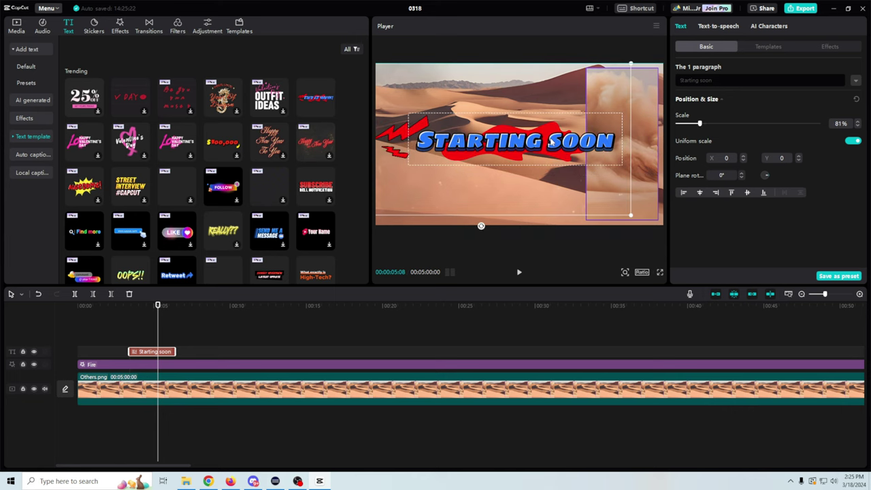
left_click_drag(631, 215, 587, 195)
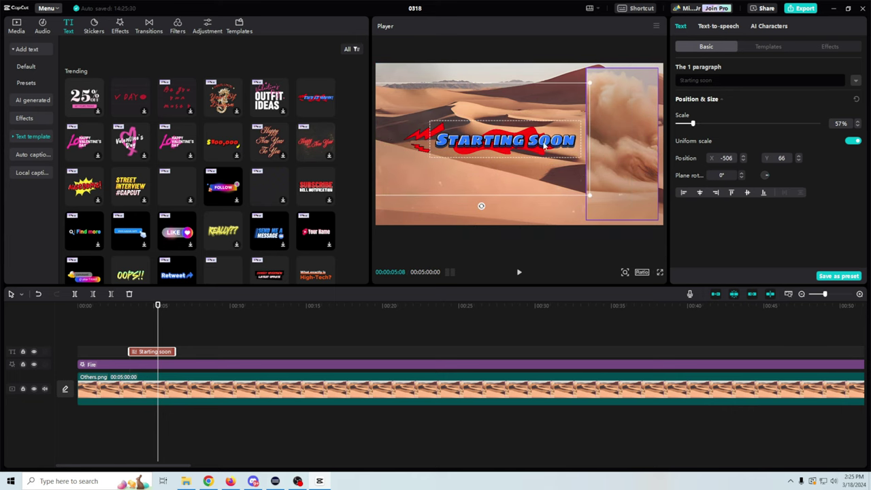
left_click_drag(532, 141, 510, 146)
left_click(154, 310)
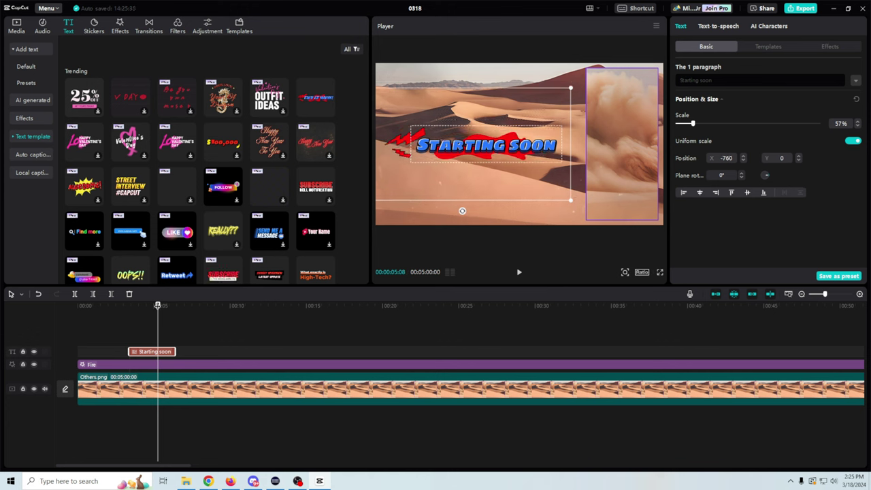
mouse_move(157, 310)
left_mouse_down()
mouse_move(146, 310)
mouse_move(181, 316)
mouse_move(133, 309)
mouse_move(161, 309)
left_mouse_up()
Replace the "Starting soon" title with the "HOW TO TRAIN & SHOOT" text template, placed at the start of the timeline.
scroll(212, 234, "down", 3)
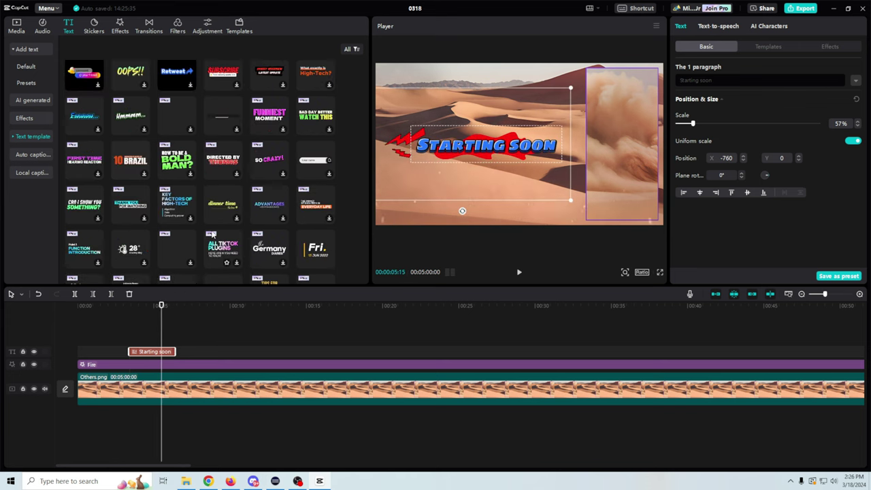
left_click(230, 205)
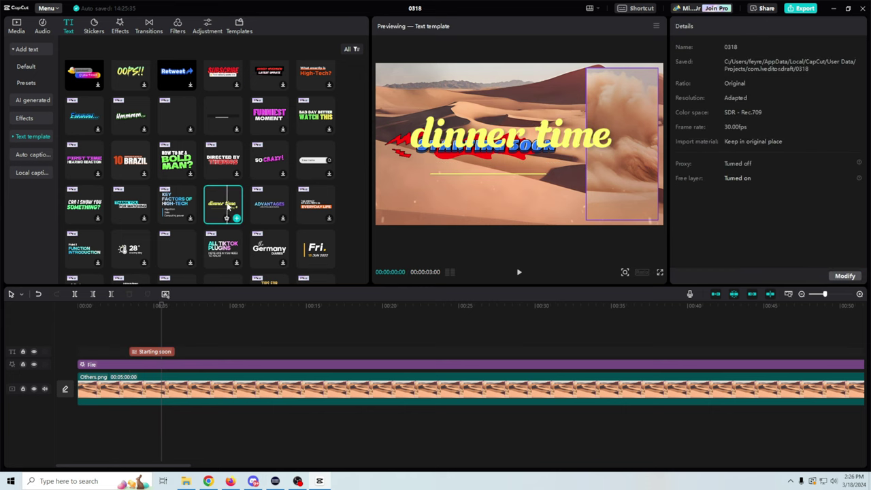
left_click_drag(229, 205, 204, 351)
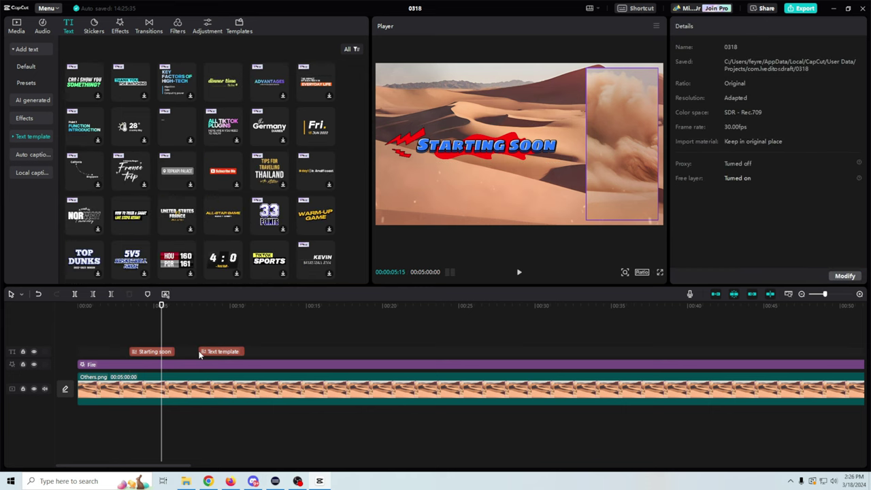
left_click(164, 353)
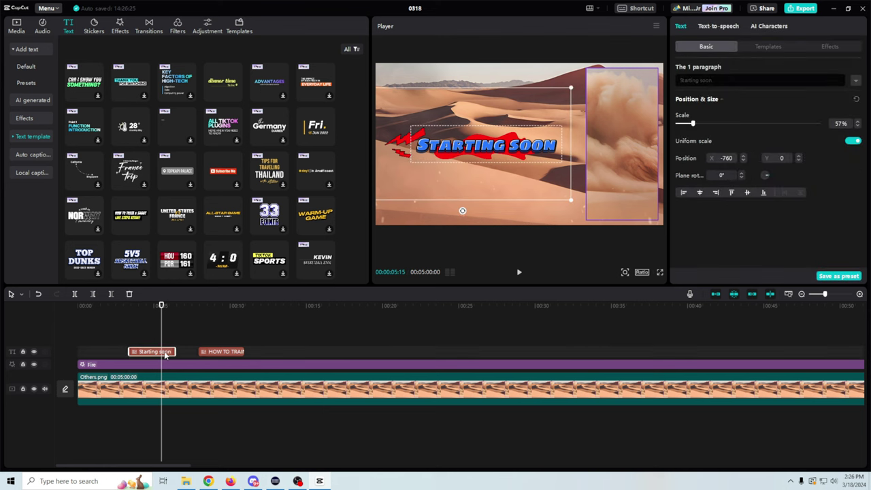
key("Delete")
left_click_drag(211, 351, 120, 351)
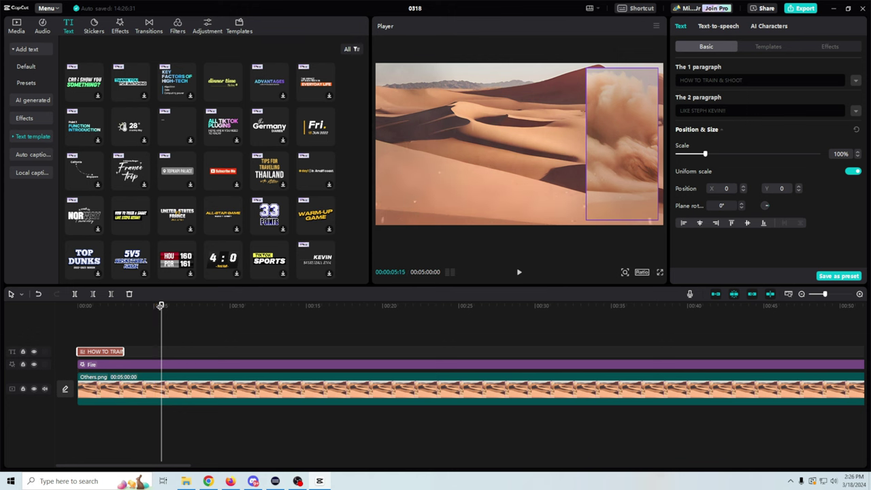
Set the title's first paragraph to "STREAM STARTING" and its second paragraph to "SOON".
left_click_drag(161, 305, 85, 305)
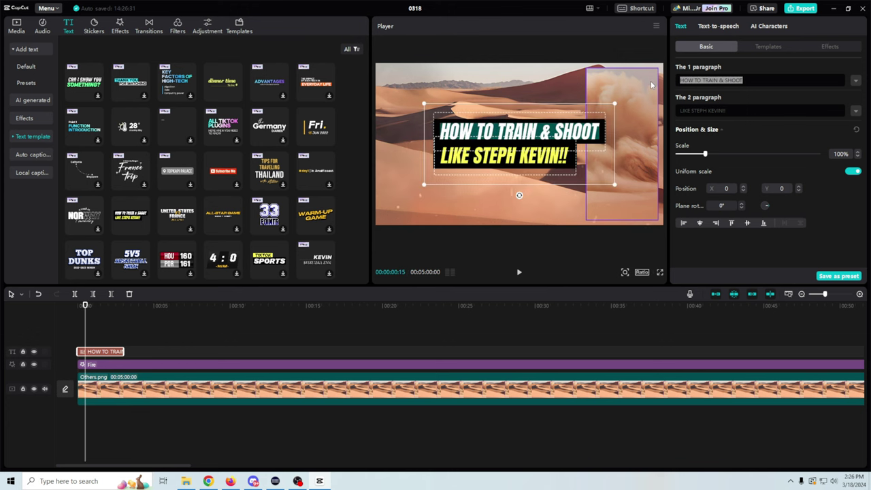
type("Stream Starting")
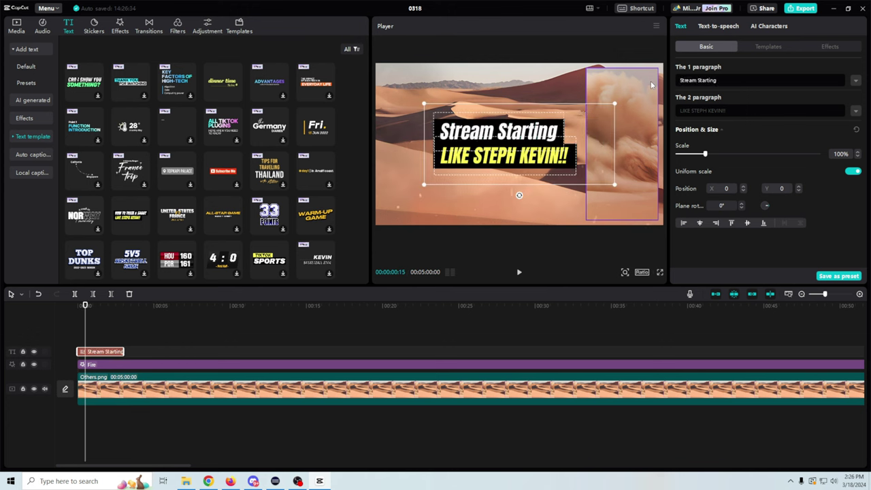
key("Tab")
type("SOON")
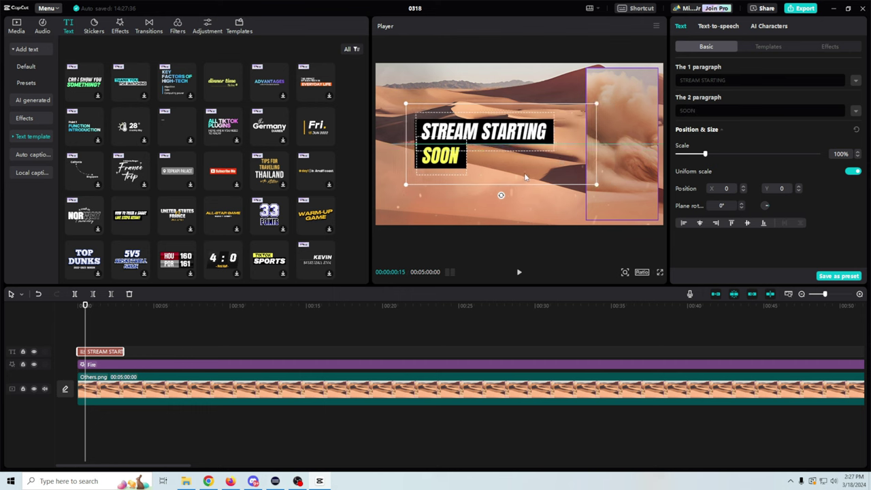
Scale the title to 112% at position X -513, Y 0, and preview its animation from the start.
left_click_drag(85, 305, 61, 306)
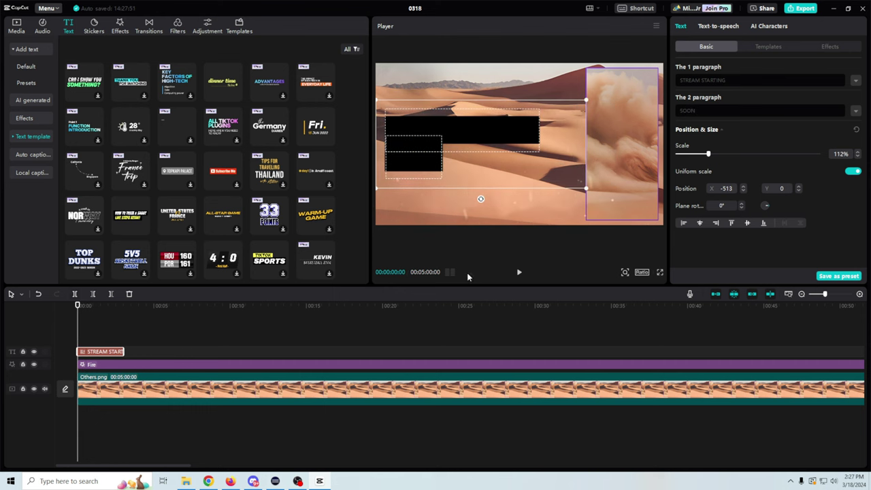
left_click(517, 272)
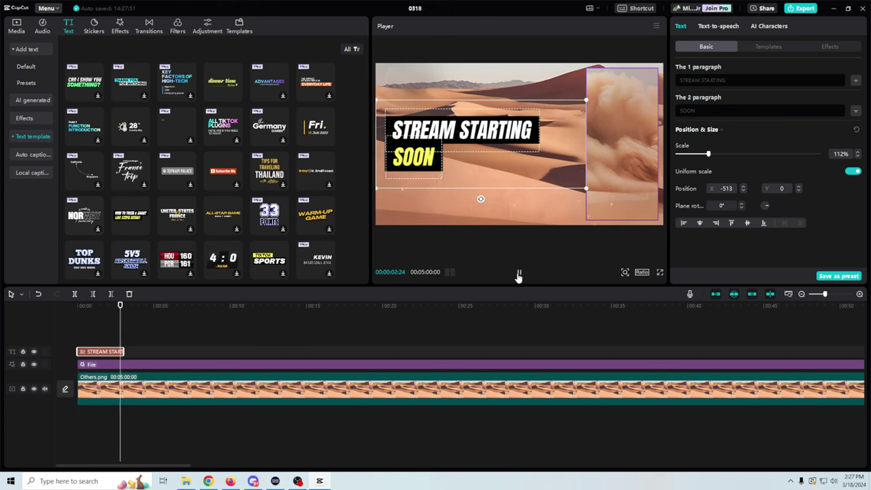
left_click(518, 275)
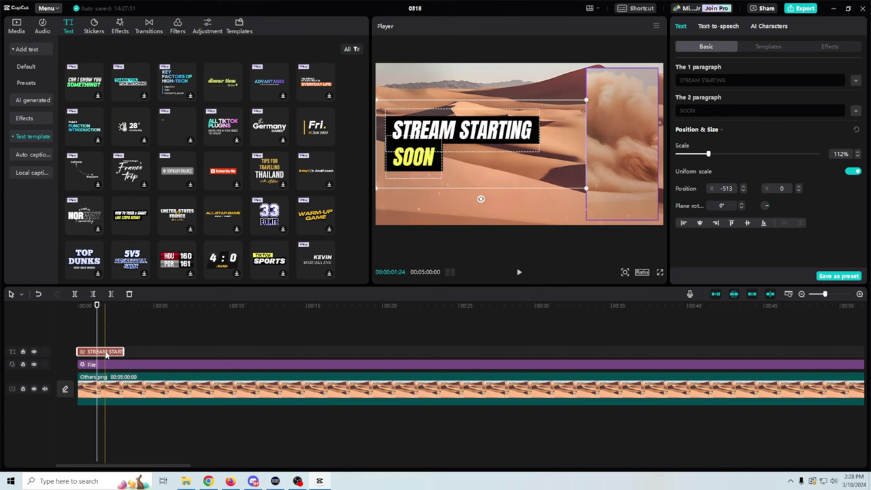
Add three copies of the STREAM STARTING title along the text track with short gaps, and check the last copy.
left_click_drag(106, 353, 164, 354)
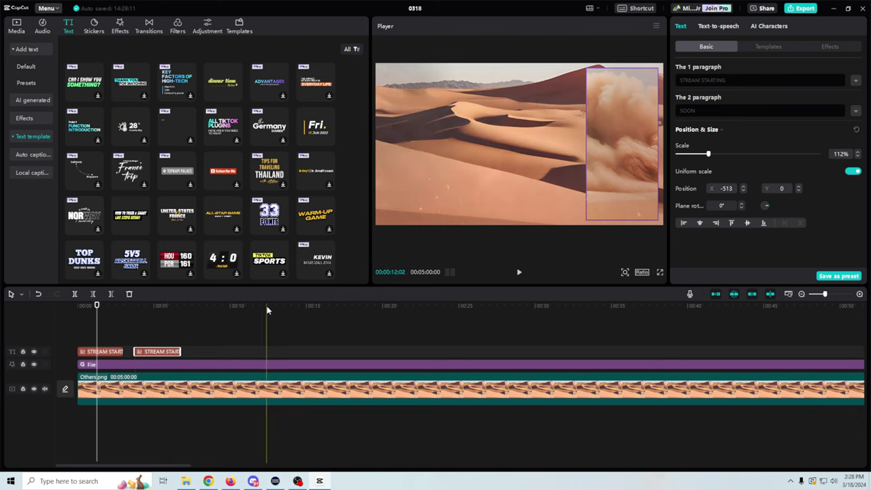
key("ctrl+c")
key("ctrl+v")
key("ctrl+v")
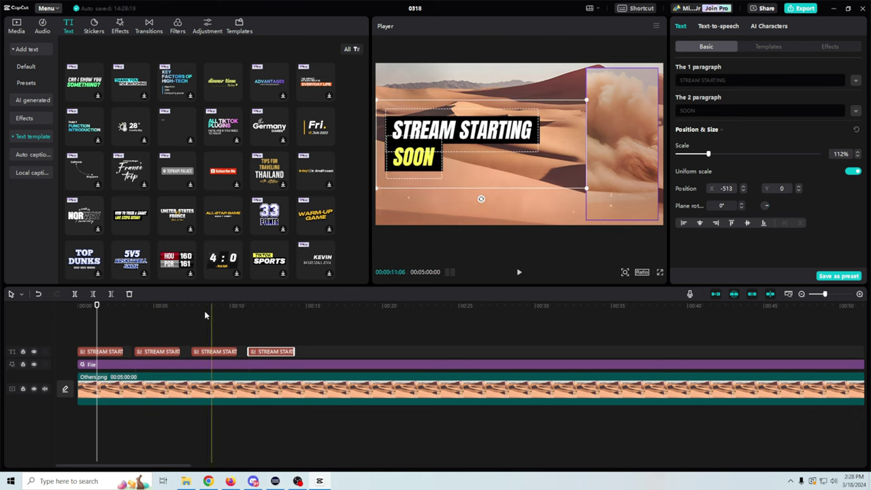
left_click_drag(97, 305, 263, 327)
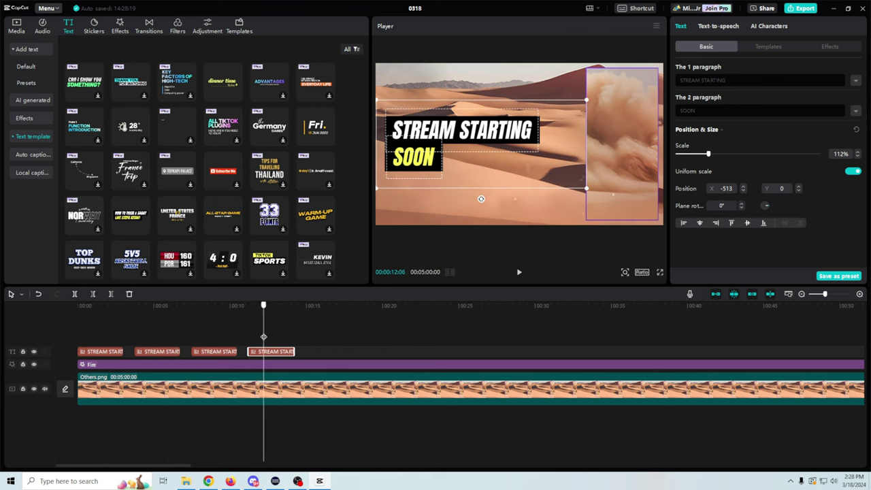
Move the STREAM STARTING SOON title to the frame's upper-left corner at position X -586, Y 593.
left_click(519, 272)
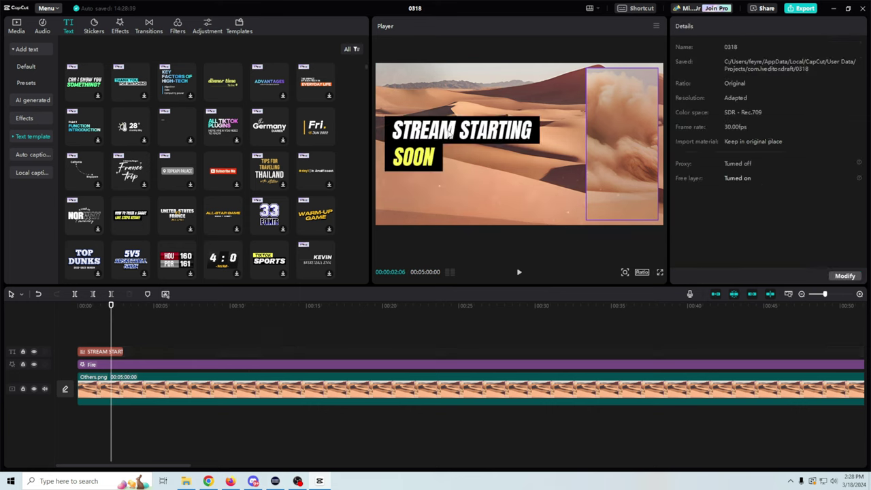
left_click(467, 107)
left_click_drag(485, 175, 474, 154)
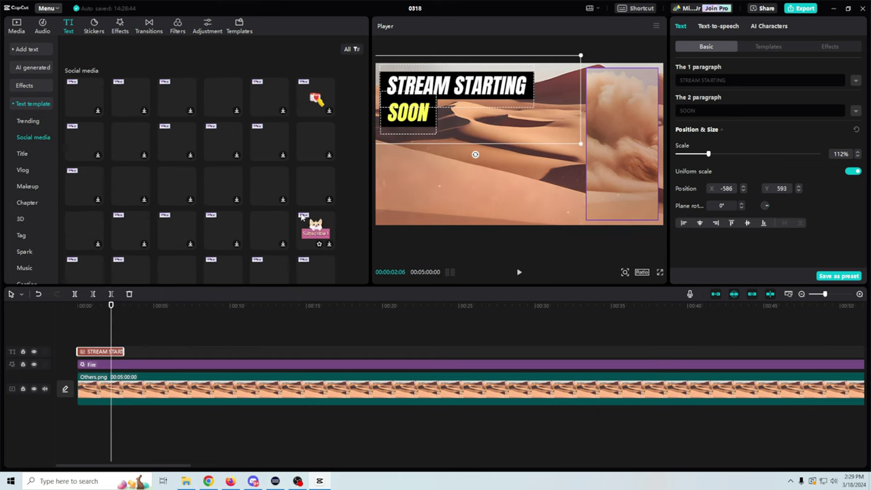
Try a subscribe text template from the Social media category at the start of the timeline above the title.
scroll(302, 217, "down", 3)
left_click_drag(301, 217, 79, 341)
left_click(519, 272)
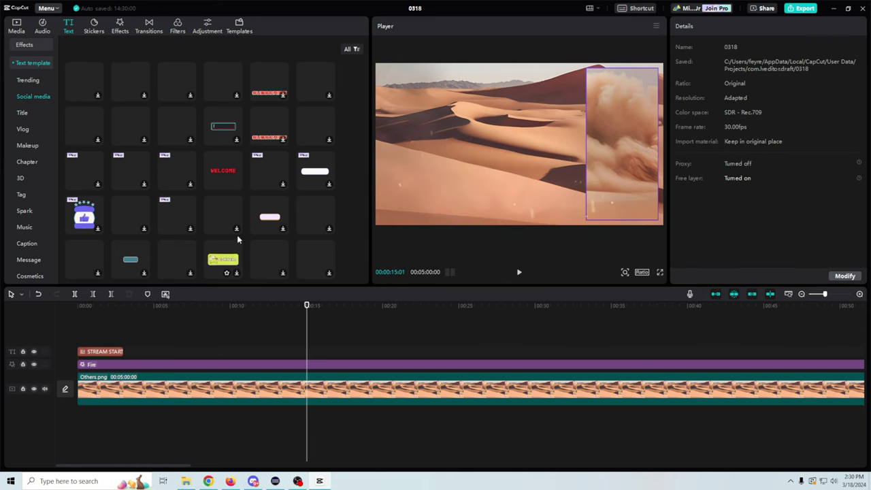
scroll(228, 250, "down", 2)
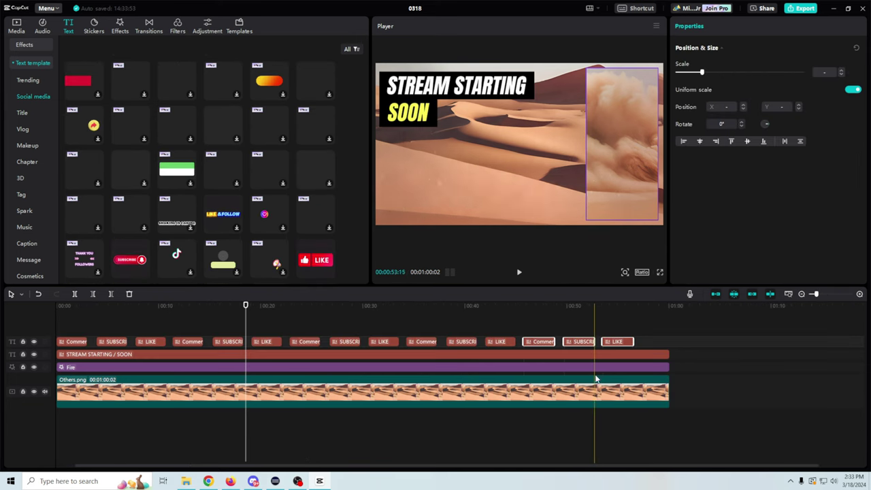
Check the comment, subscribe and like animations along the timeline, and look through the music categories in the audio library.
left_click_drag(247, 320, 452, 341)
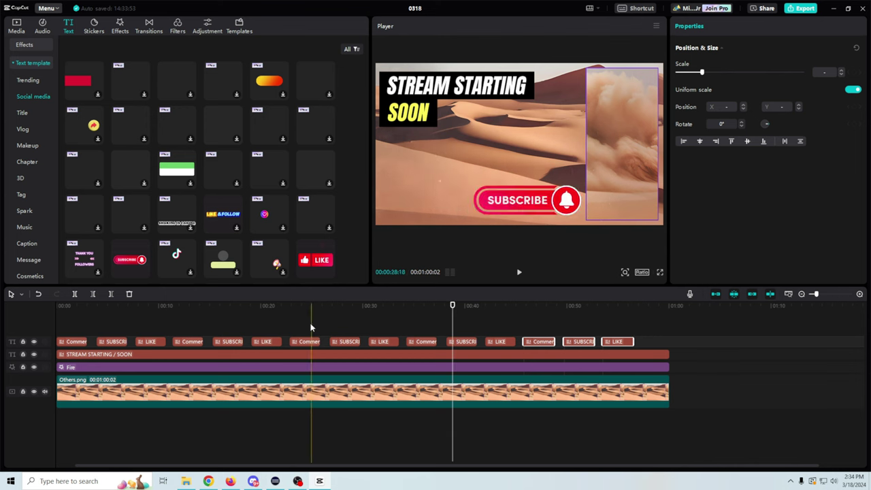
left_click(42, 27)
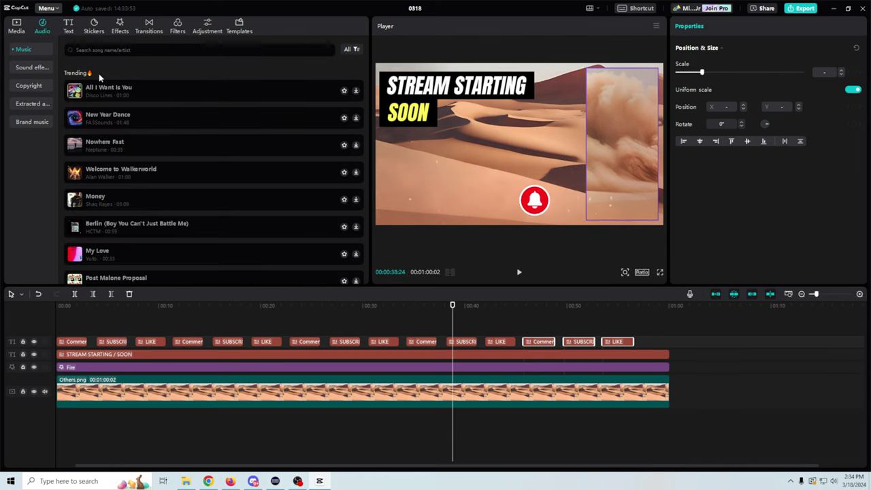
left_click(31, 87)
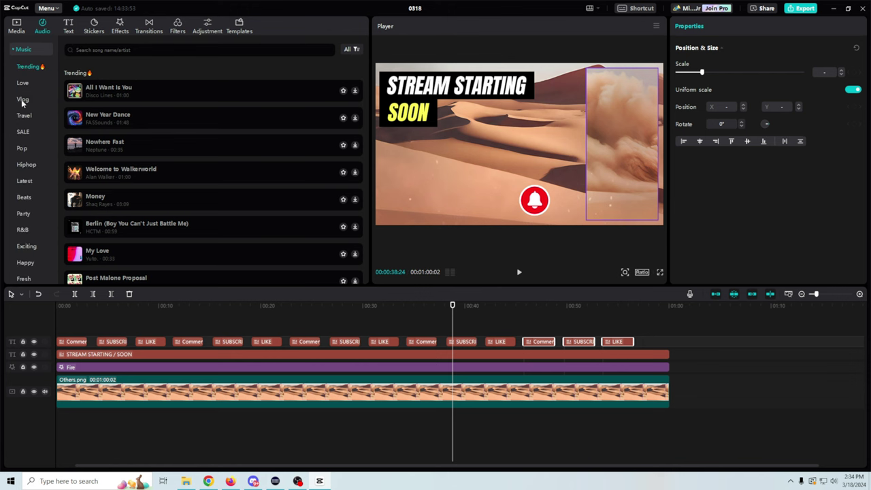
scroll(23, 224, "down", 3)
scroll(20, 217, "up", 3)
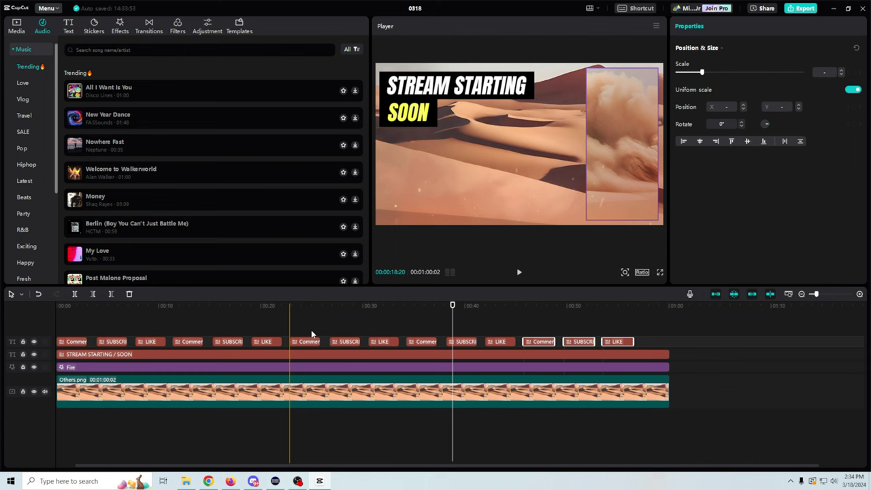
left_click(20, 51)
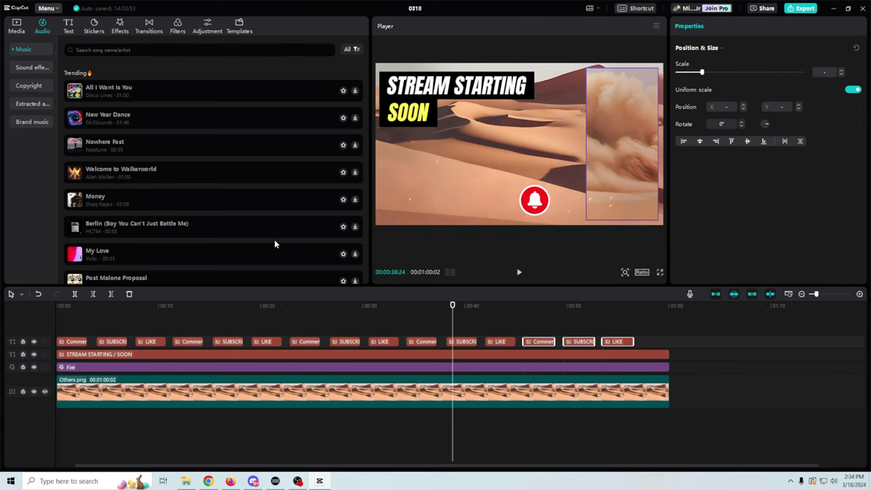
Import the Phat beat MP3 from the SSD OBS (F:) drive and place it at the start of an audio track below the background.
left_click(187, 481)
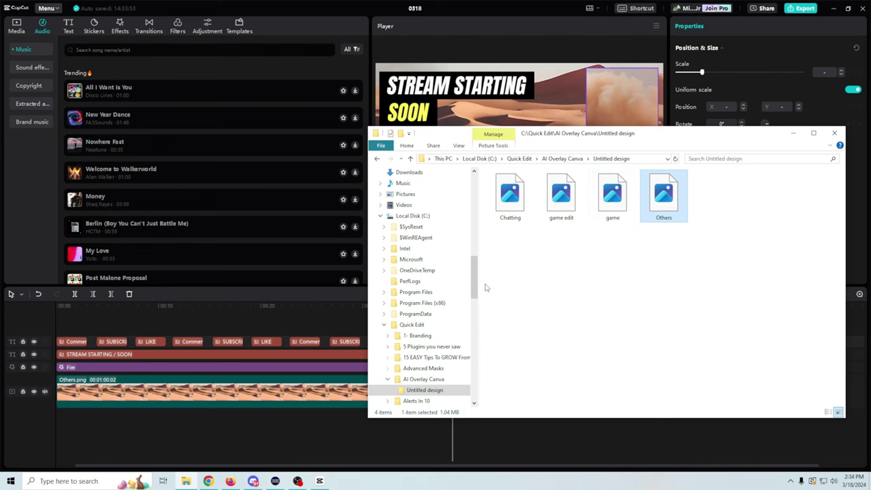
left_click_drag(475, 287, 477, 389)
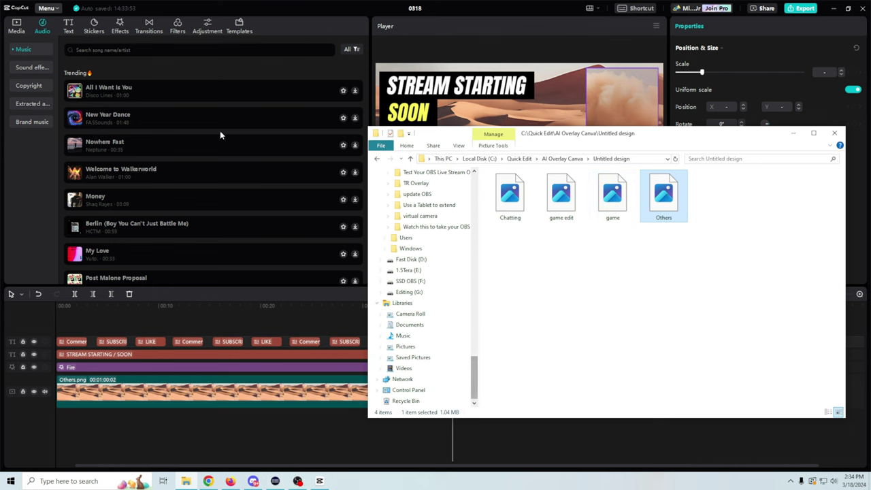
left_click(16, 26)
left_click(186, 480)
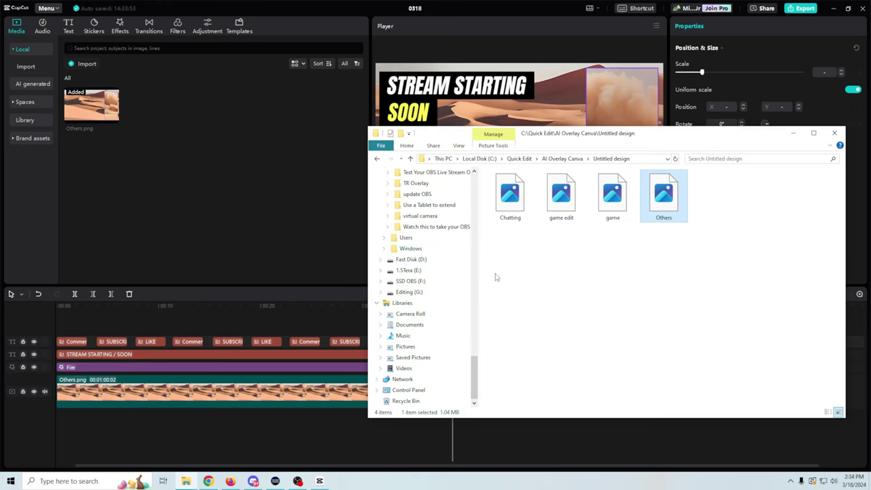
left_click(390, 281)
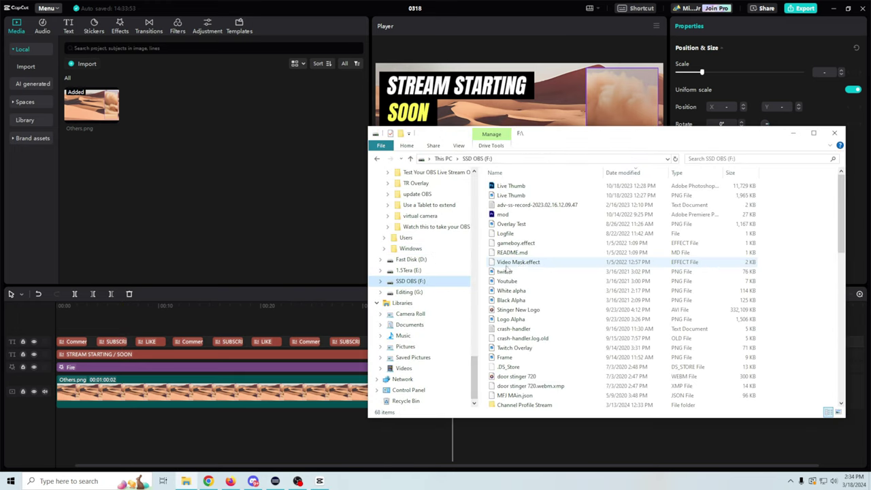
left_click_drag(524, 250, 266, 201)
left_click_drag(166, 106, 60, 427)
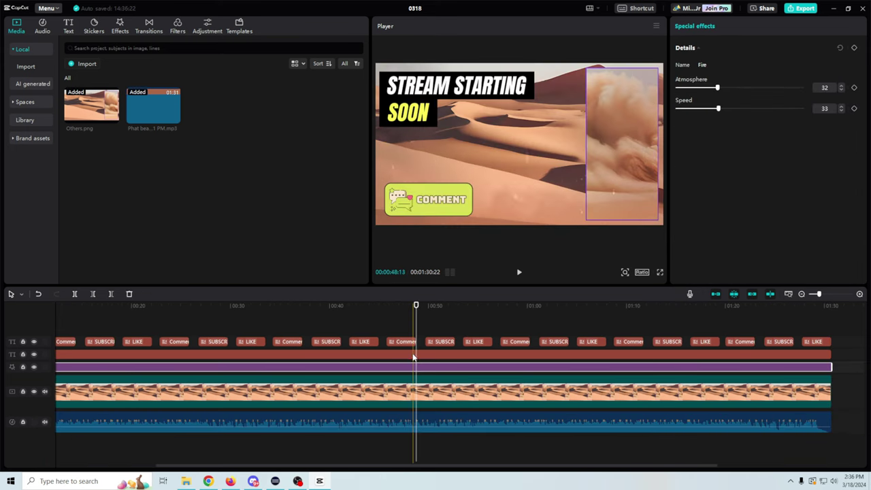
Check the title and call-to-action clips along the timeline, and export the video as "Starting soon" in 1080P, H.264, mp4, 30fps.
left_click(430, 89)
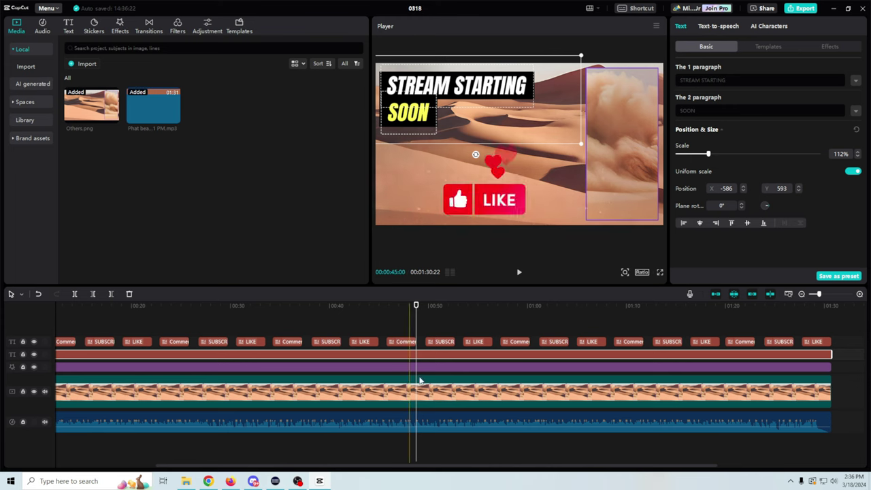
left_click(179, 319)
scroll(272, 318, "left", 3)
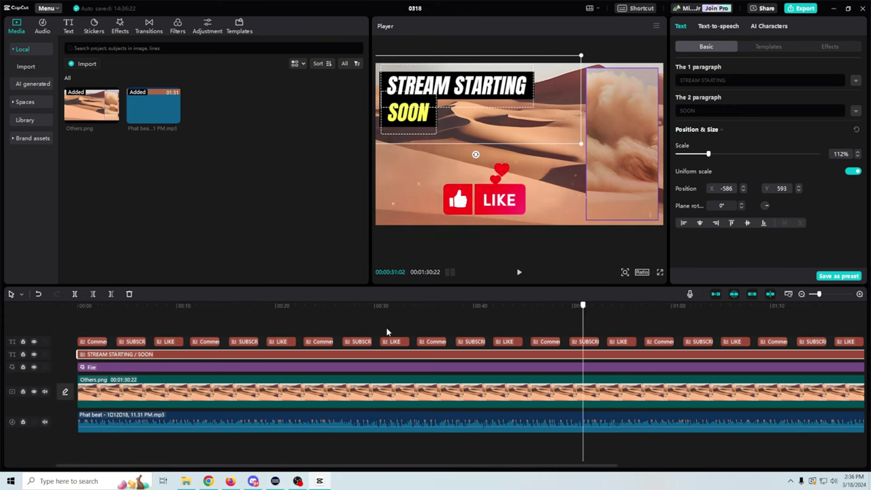
left_click(440, 318)
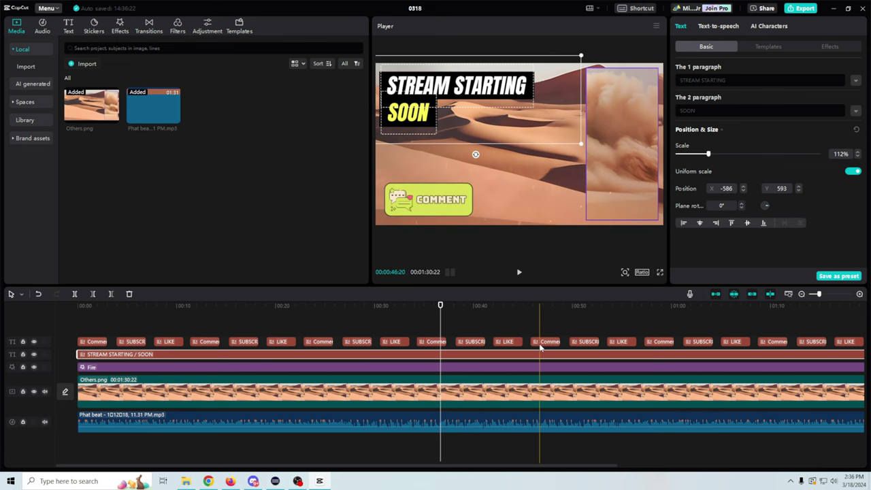
left_click(801, 9)
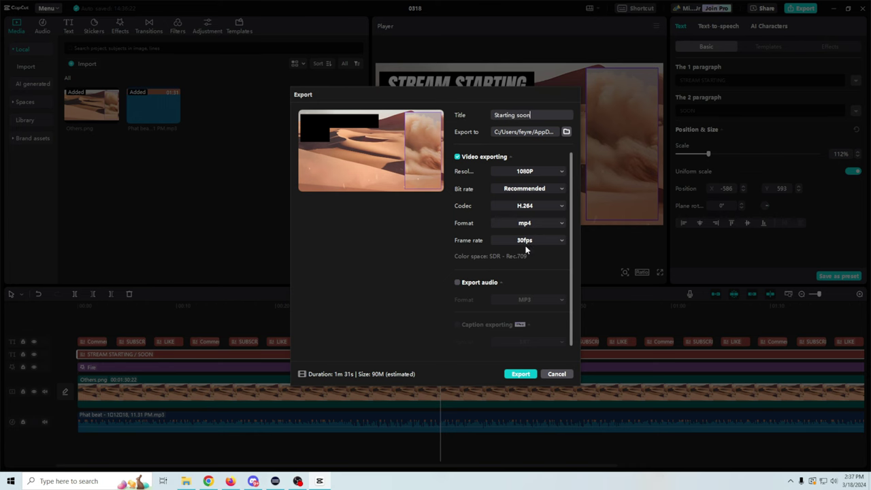
left_click(519, 374)
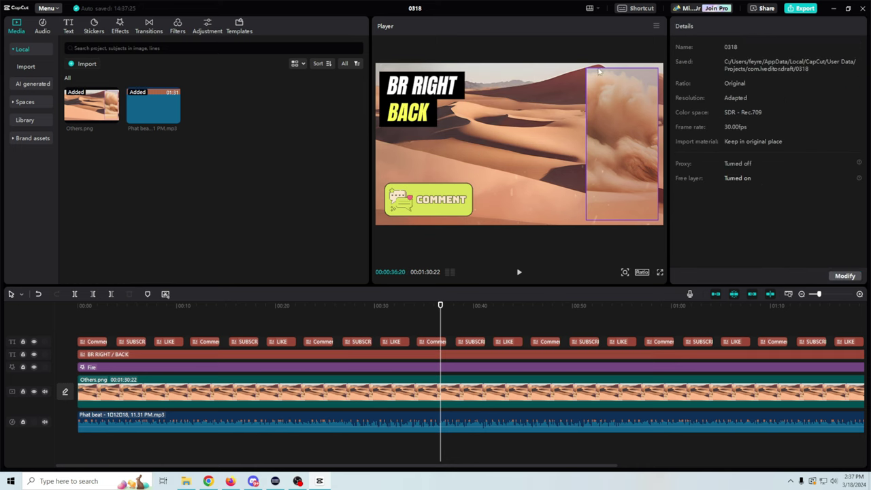
Enlarge the title to 160% at X 0, Y 439 with its first paragraph corrected to "BE RIGHT", and open the export settings.
left_click(586, 147)
left_click_drag(584, 143, 452, 100)
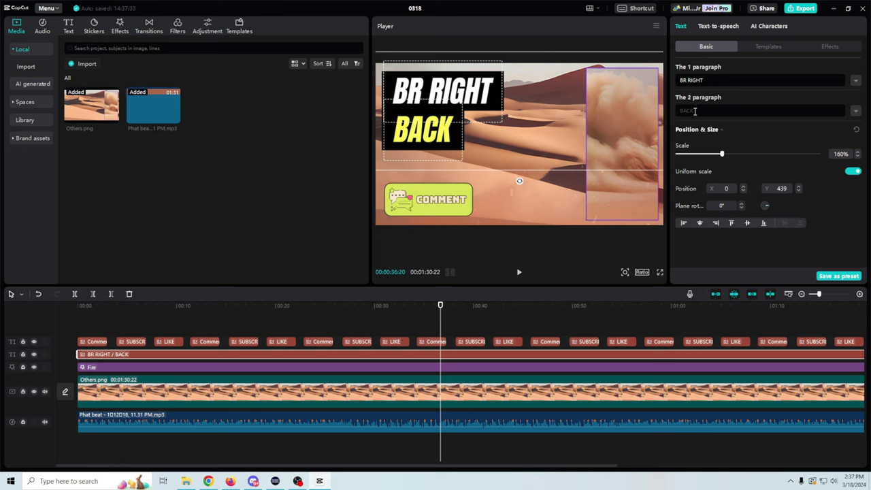
key("BackSpace")
type("E")
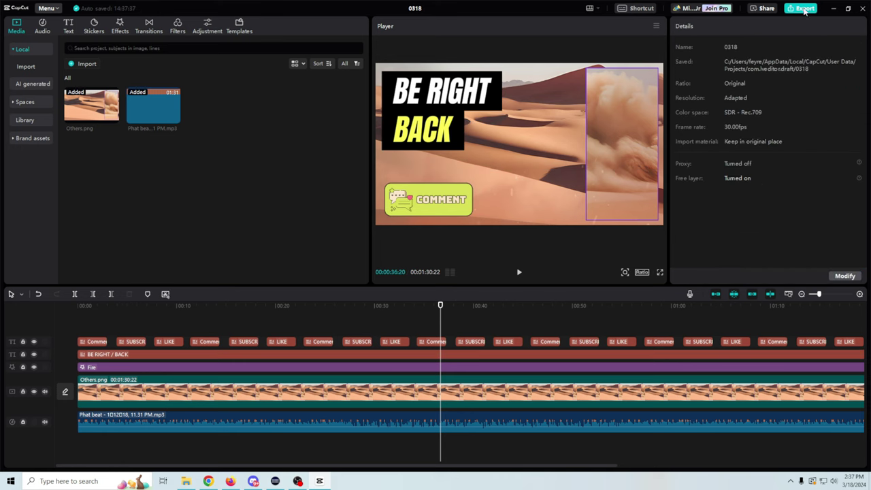
left_click(800, 8)
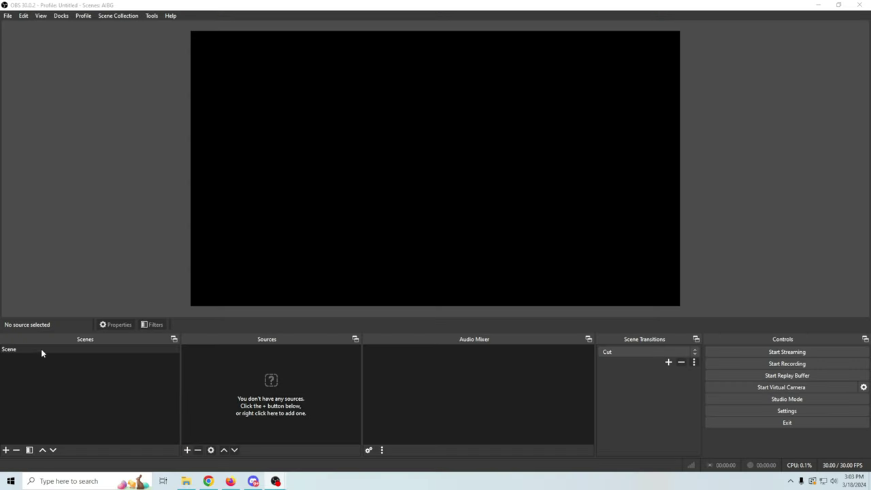
In OBS, rename the existing scene to "Starting soon".
right_click(40, 349)
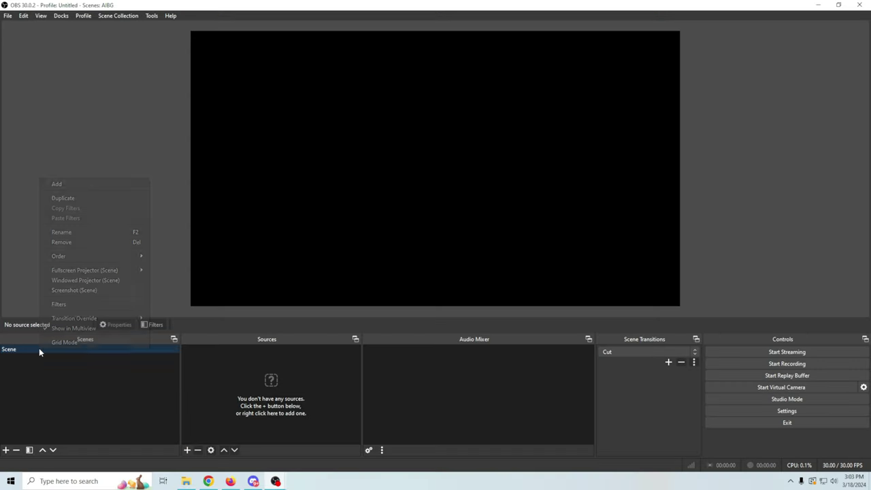
left_click(81, 237)
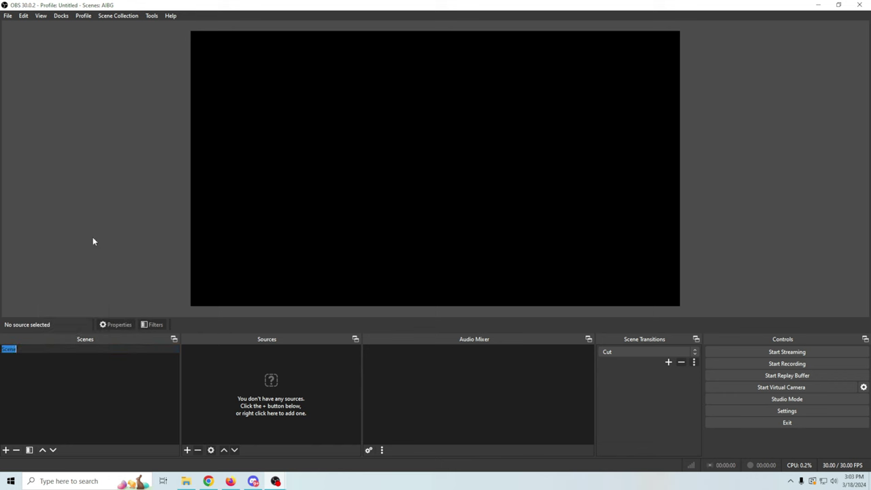
type("Starting soon")
key("Return")
Add a new media source named "Starting soon scene" to the Starting soon scene.
left_click(187, 450)
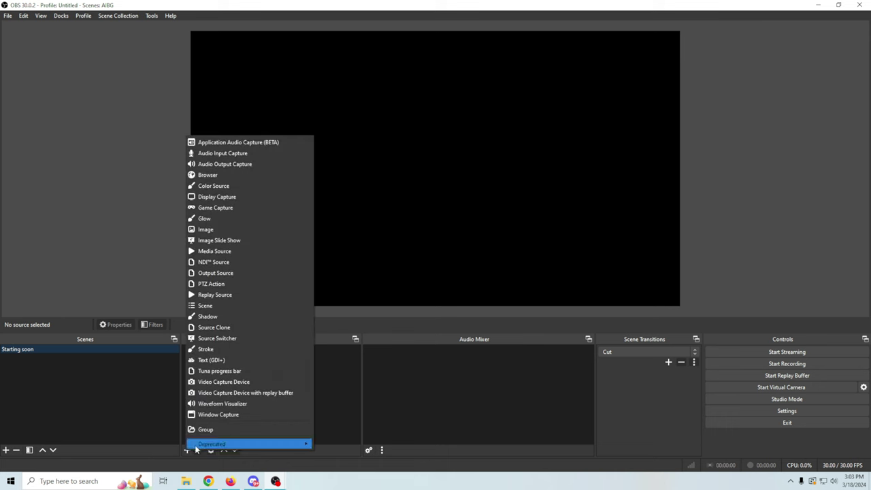
left_click(259, 253)
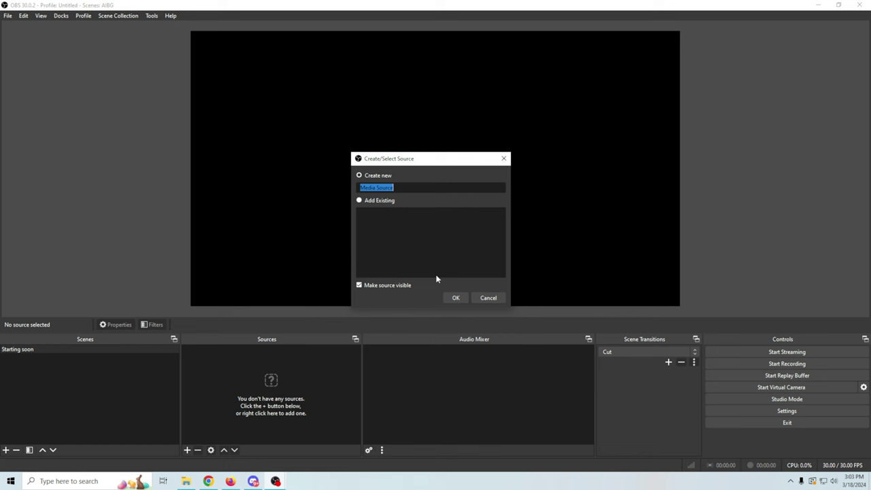
type("Starting soon scene")
key("Return")
Set the media source's local file to the "Starting soon" video in the AI Overlay Canva folder.
left_click(562, 251)
left_click_drag(420, 302, 419, 241)
left_click(327, 372)
left_click(506, 250)
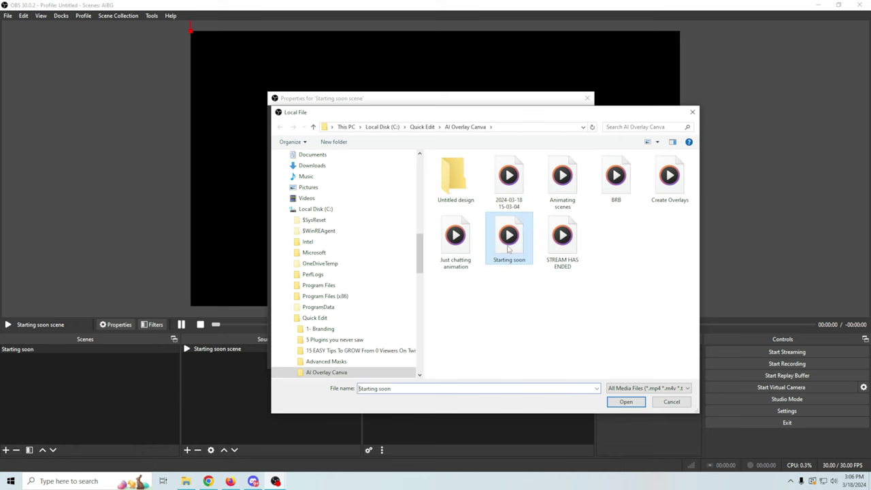
left_click(623, 401)
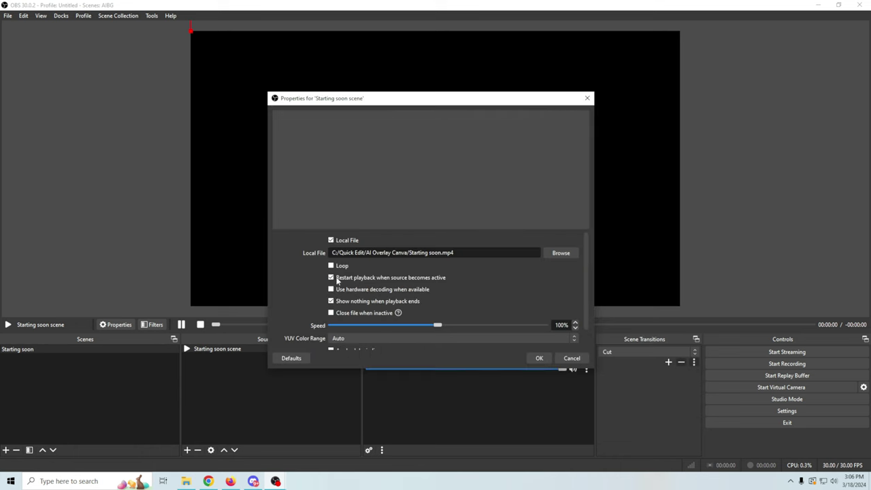
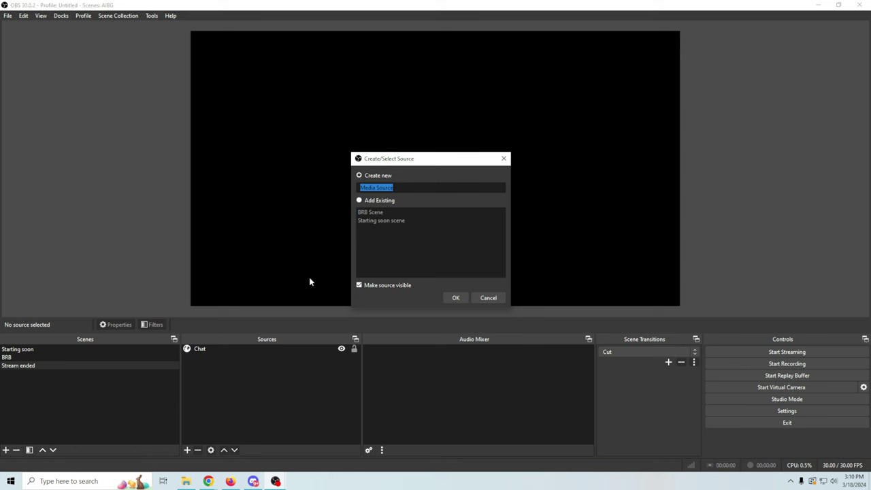
Create the media source "Stream ended scene" in the Stream ended scene, using the STREAM HAS ENDED video as its local file.
type("Stream ended scene")
key("Return")
left_click(561, 254)
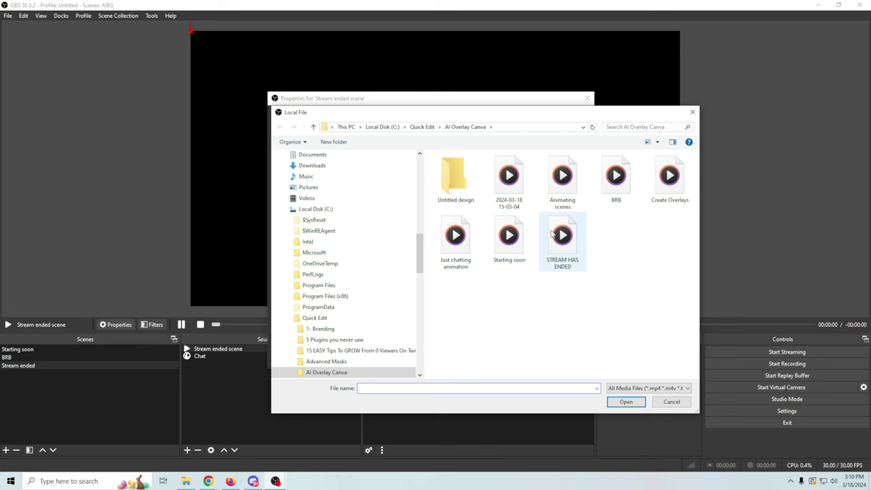
left_click(563, 244)
left_click(625, 402)
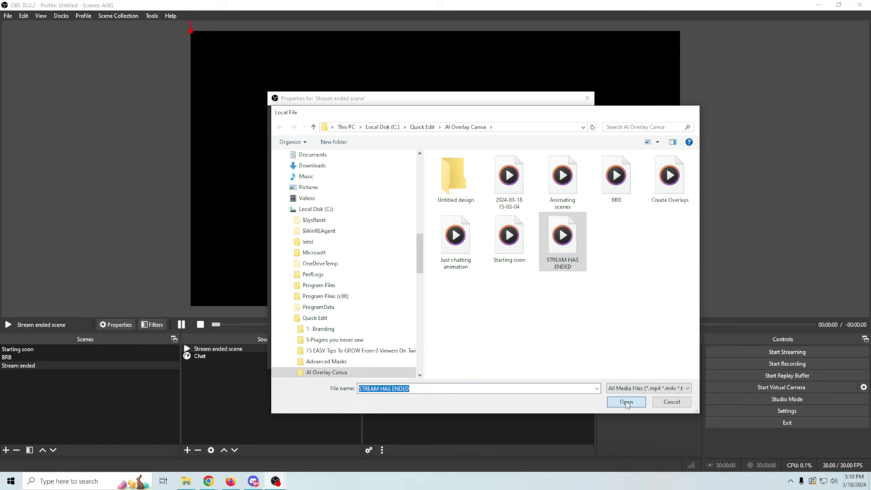
left_click(539, 358)
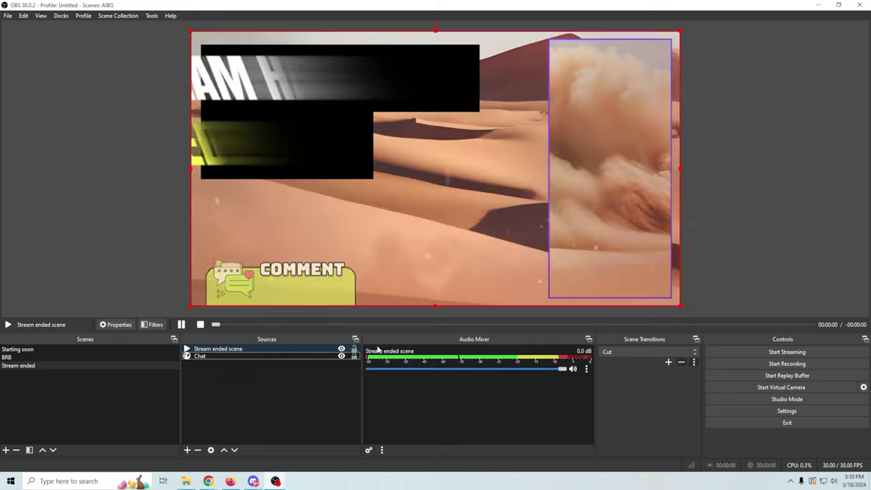
Place the Stream ended scene source beneath the Chat source, and check the chat's position over the video.
left_click_drag(288, 349, 287, 376)
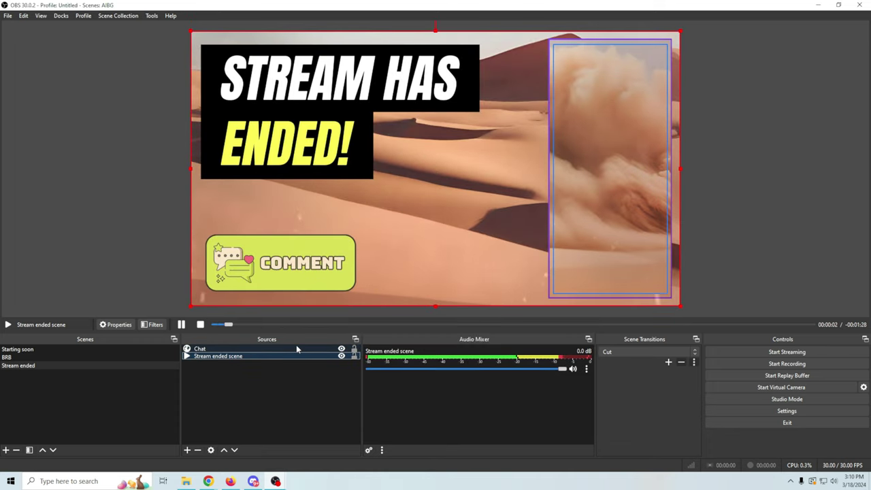
left_click(296, 347)
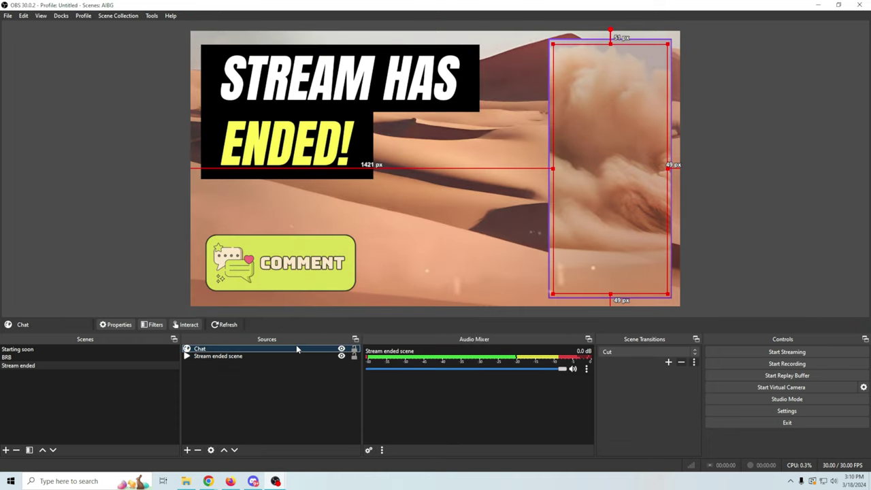
left_click(116, 199)
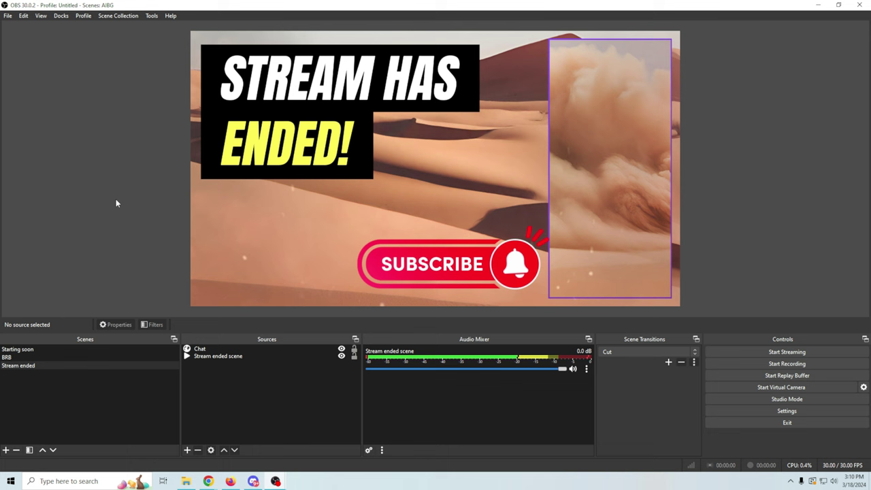
Add a new scene named "Game".
left_click(50, 347)
left_click(48, 357)
left_click(46, 365)
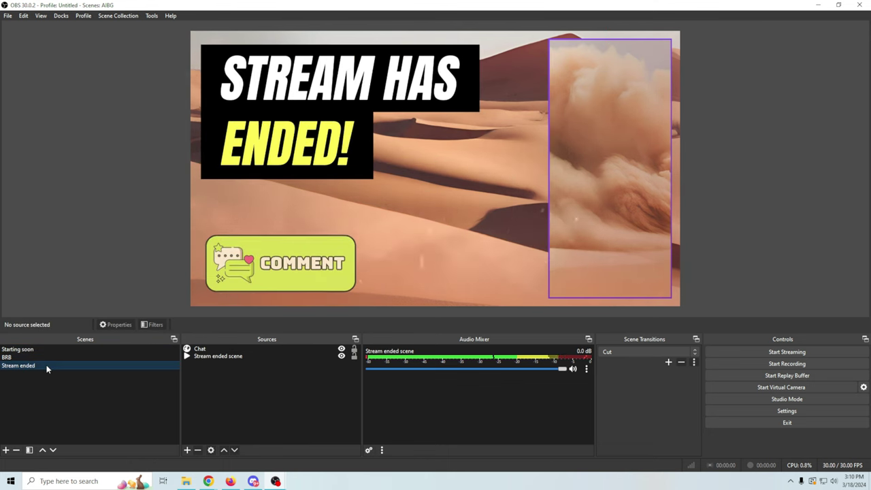
left_click(5, 450)
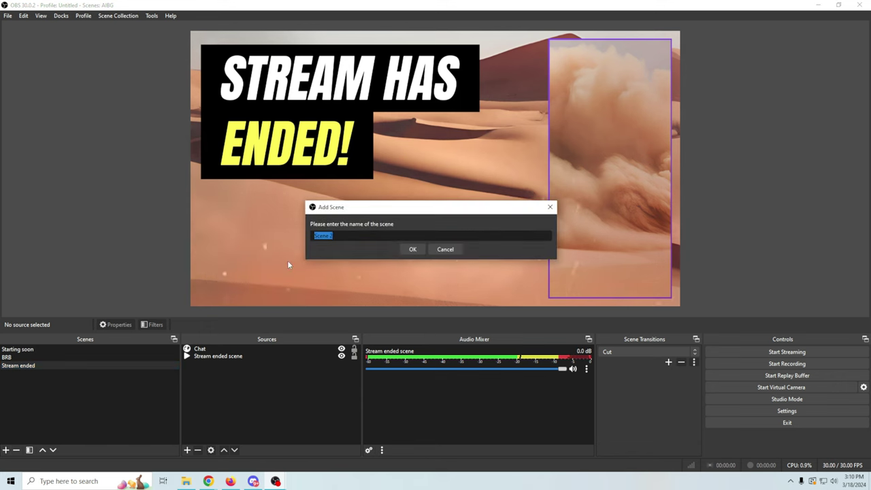
type("Game")
left_click(412, 249)
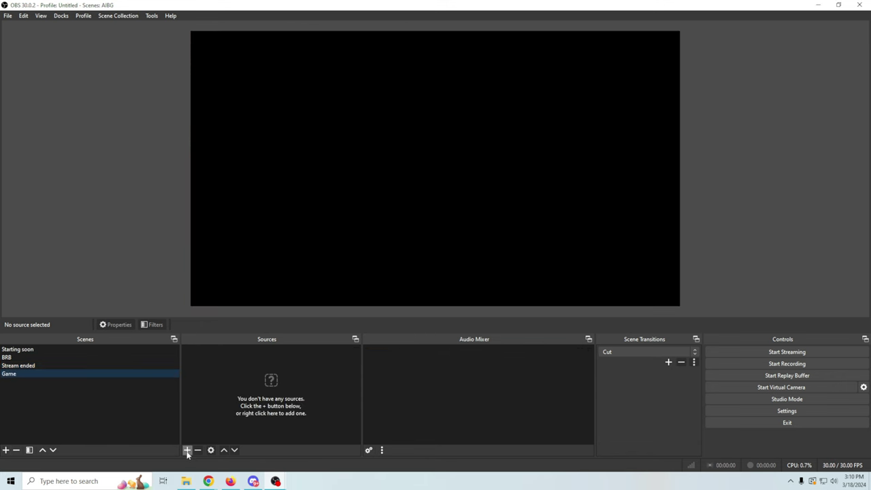
Add a new image source named "Game BG" to the Game scene.
left_click(187, 450)
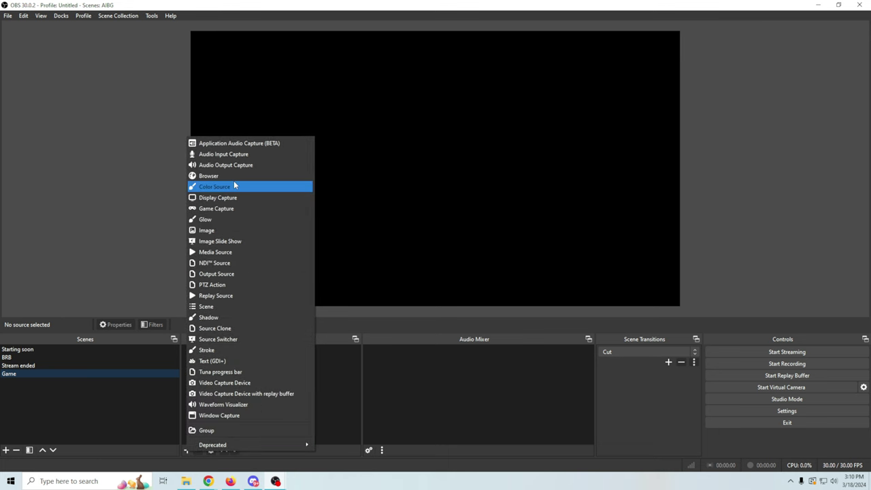
left_click(230, 232)
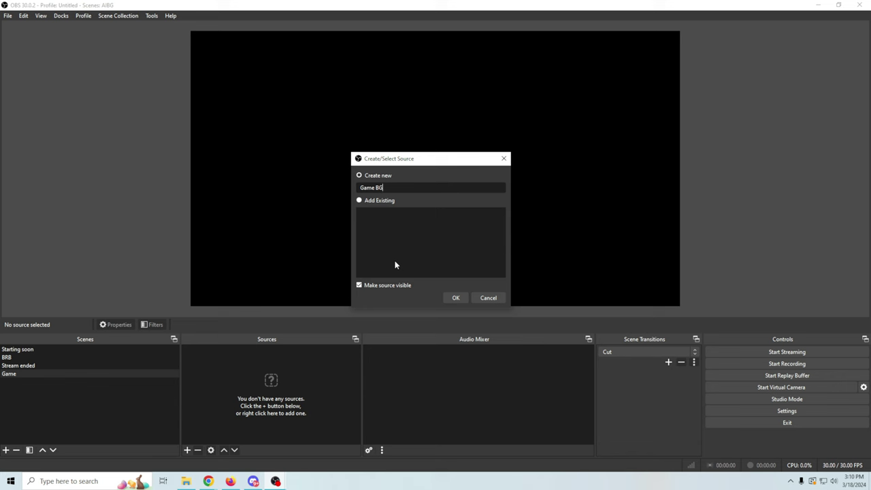
left_click(453, 300)
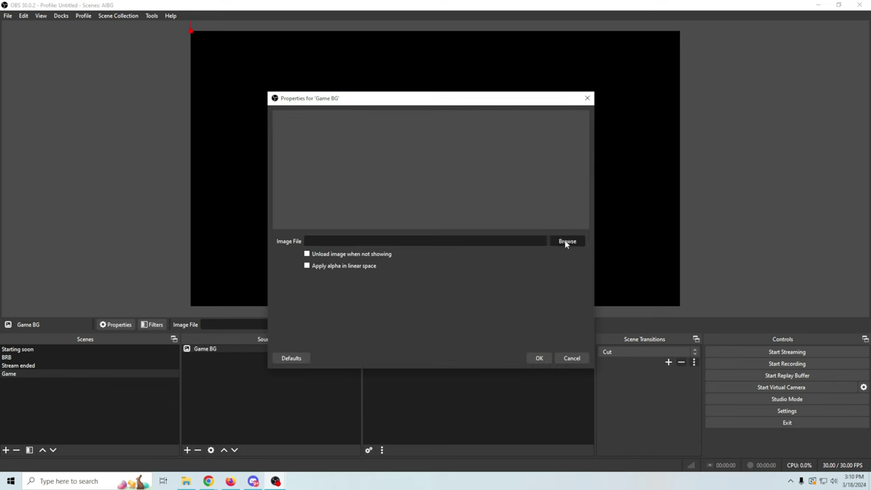
Load the "game" image from the Untitled design folder as the Game BG image file.
left_click(565, 244)
double_click(455, 172)
left_click(564, 170)
left_click(626, 402)
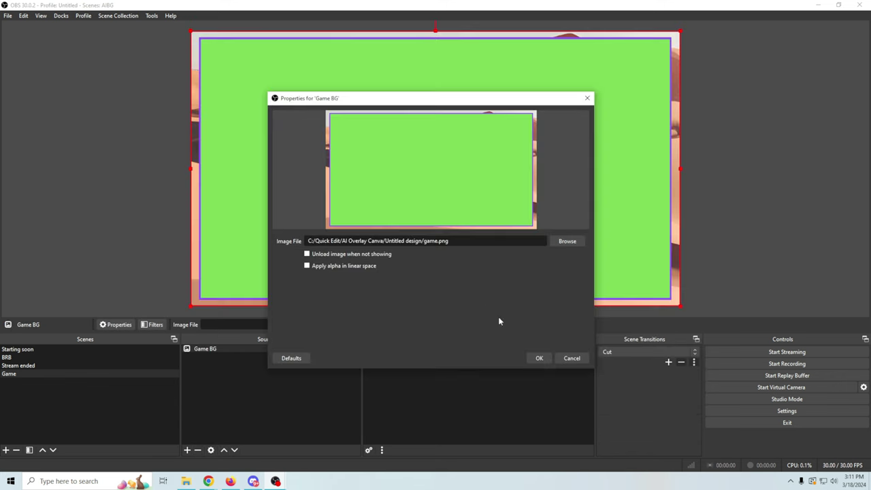
Set the Game BG image file to "game edit" in the Untitled design folder and accept the source properties.
left_click(566, 241)
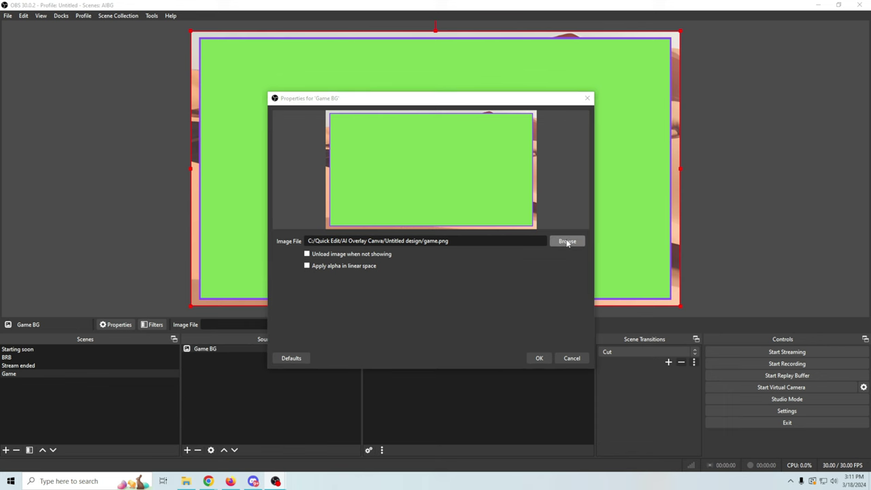
left_click(507, 178)
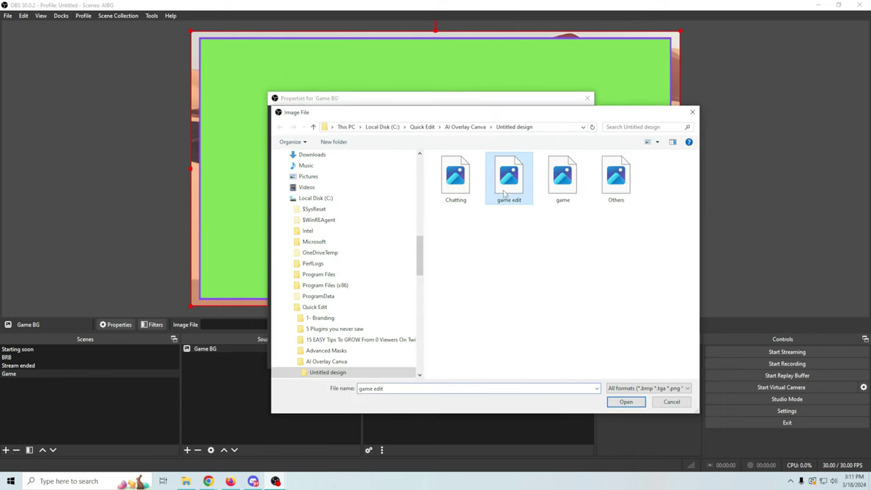
left_click(626, 401)
left_click(537, 356)
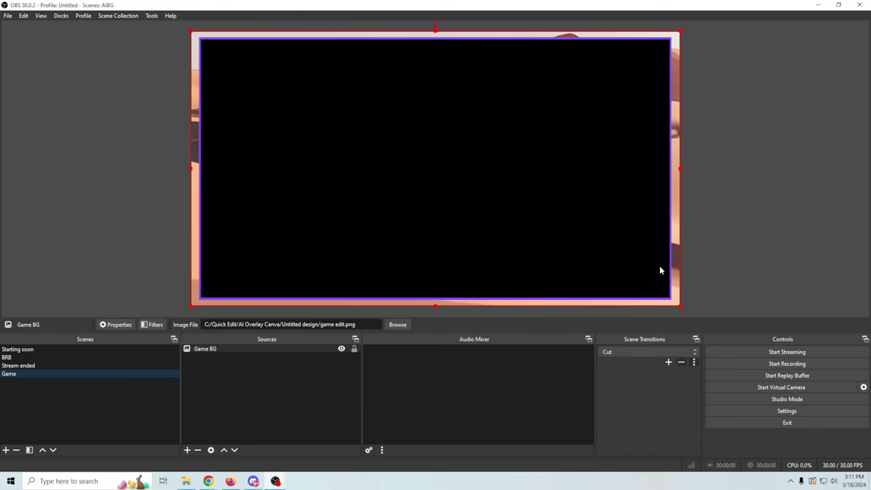
Duplicate the Stream ended scene as "Talking" and move the new scene to the start of the scene list.
left_click(6, 450)
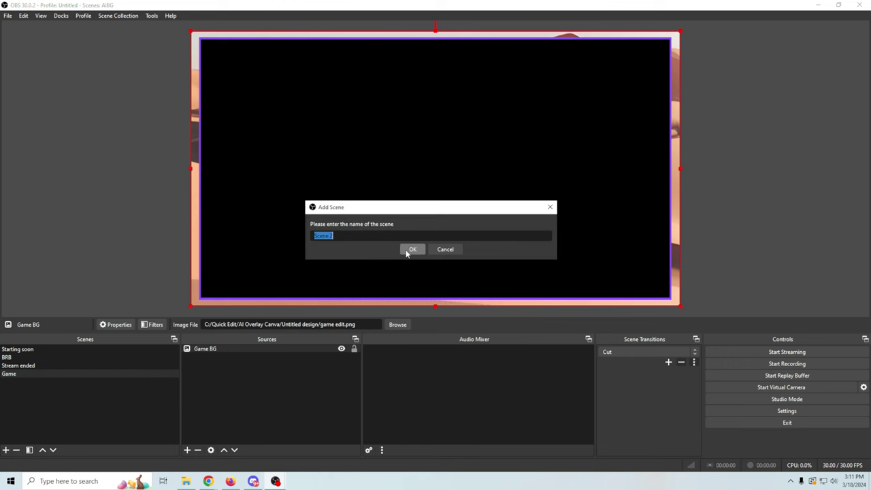
key("Escape")
left_click(42, 365)
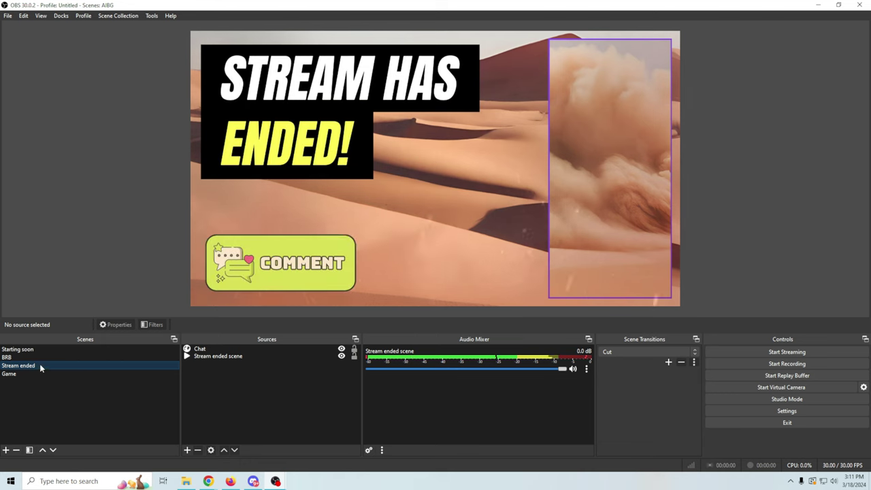
right_click(40, 366)
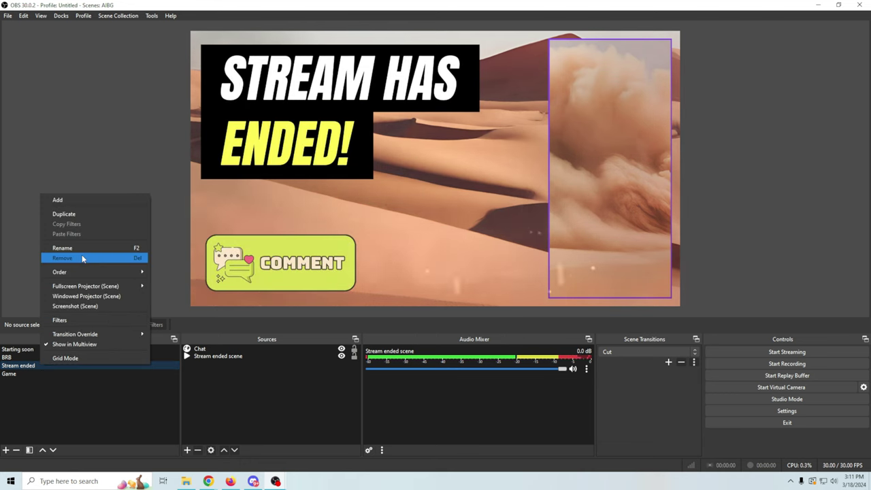
left_click(57, 200)
type("Ta")
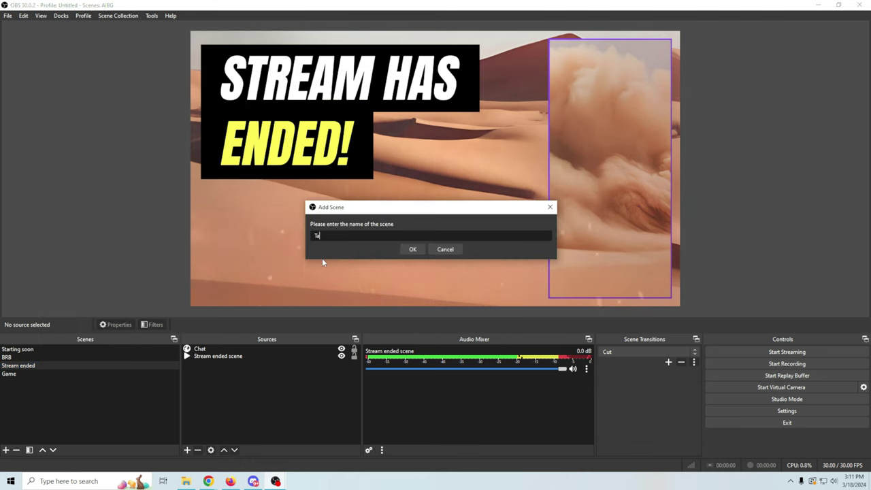
type("lking")
left_click(412, 249)
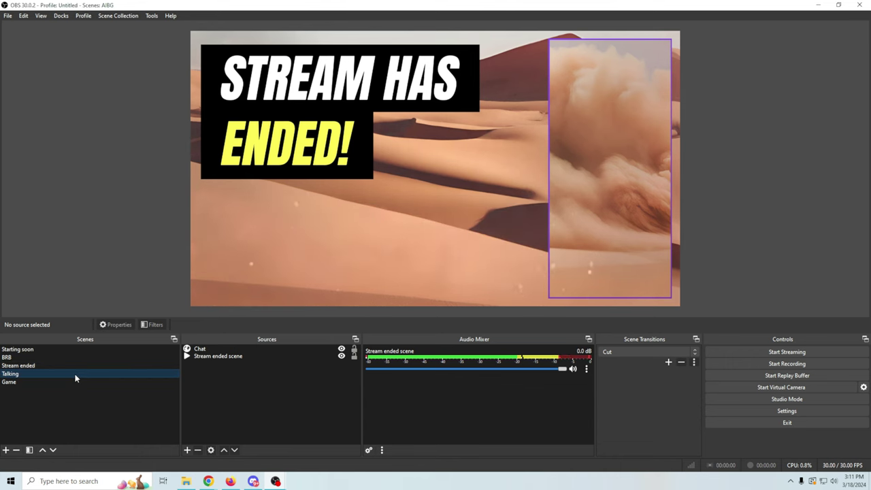
left_click_drag(75, 375, 77, 348)
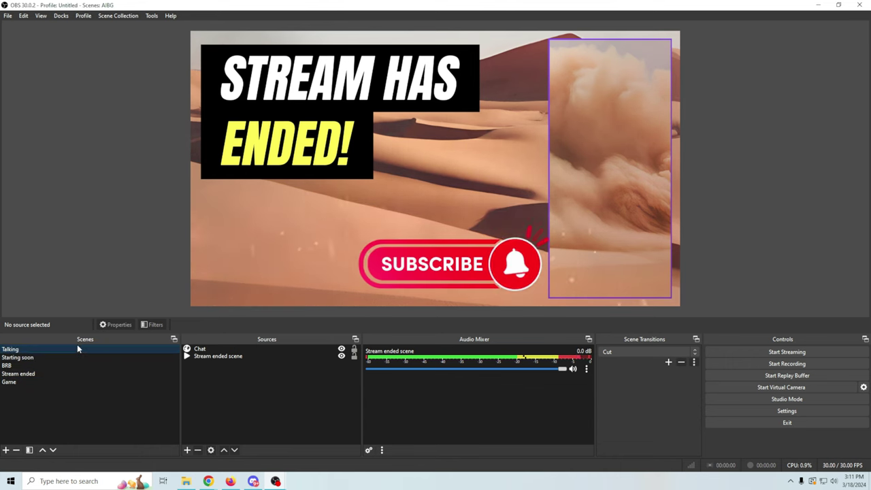
Remove the Stream ended scene media source from the Talking scene.
left_click(224, 358)
right_click(223, 358)
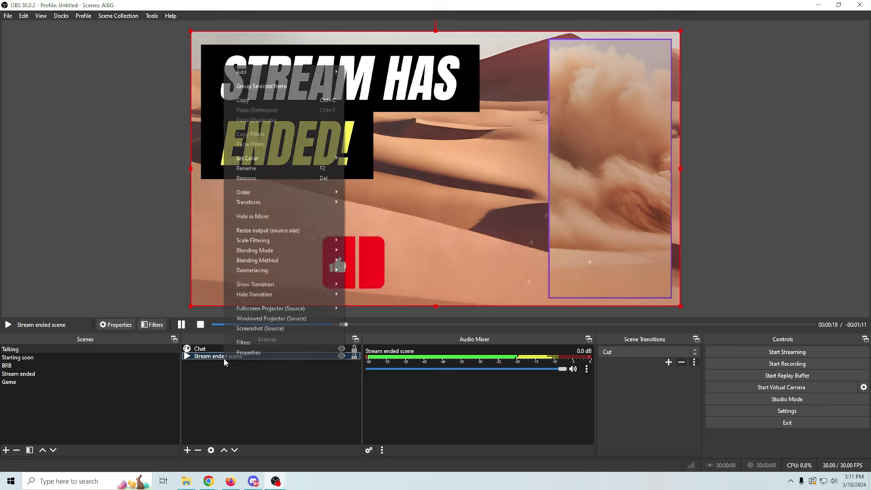
left_click(265, 178)
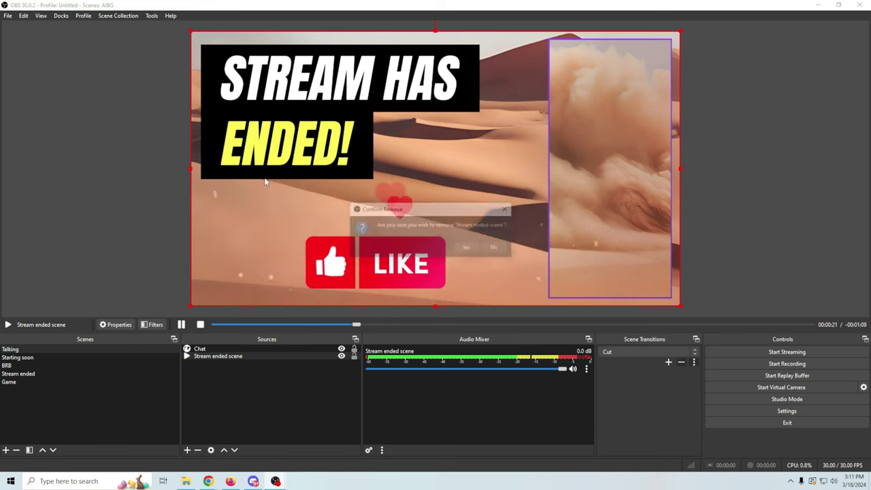
left_click(467, 248)
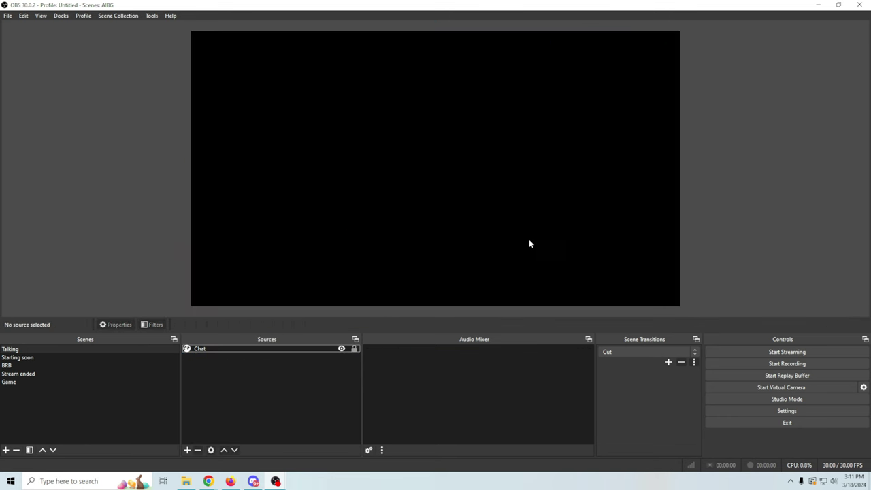
Add a new media source named "Talking scene" to the Talking scene.
left_click(214, 347)
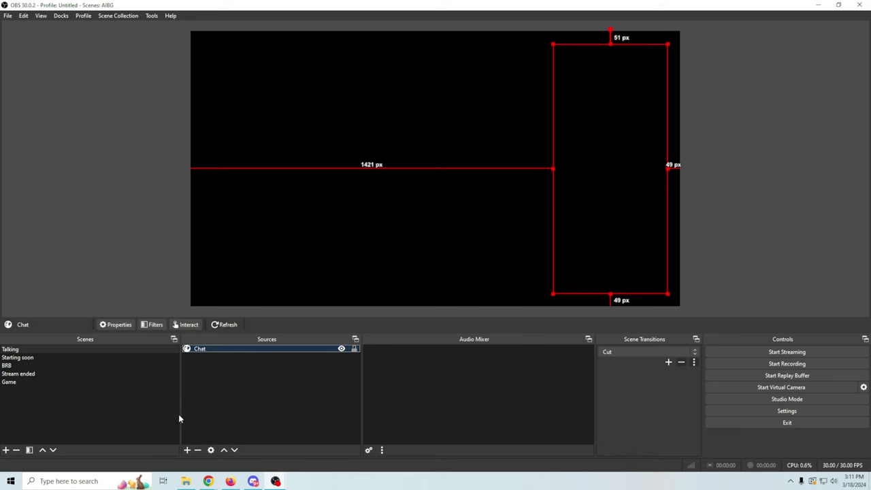
left_click(186, 450)
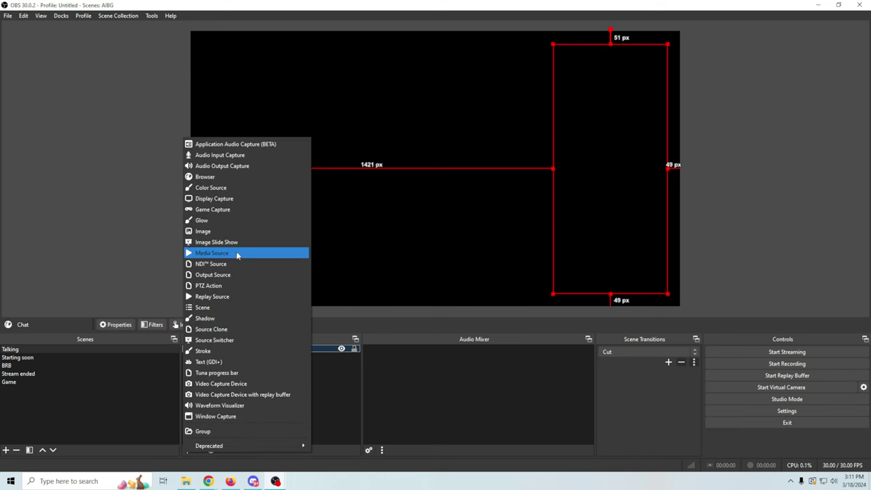
left_click(237, 254)
type("Talking scene")
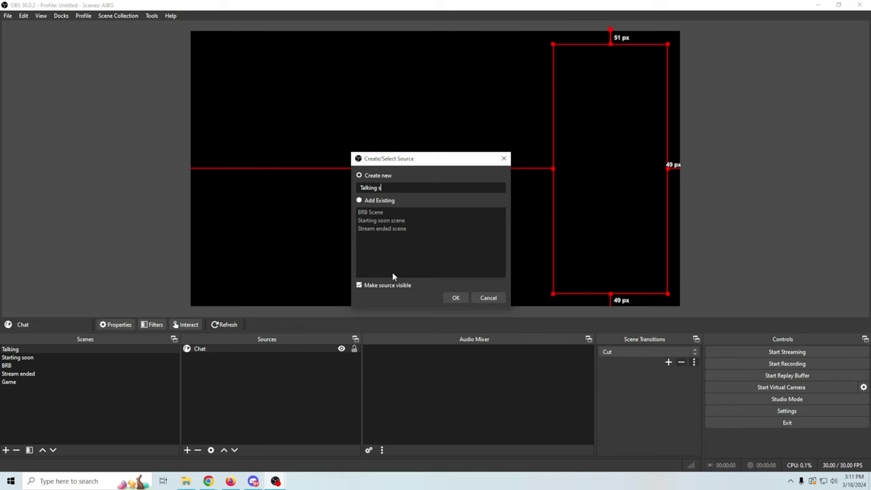
key("Return")
Set the media source's local file to "Just chatting animation" in the AI Overlay Canva folder and place the source beneath Chat.
left_click(560, 259)
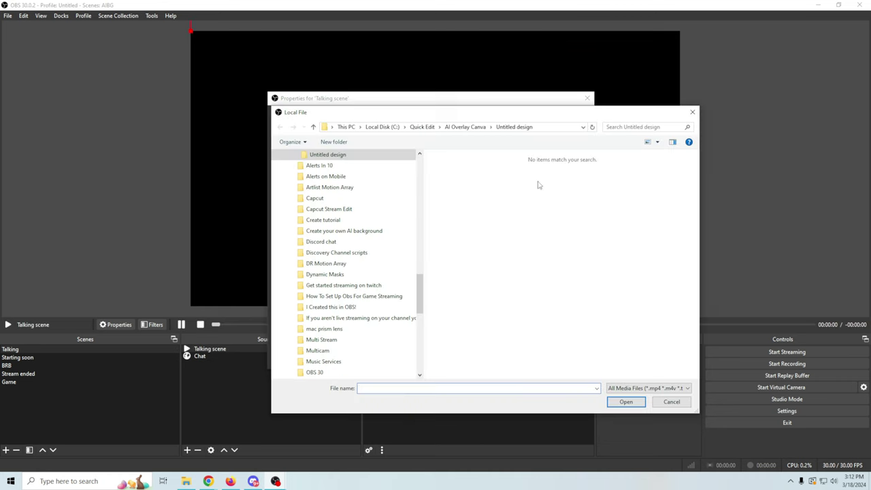
left_click_drag(517, 222, 540, 255)
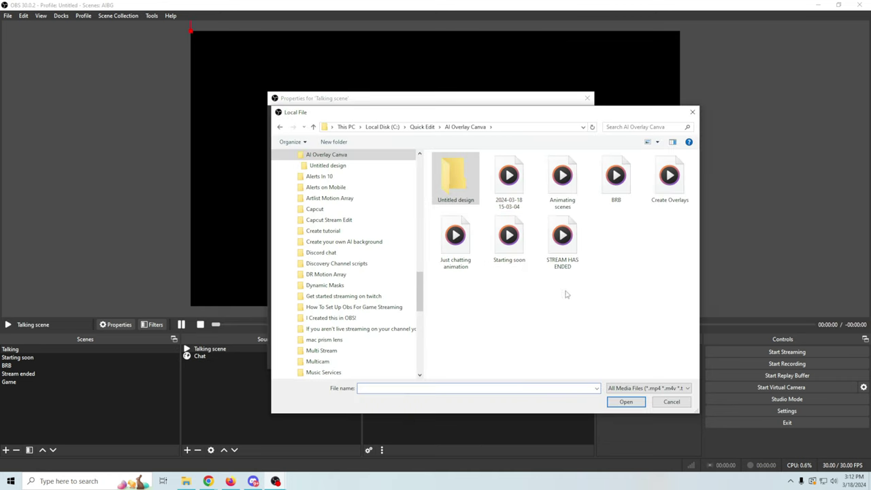
left_click(448, 240)
left_click(624, 402)
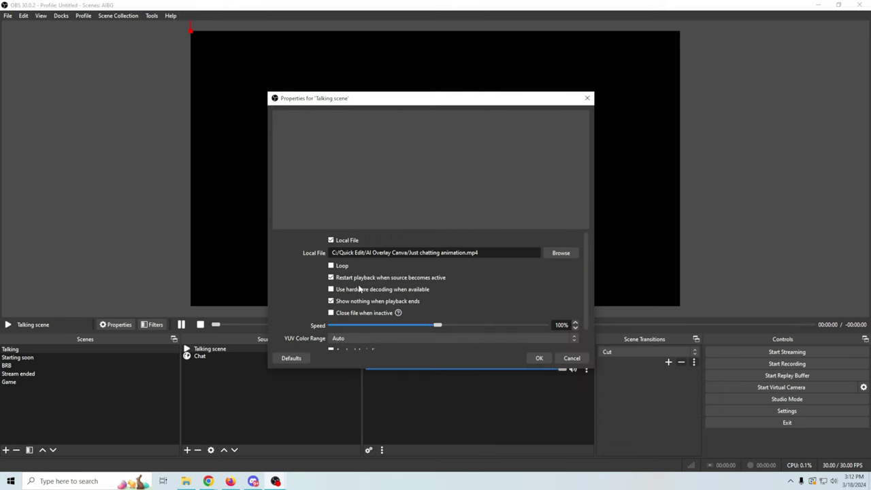
left_click(539, 357)
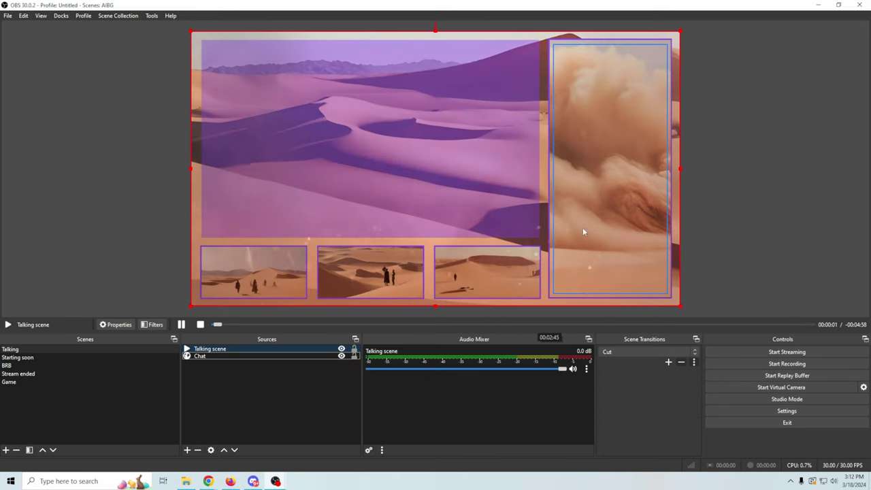
left_click_drag(315, 349, 307, 385)
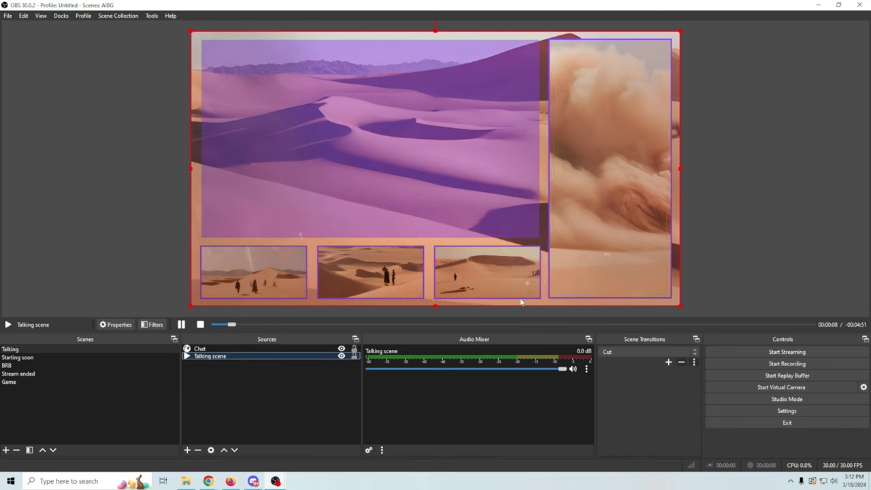
Add a video capture device source named "Camera" above Chat, using the Cam Link Pro HDMI-1 / Multiview device.
left_click(305, 348)
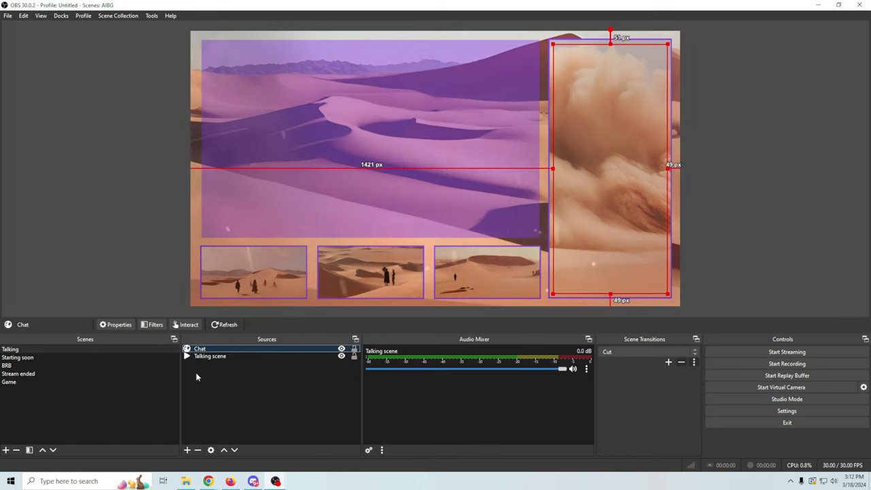
left_click(186, 449)
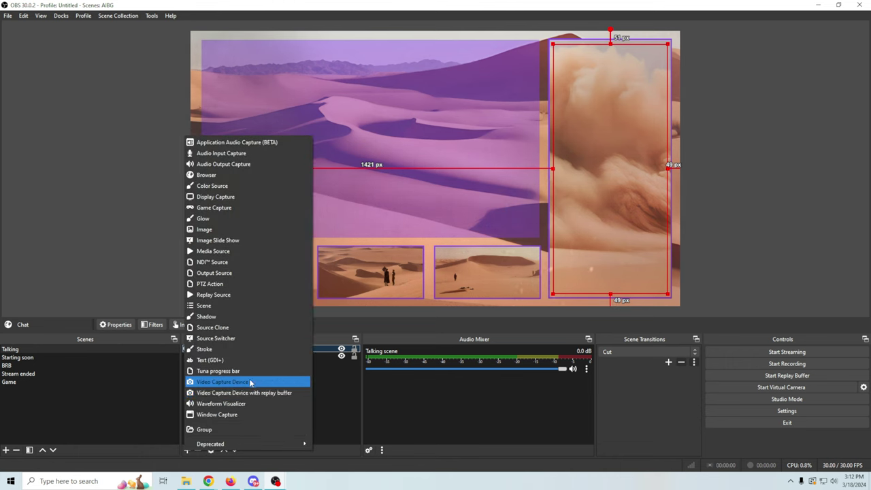
left_click(249, 382)
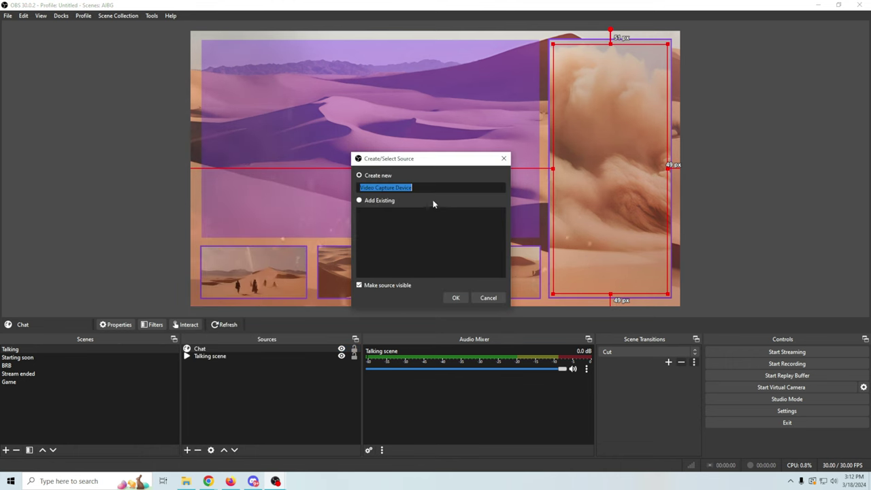
type("Came")
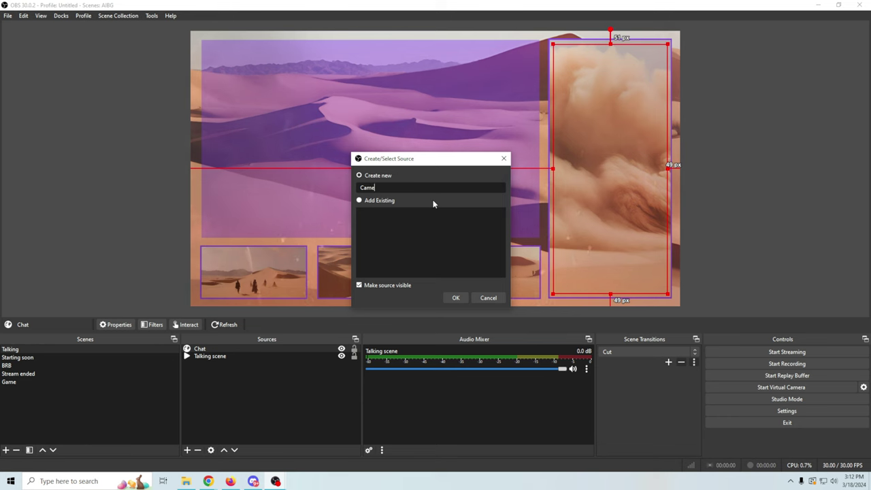
type("ra")
key("Return")
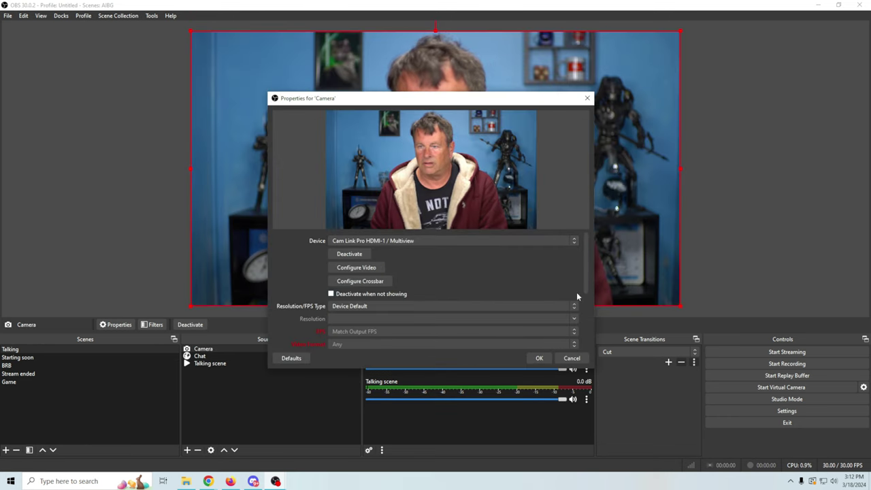
scroll(588, 280, "down", 5)
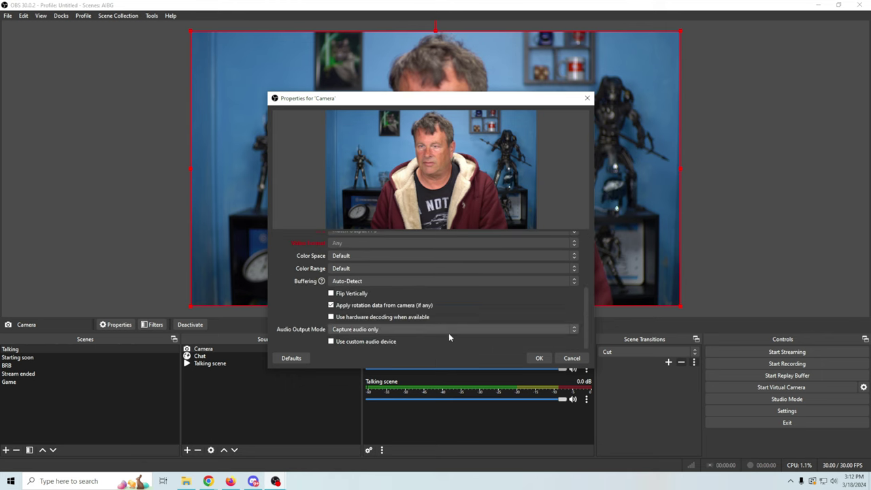
left_click(538, 358)
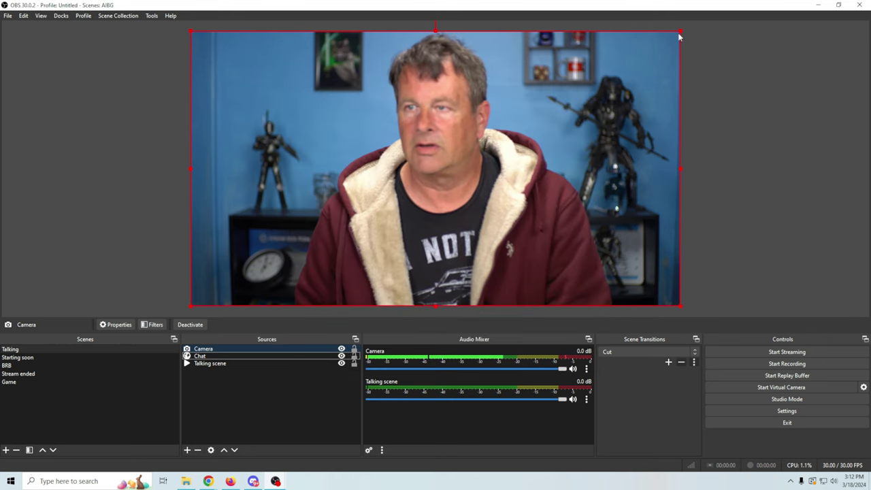
Scale the Camera source down and fit it over the large purple frame beside the chat area in the Talking scene.
left_click_drag(679, 32, 495, 158)
left_click_drag(428, 195, 442, 100)
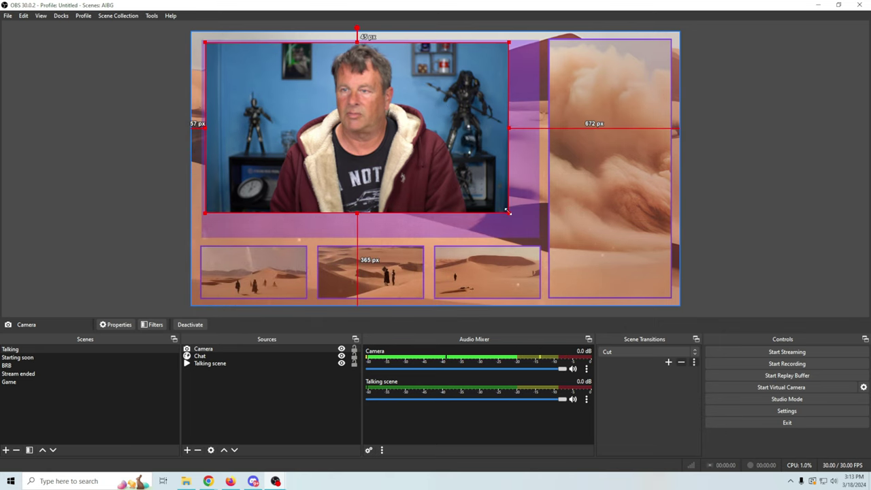
left_click_drag(507, 211, 541, 233)
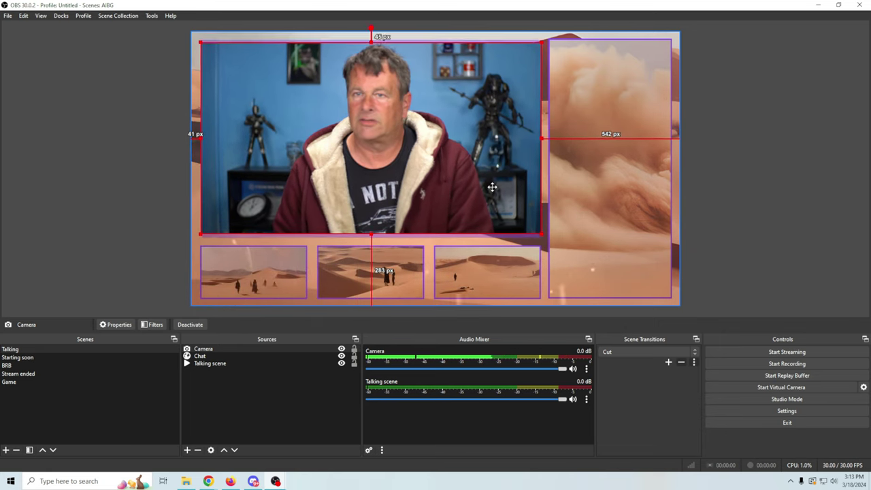
Nudge the Camera source 5 px left and 1 px down, and trim its two vertical edges inside the purple frame.
key("Left")
key("Left")
key("Left")
key("Left")
key("Left")
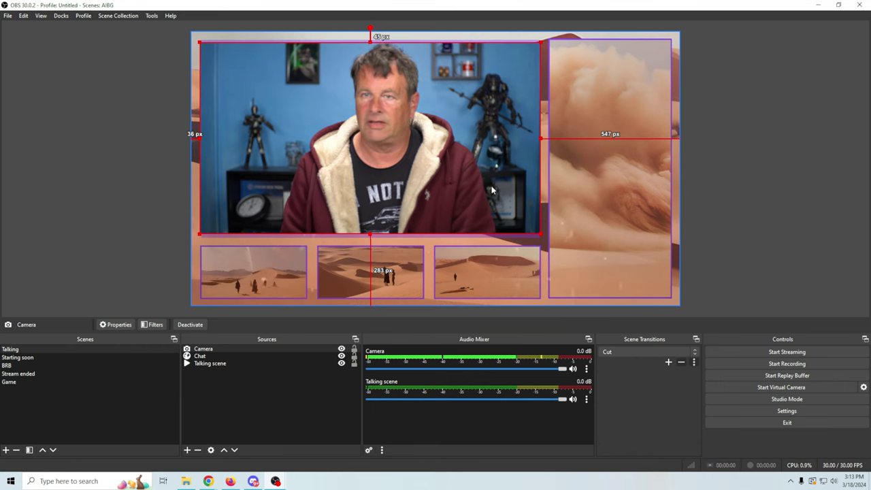
key("Down")
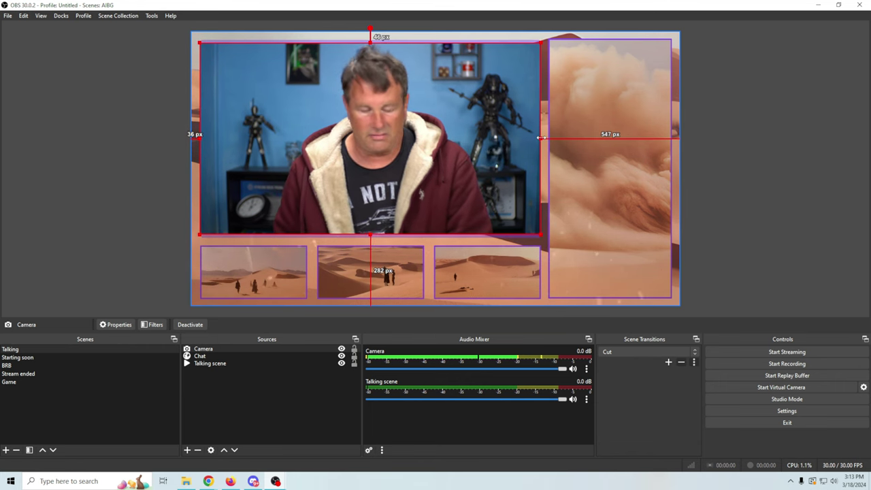
left_click_drag(540, 138, 537, 137)
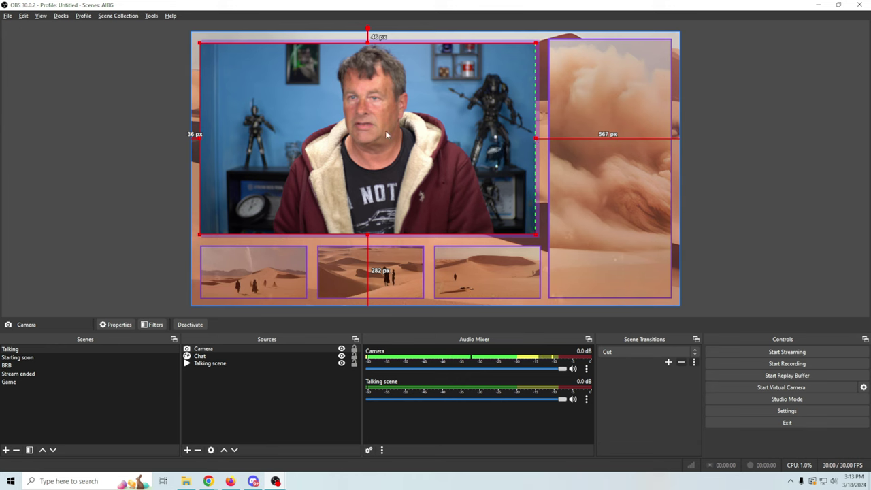
left_click_drag(199, 136, 204, 136)
left_click(140, 157)
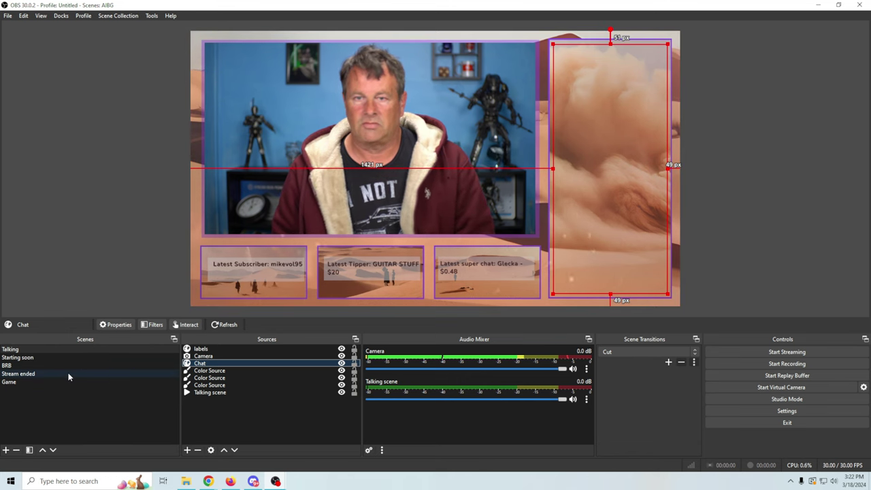
Add a new color source to the Game scene, keeping its properties open clear of the preview.
left_click(29, 383)
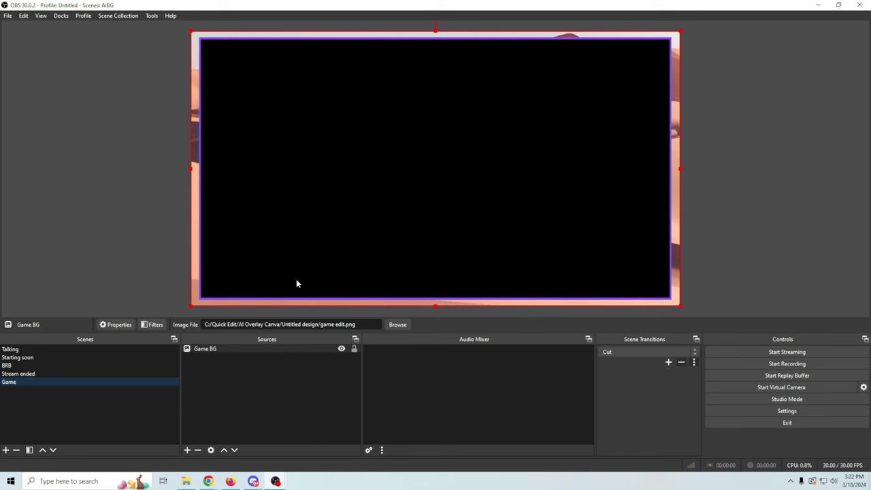
left_click(187, 451)
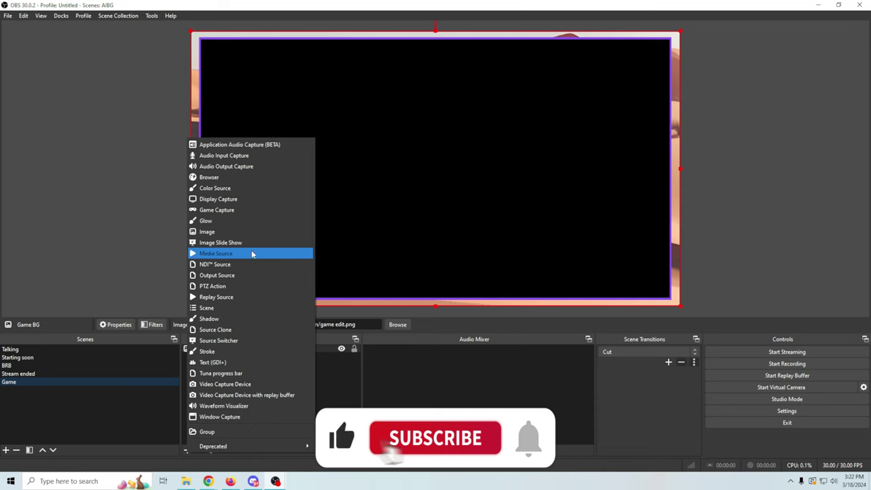
left_click(214, 188)
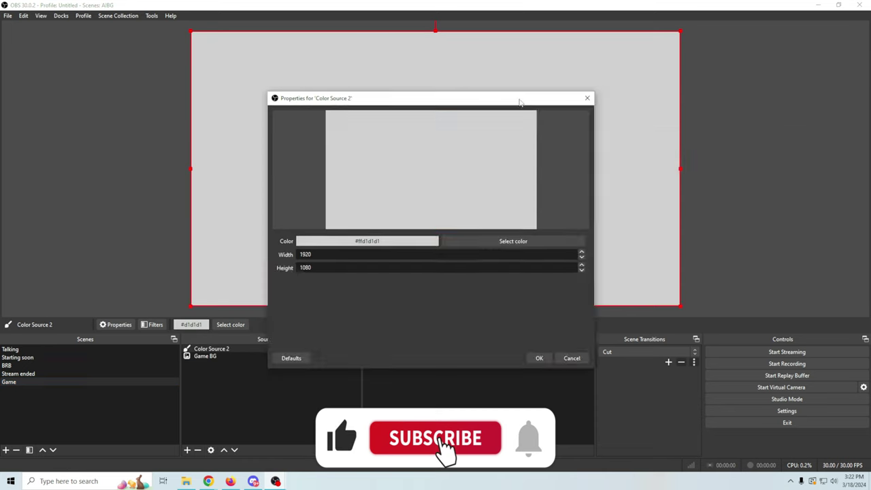
left_click_drag(520, 100, 851, 123)
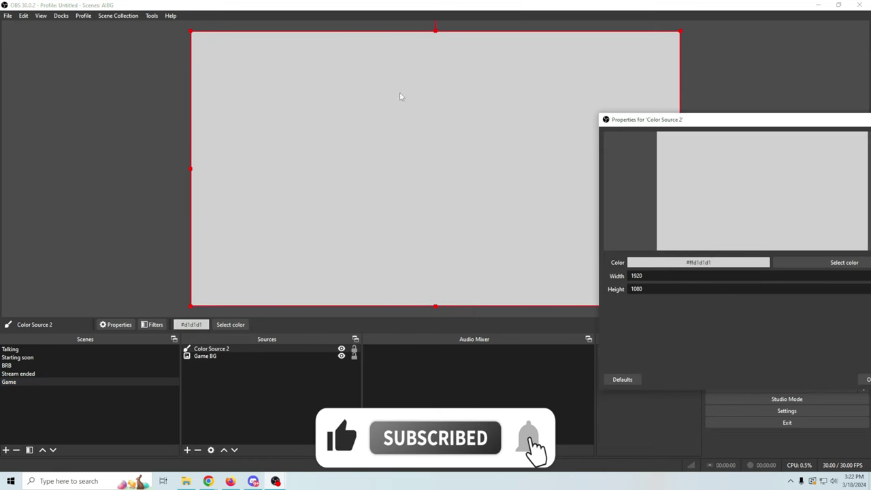
Shrink the color source to expose the game frame's purple border, and set its color to #8c52ff by sampling that border.
left_click_drag(192, 32, 216, 46)
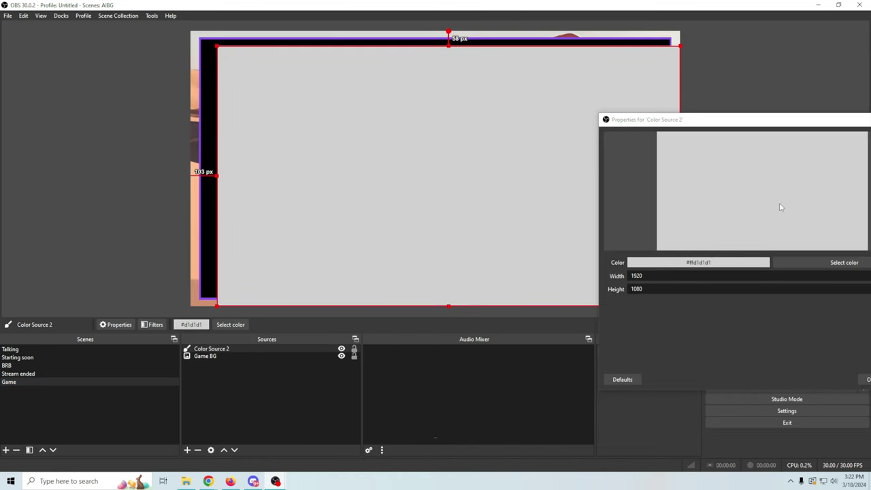
left_click(829, 266)
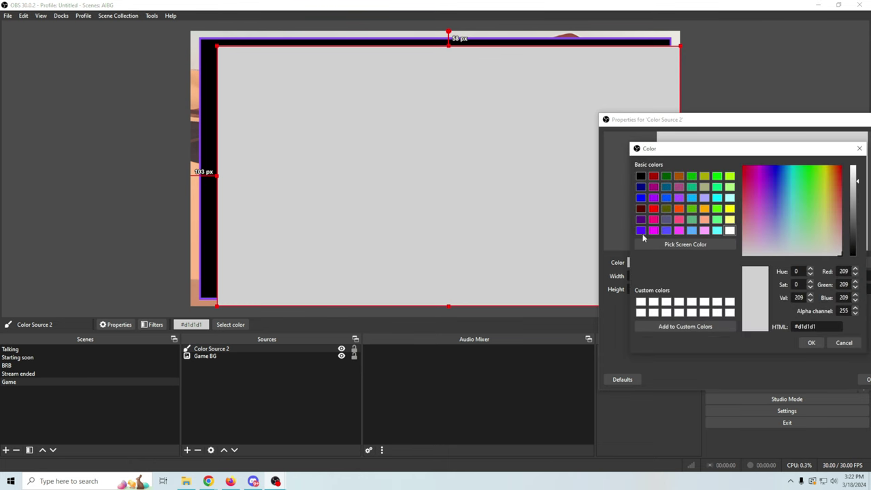
left_click(641, 230)
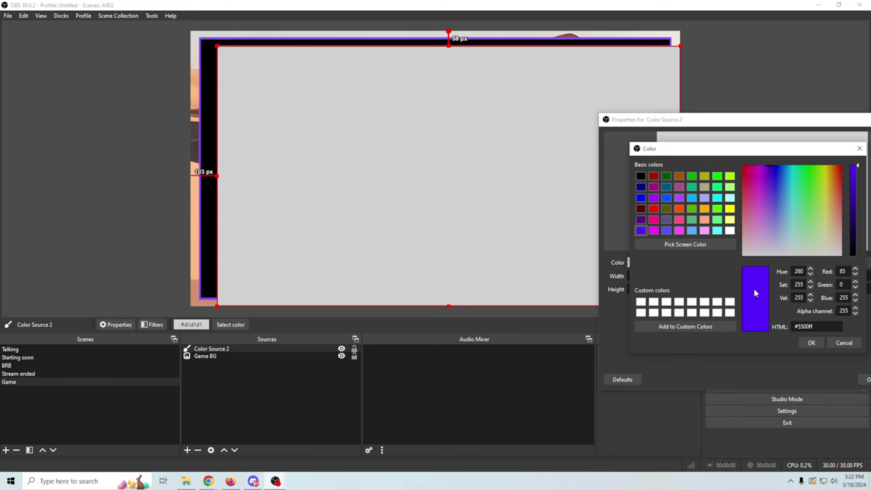
left_click(685, 244)
left_click(200, 195)
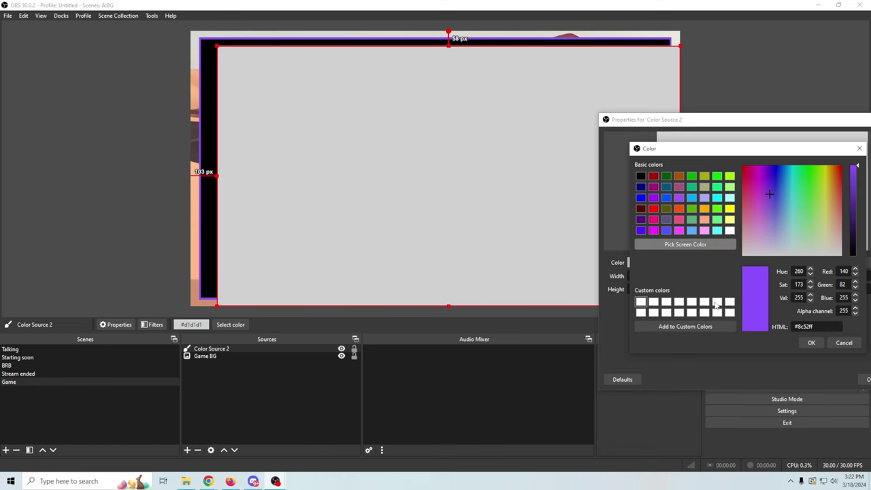
left_click(811, 343)
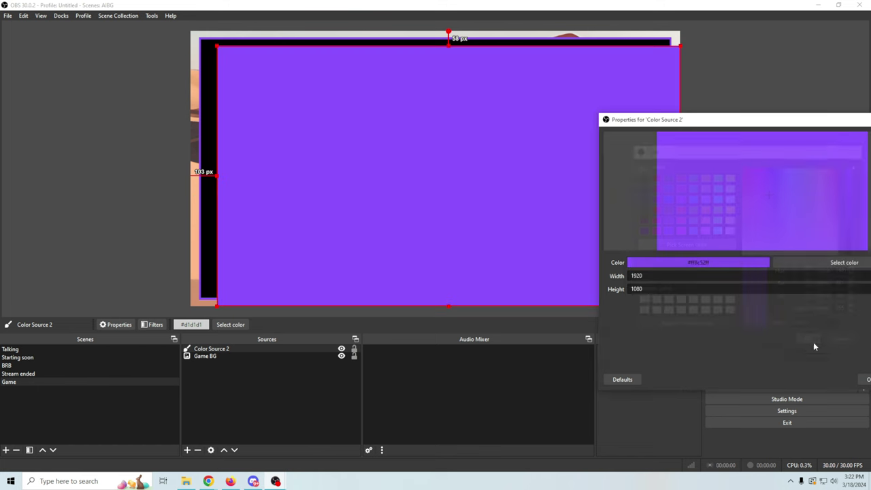
left_click_drag(808, 129, 597, 116)
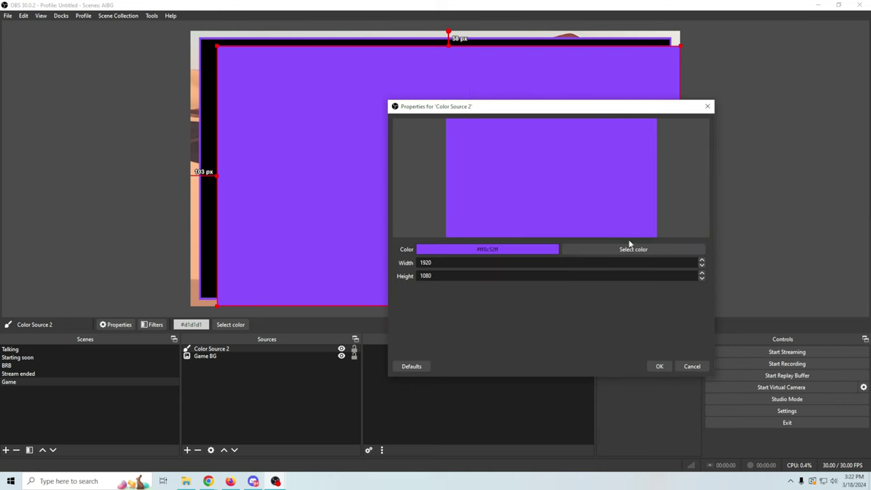
left_click(658, 366)
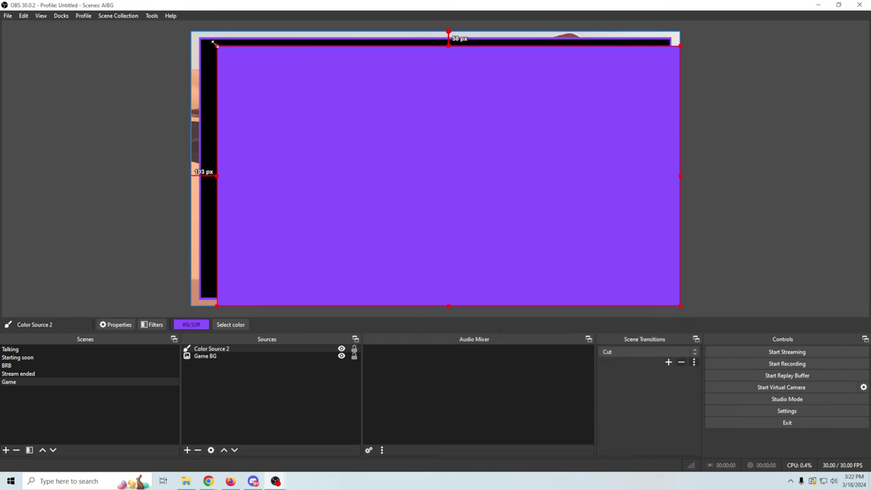
Reduce the purple color source to a small box inside the game frame's lower-right corner, about 82 px and 54 px from the canvas edges.
left_click_drag(213, 42, 583, 262)
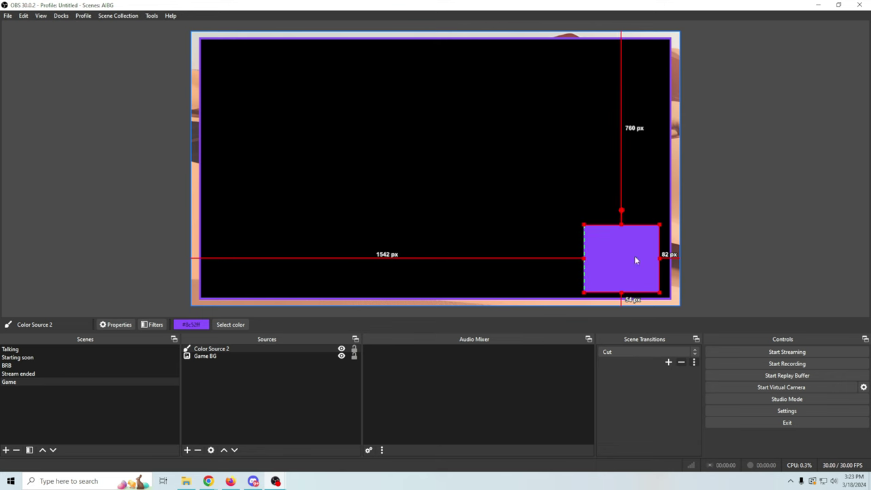
left_click(757, 251)
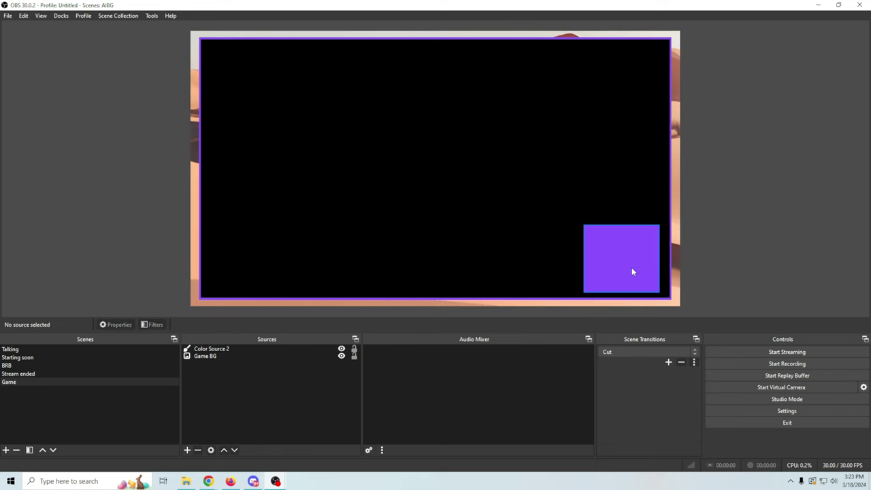
Add the existing Camera video capture device to the Game scene.
left_click(188, 450)
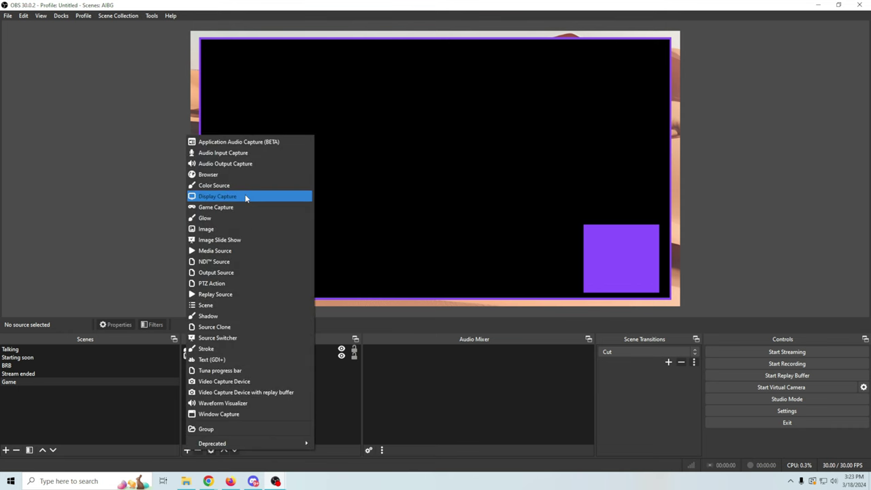
left_click(243, 381)
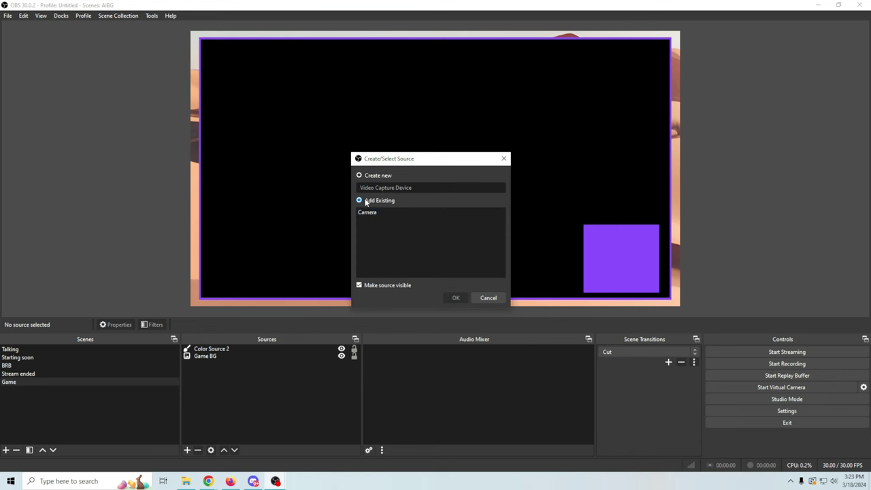
left_click(453, 300)
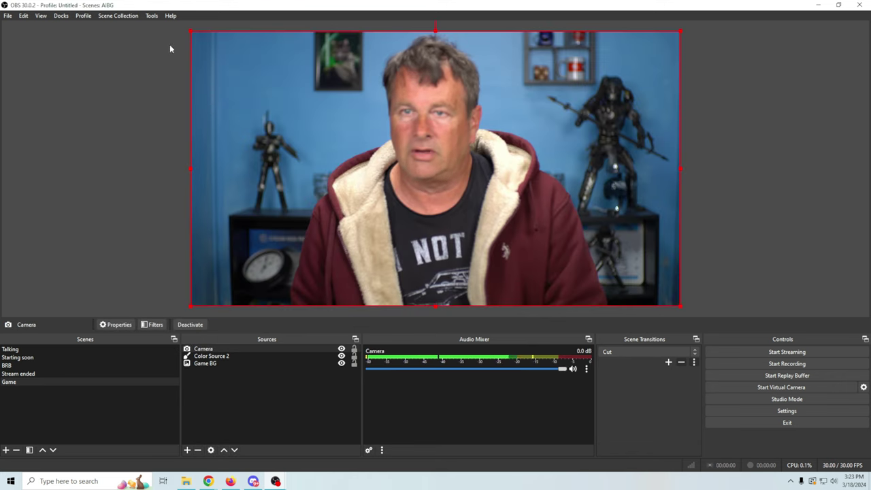
Scale the Camera source down, crop both its sides, and center it on the purple box so a thin border surrounds it.
left_click_drag(191, 32, 533, 279)
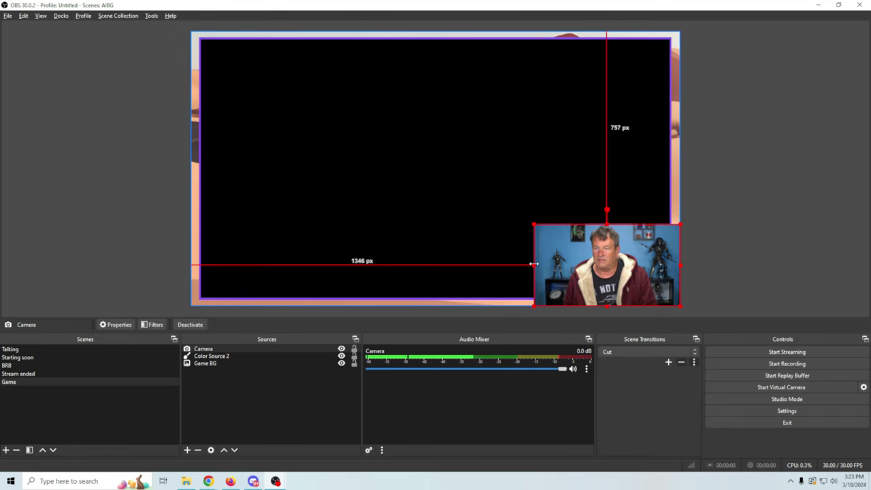
left_click_drag(533, 264, 562, 268)
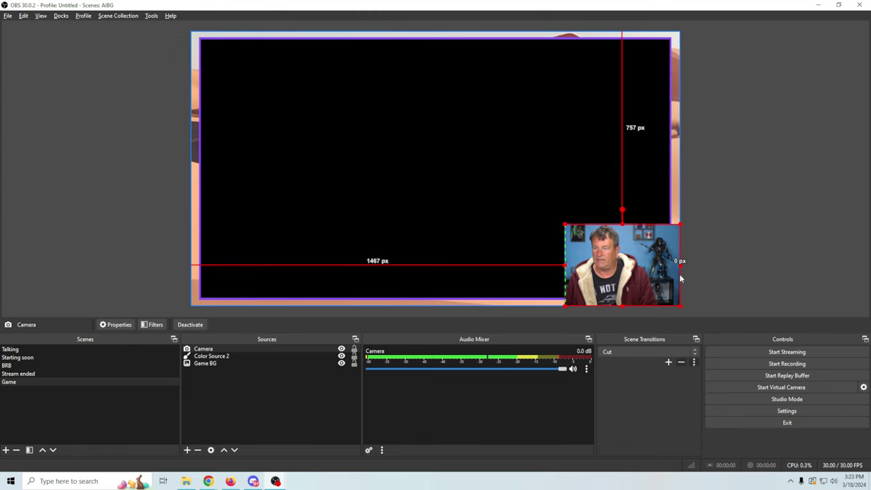
left_click_drag(680, 265, 657, 265)
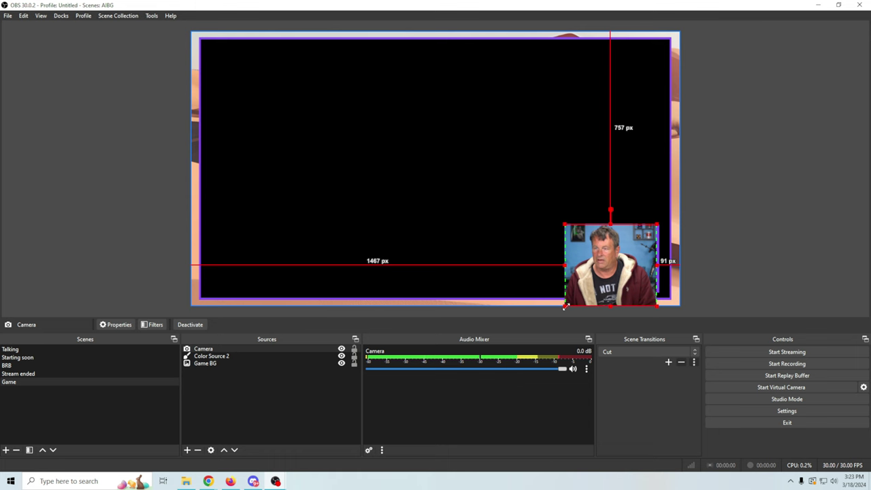
left_click_drag(565, 306, 622, 266)
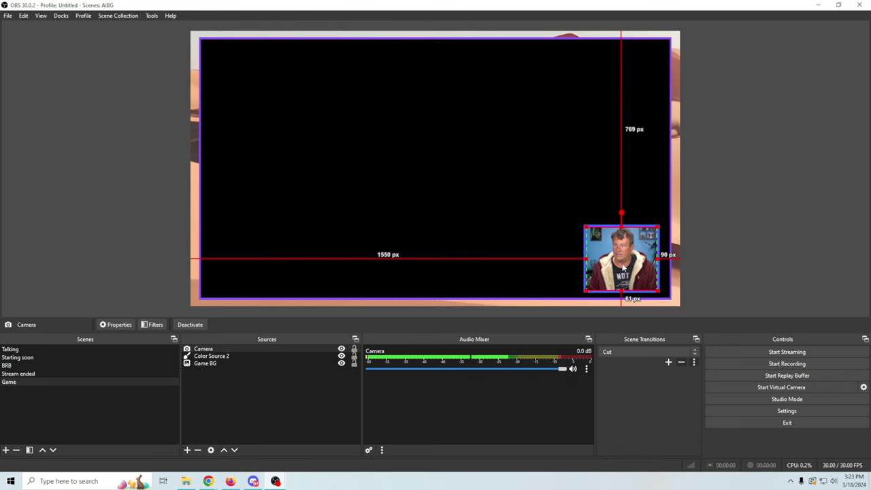
left_click(745, 234)
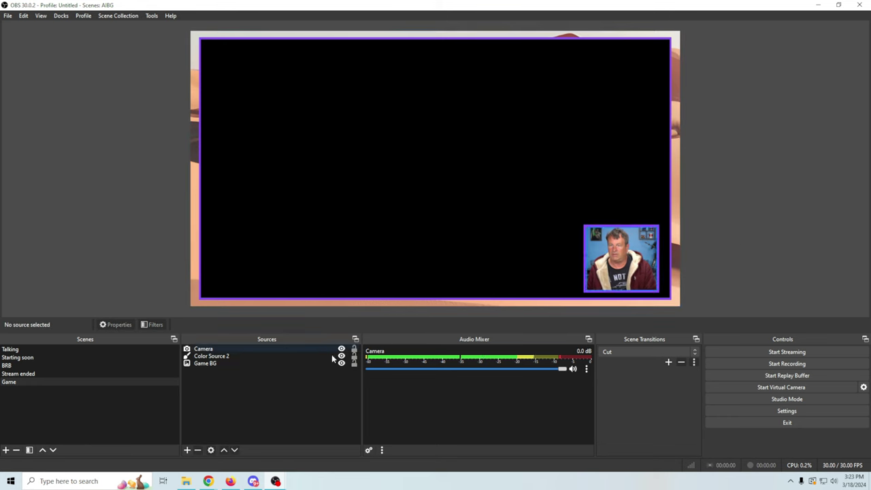
Group the Camera and Color Source 2 sources and reposition the group near the game frame's lower-right corner.
left_click(224, 349)
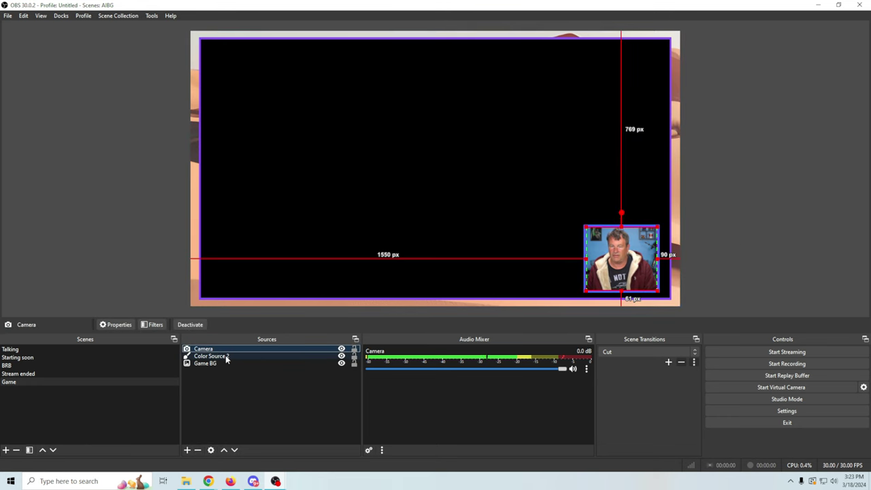
left_click(226, 360, "ctrl")
right_click(226, 358)
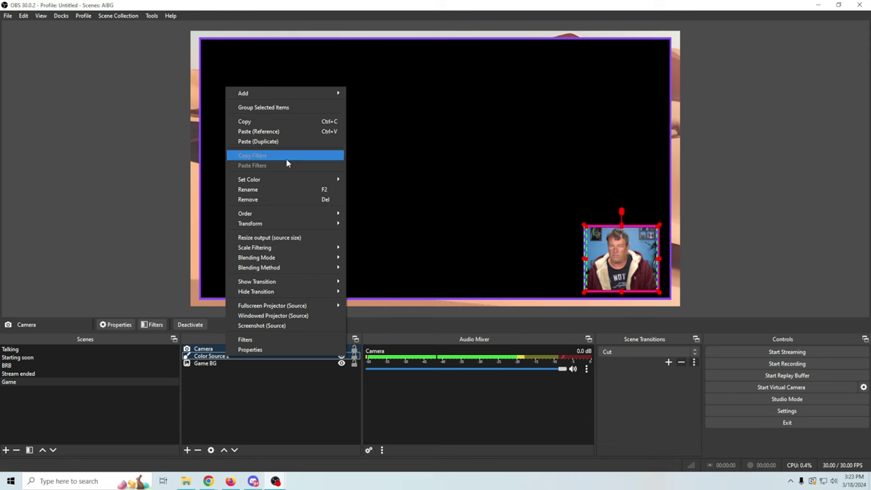
left_click(273, 107)
left_click_drag(514, 286, 632, 281)
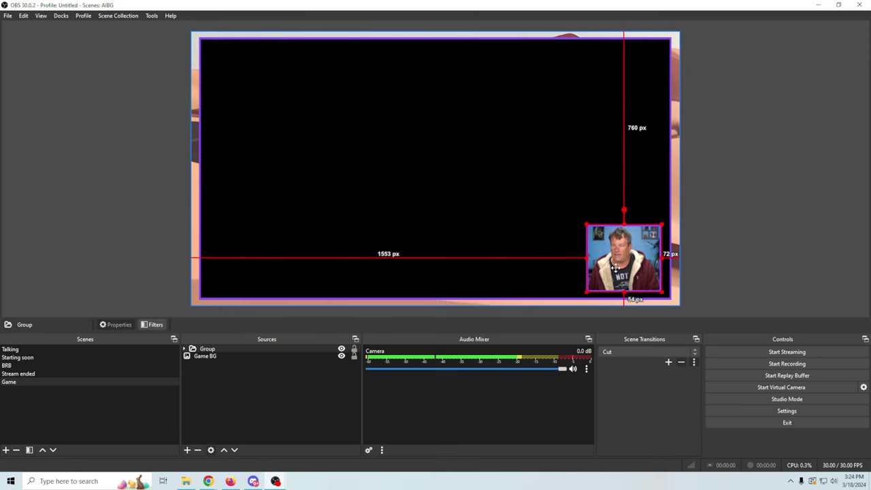
Rename the Game scene as "Game 1".
right_click(47, 381)
left_click(76, 265)
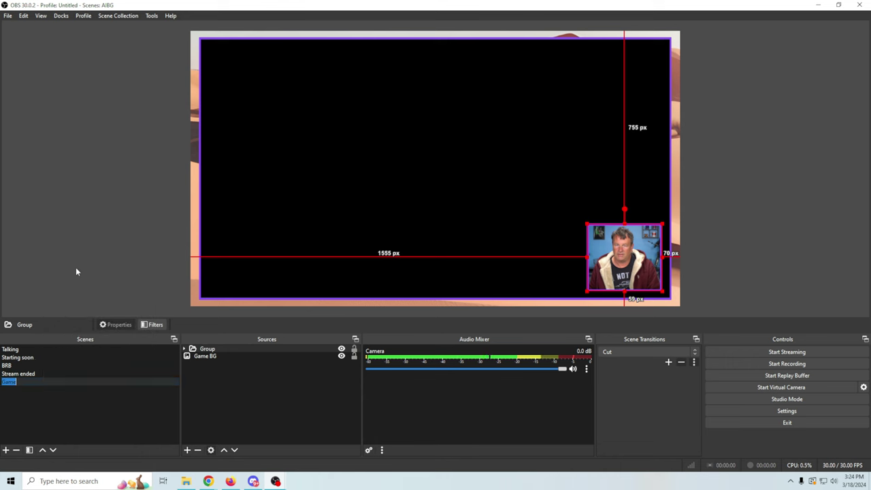
key("Return")
Duplicate the Game 1 scene and name the copy "Game 2".
right_click(24, 383)
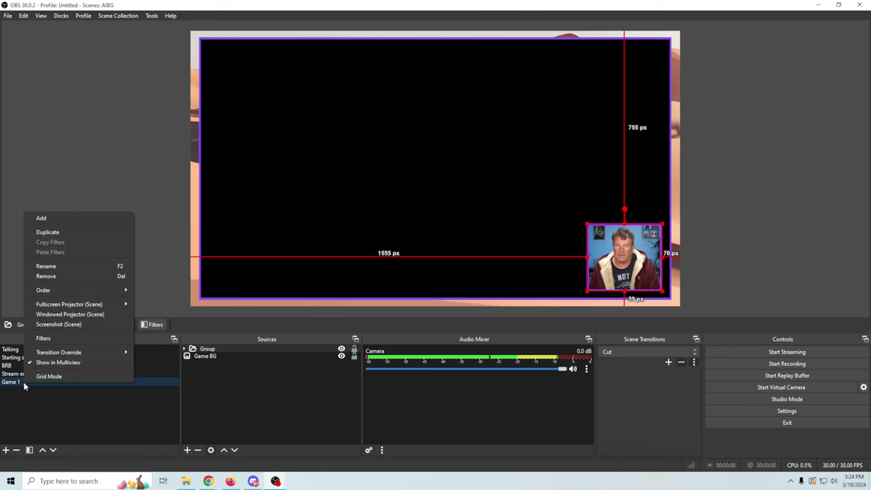
mouse_move(77, 304)
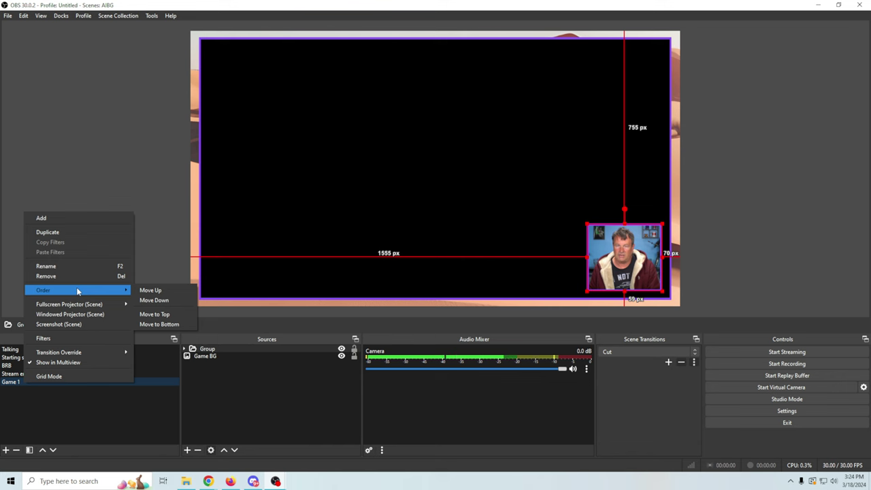
left_click(48, 232)
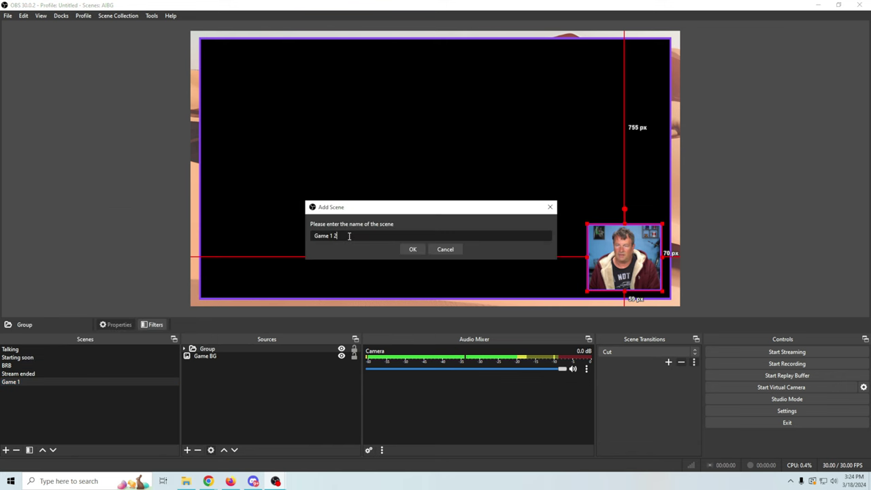
key("BackSpace")
key("BackSpace")
key("BackSpace")
type("2")
key("Return")
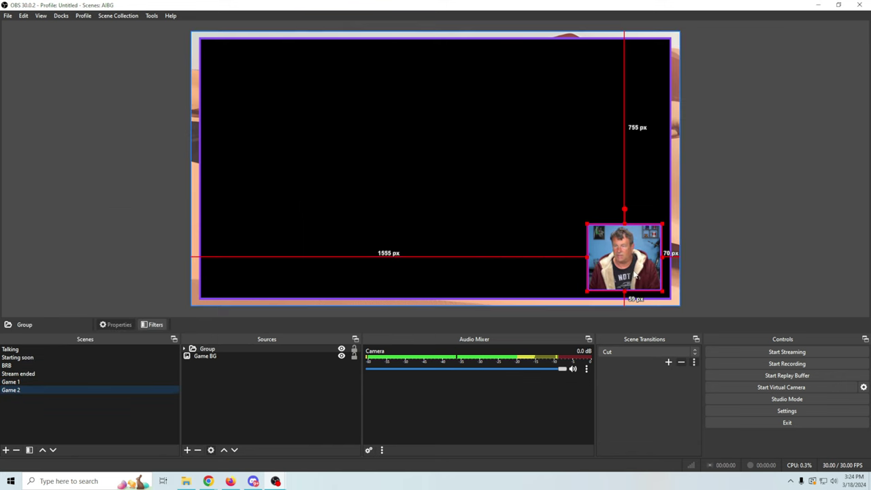
Move the camera group to the game frame's lower-left corner in Game 2, and duplicate that scene as "Game 3".
left_click_drag(634, 274, 252, 270)
right_click(23, 389)
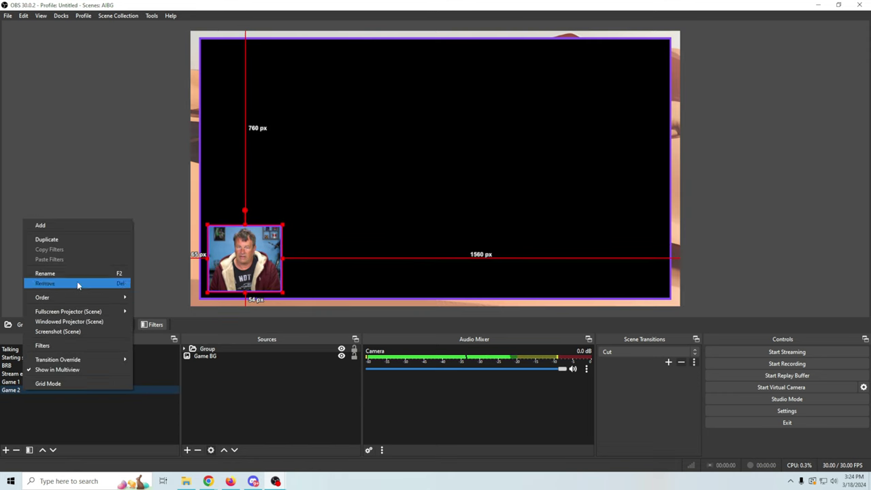
left_click(77, 238)
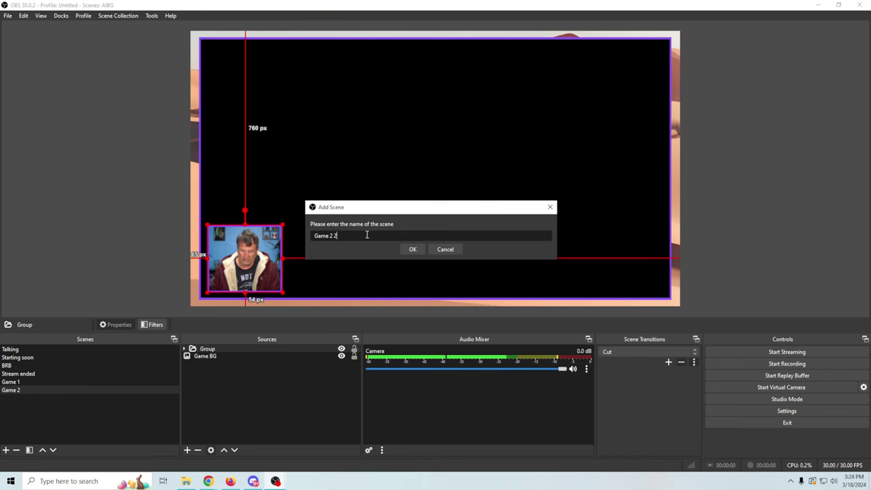
key("BackSpace")
key("BackSpace")
type("3")
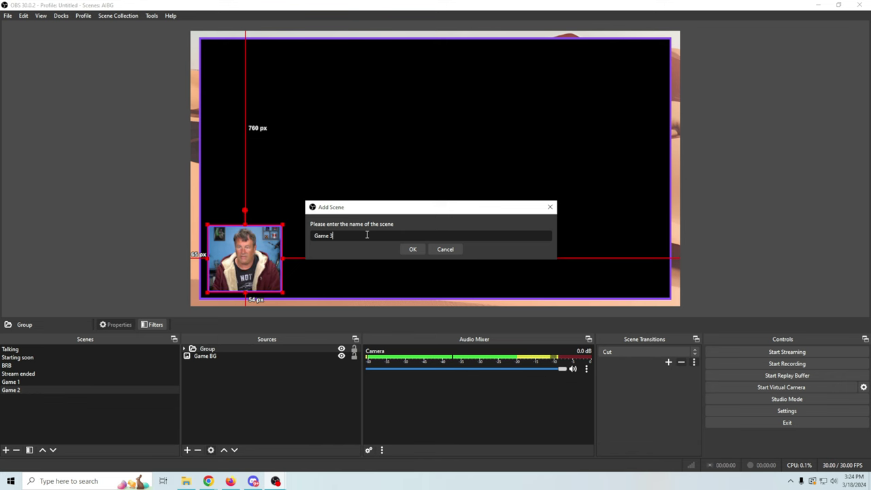
left_click(407, 249)
Move the camera group to the game frame's upper-left corner in Game 3, and duplicate that scene as "Game 4".
left_click_drag(255, 87, 257, 86)
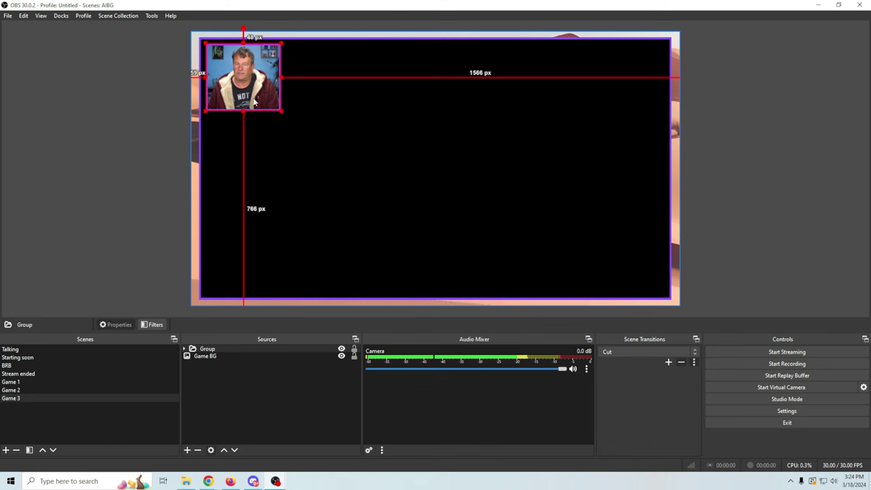
right_click(19, 400)
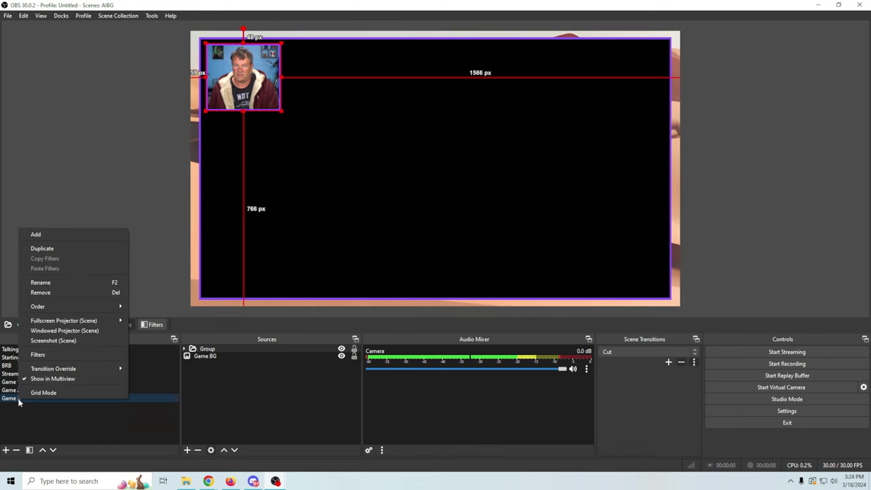
left_click(62, 248)
left_click(374, 236)
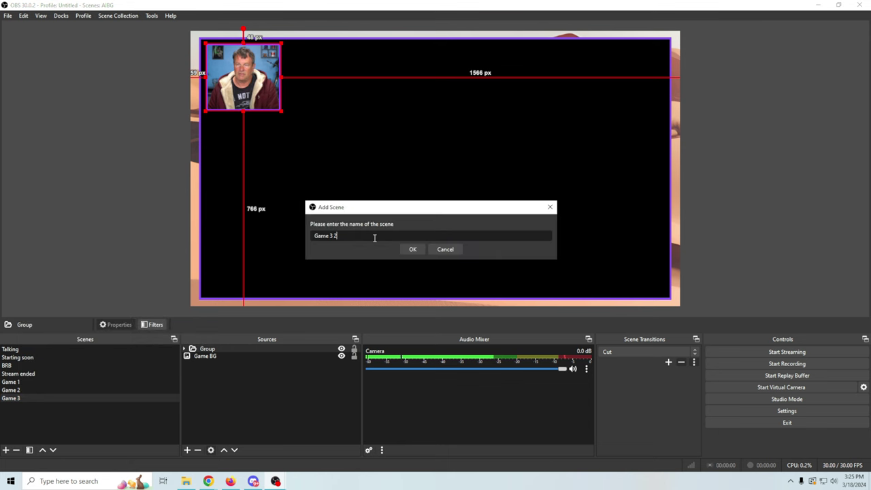
type("4")
key("Return")
Move the camera group to the game frame's upper-right corner in Game 4, and compare the camera positions across the four game scenes.
left_click_drag(239, 79, 622, 78)
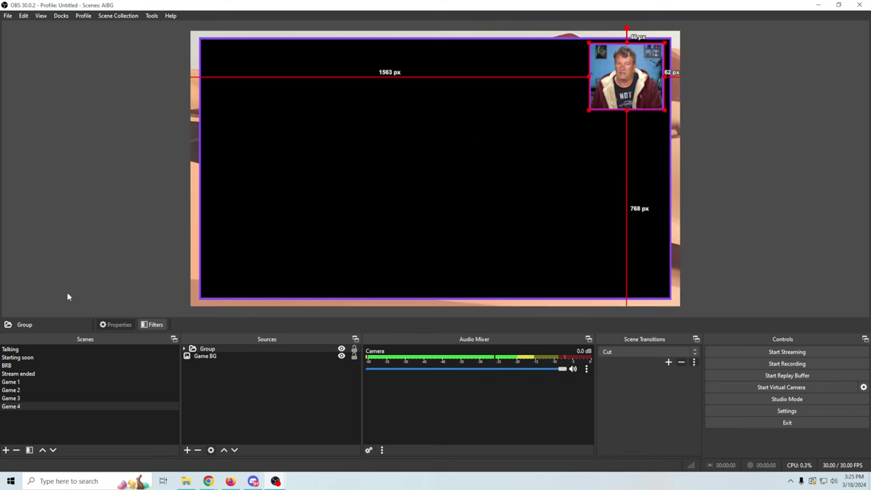
left_click(29, 381)
left_click(27, 389)
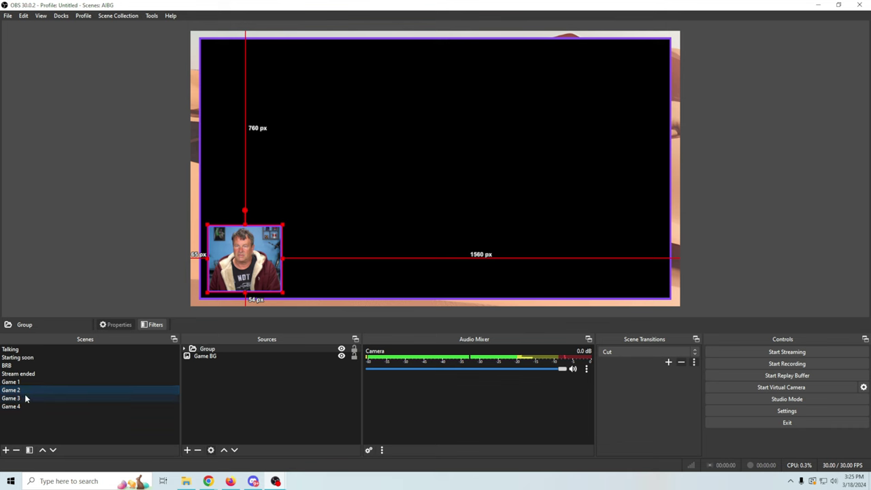
left_click(23, 405)
left_click(27, 397)
left_click(26, 383)
left_click(27, 391)
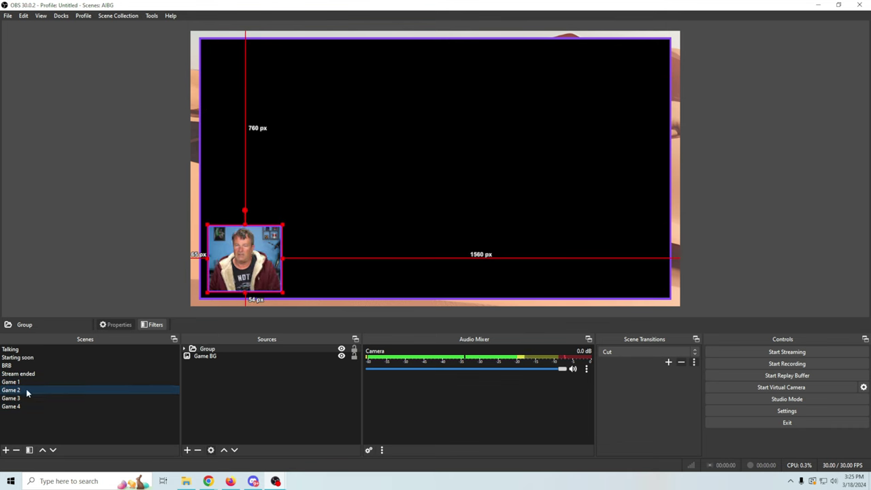
Set the scene transition to Move and preview it by switching back and forth between the Game 1 to Game 4 scenes.
left_click(694, 353)
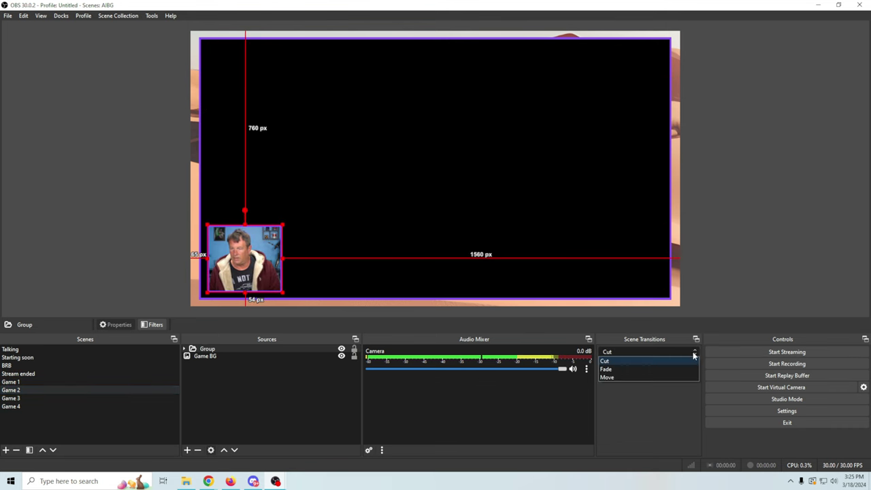
left_click(640, 378)
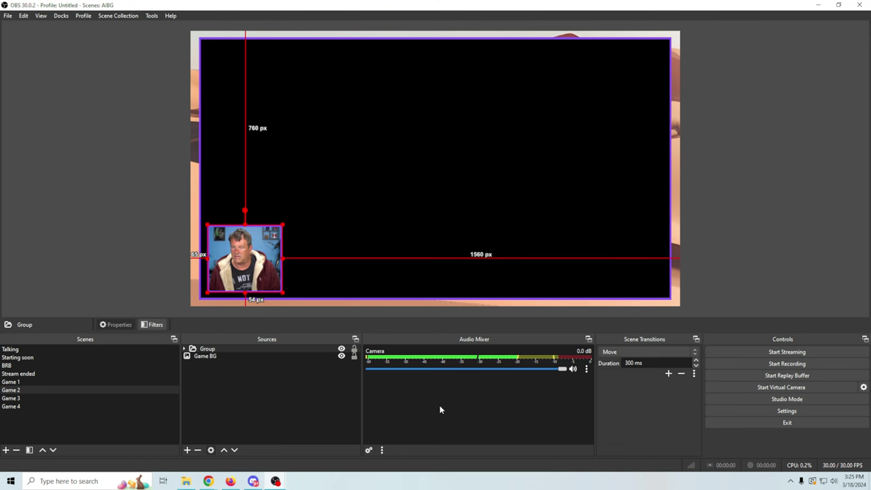
left_click(21, 383)
left_click(20, 390)
left_click(20, 398)
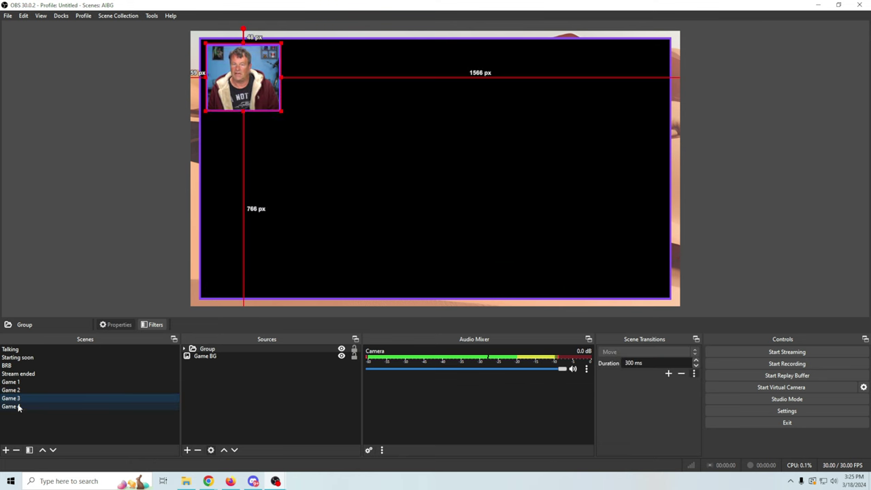
left_click(19, 406)
left_click(19, 398)
left_click(21, 390)
left_click(22, 381)
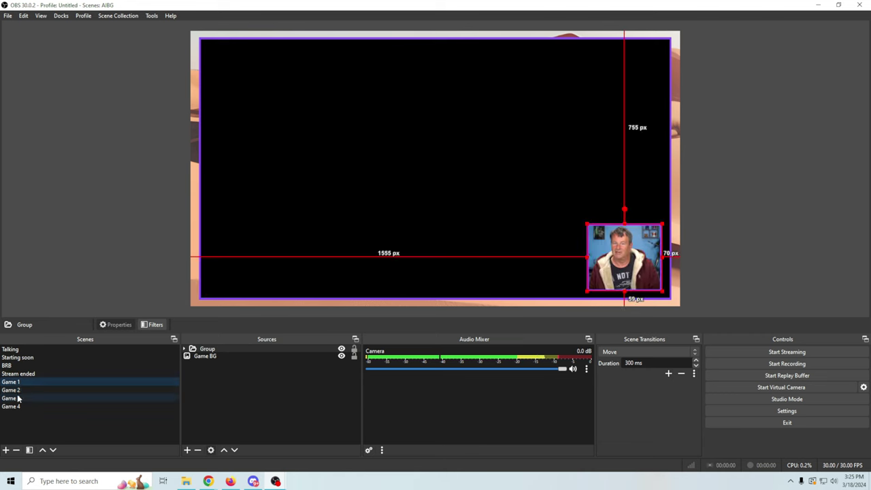
left_click(17, 398)
left_click(19, 390)
left_click(17, 382)
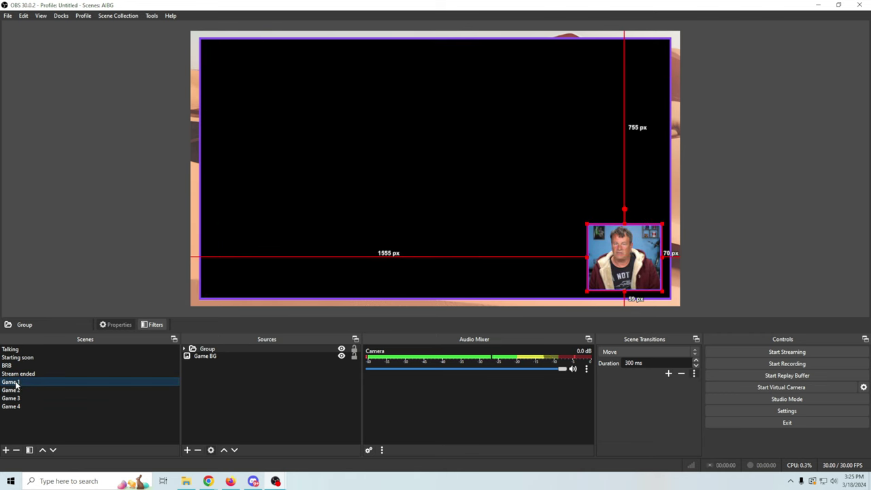
Add a Display Capture source to the Game 1 scene that captures the SANYO LCD 1360x768 display.
left_click(256, 406)
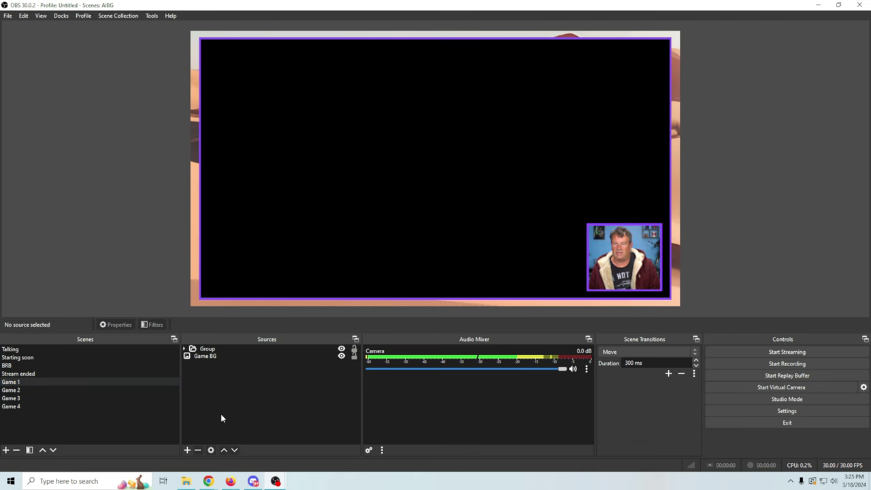
left_click(187, 450)
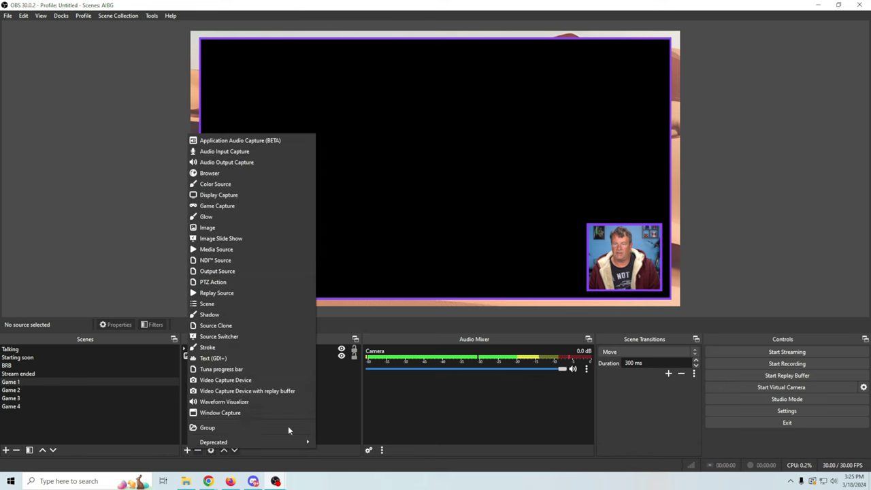
left_click(223, 195)
left_click(455, 297)
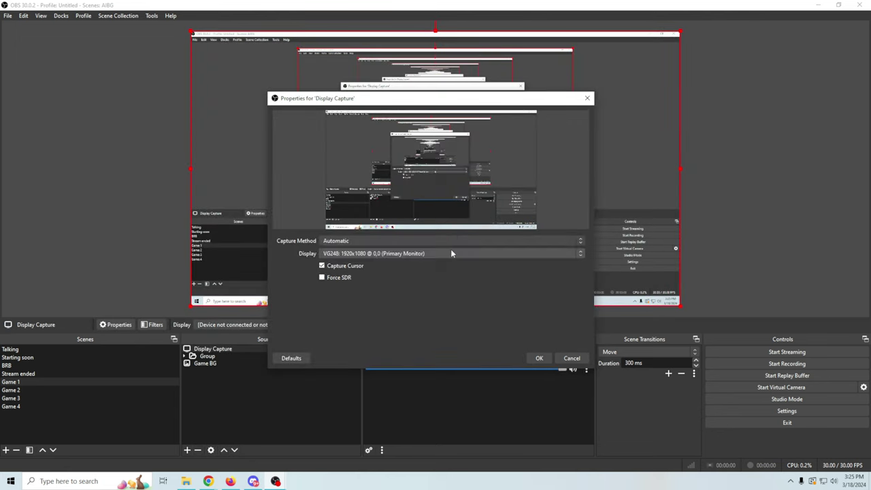
left_click(451, 253)
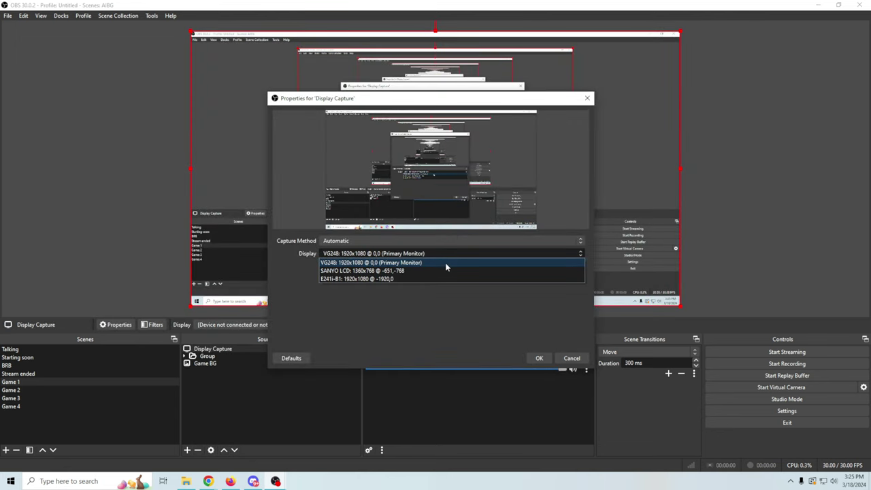
left_click(444, 270)
left_click(539, 357)
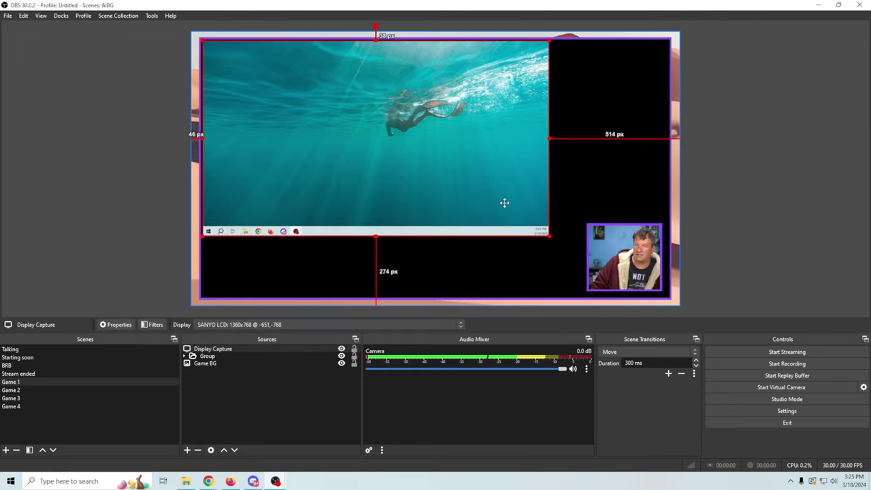
Position and enlarge the Display Capture source until it fills the purple game frame in Game 1.
left_click_drag(504, 202, 504, 202)
left_click_drag(544, 239, 655, 304)
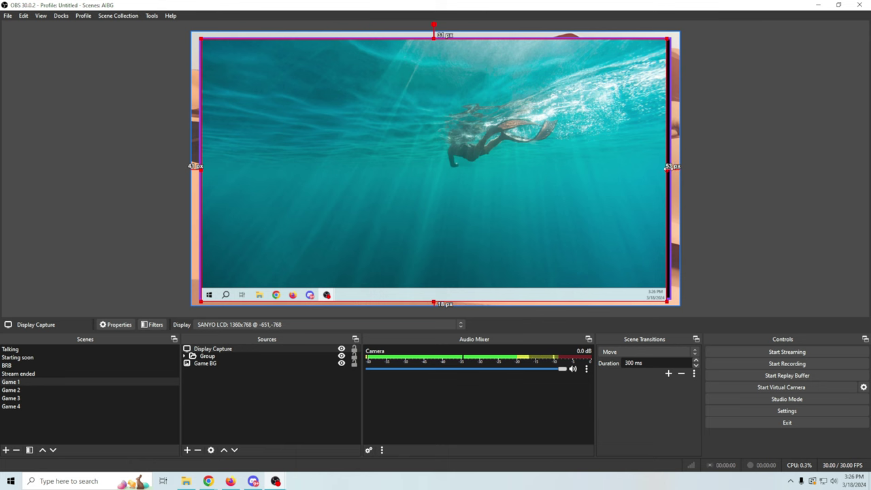
left_click_drag(630, 172, 632, 171)
key("Left")
key("Left")
key("Left")
key("Left")
key("Left")
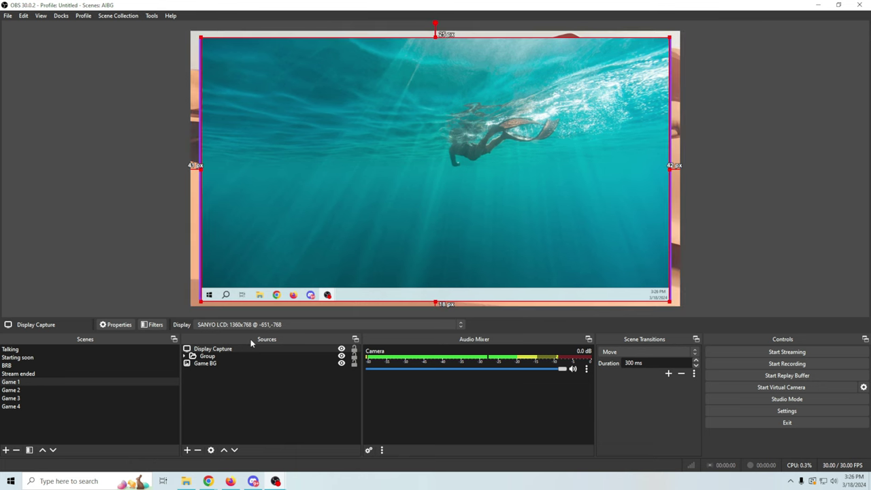
Move Display Capture below Game BG in Game 1's source order so the frame and camera group sit in front of it.
left_click_drag(252, 351, 253, 379)
left_click(81, 189)
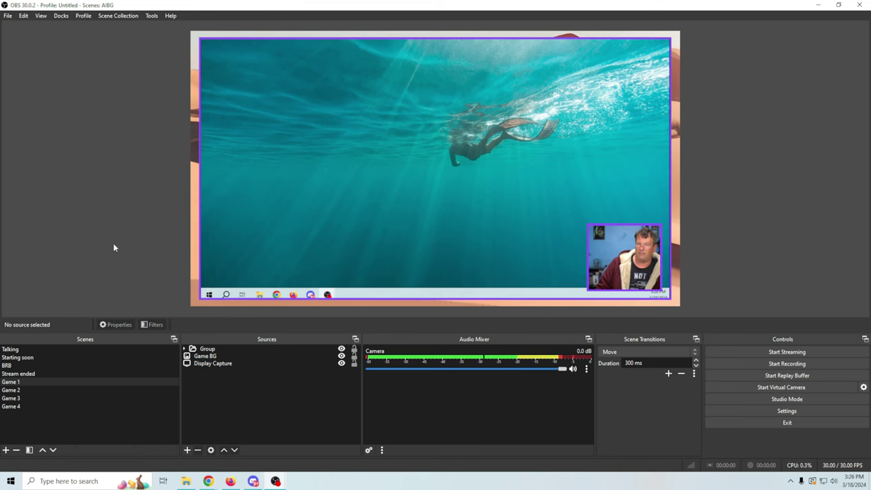
left_click(352, 209)
left_click(352, 208)
left_click(80, 270)
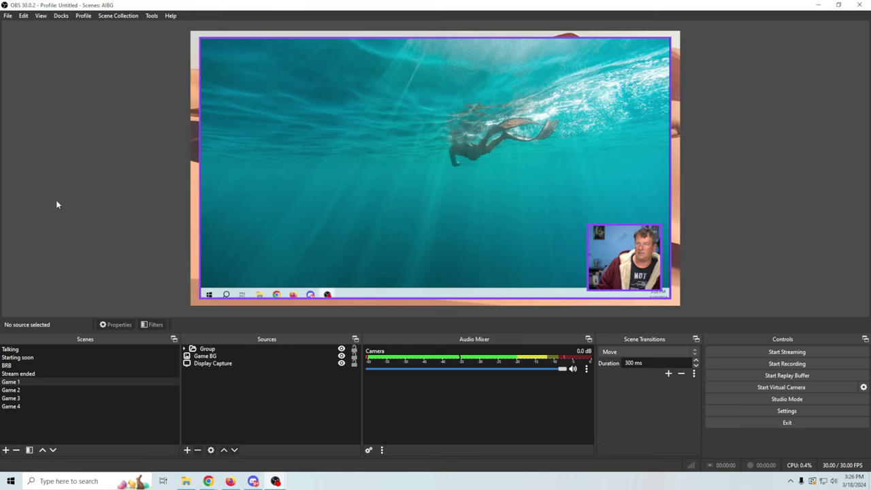
left_click(335, 182)
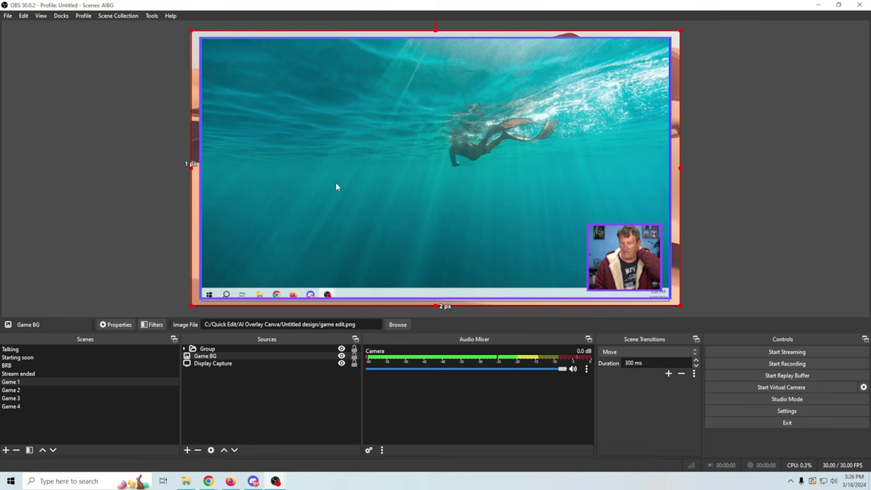
left_click(87, 234)
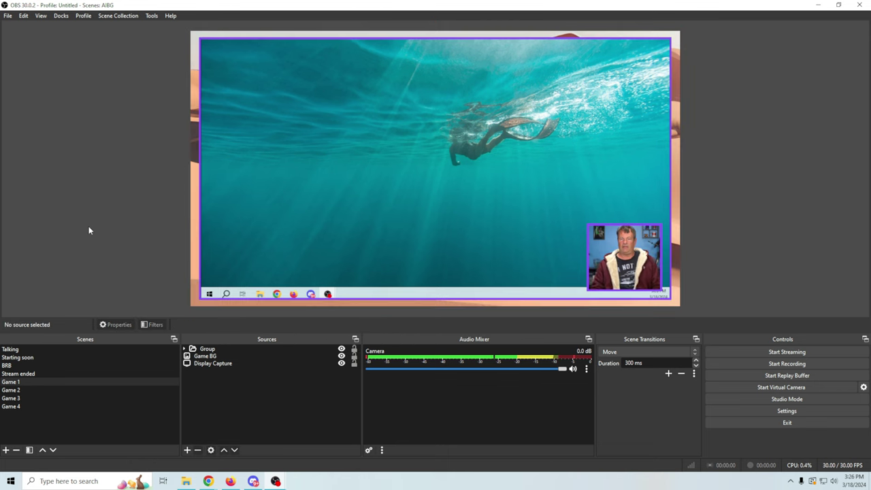
Switch through the Game 1 to Game 4 scenes to check which ones contain the display capture, ending on Game 1.
left_click(24, 388)
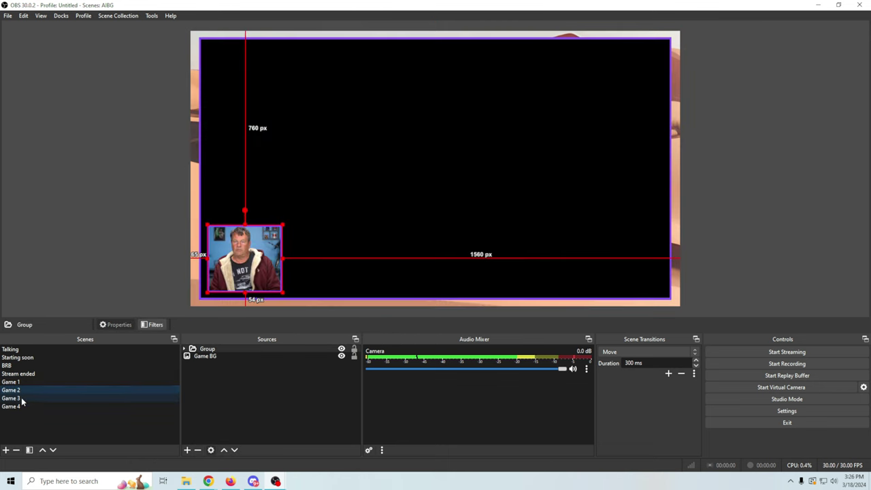
left_click(12, 381)
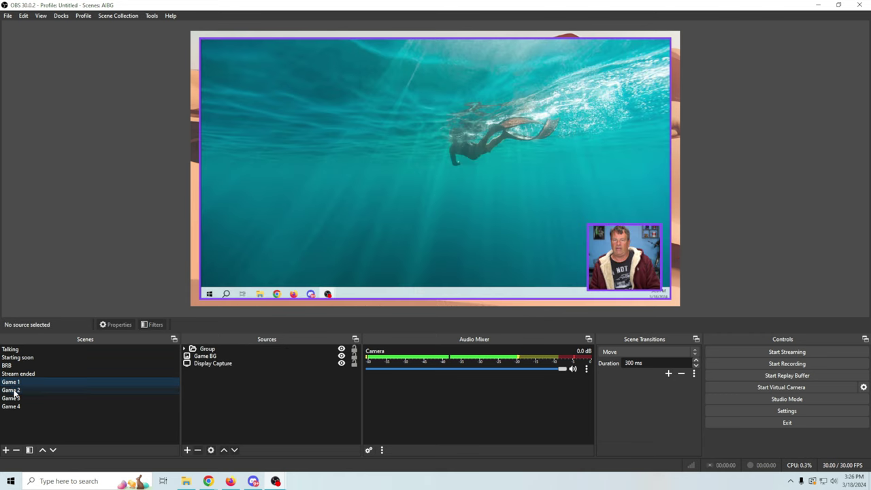
left_click(12, 389)
left_click(11, 399)
left_click(11, 406)
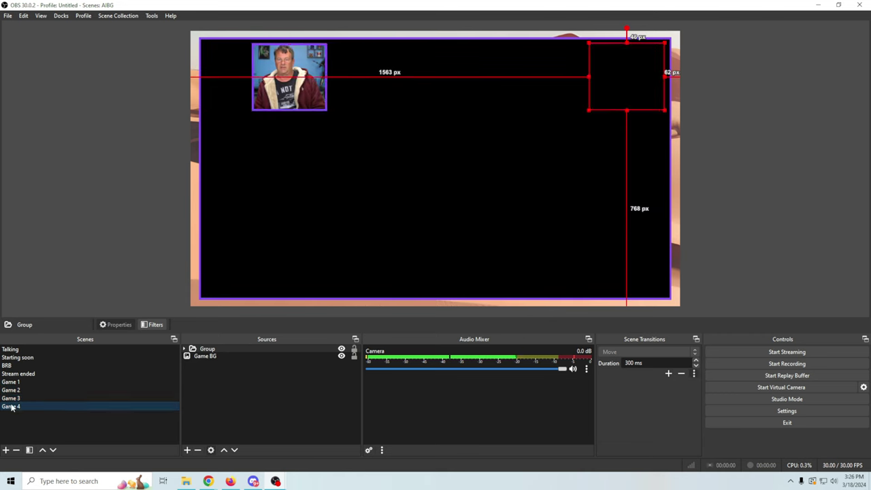
left_click(11, 382)
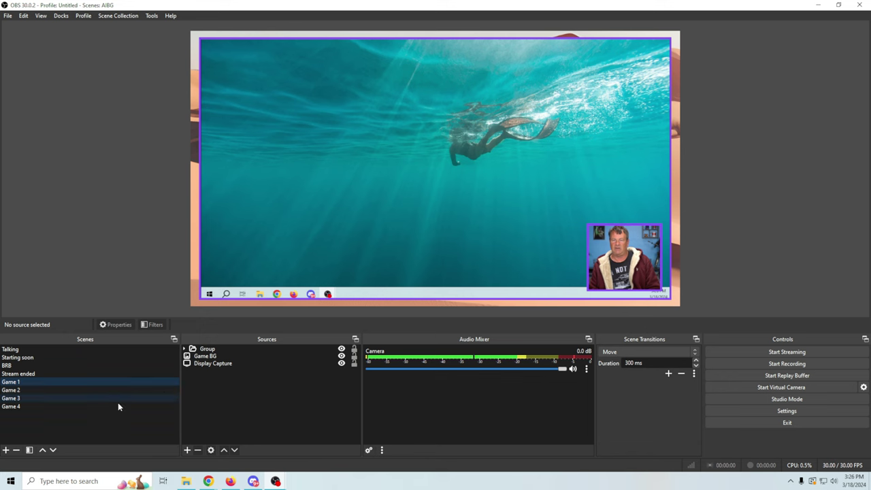
Copy Game 1's Display Capture source, paste it as a reference into Game 2, and place it below Game BG.
right_click(215, 364)
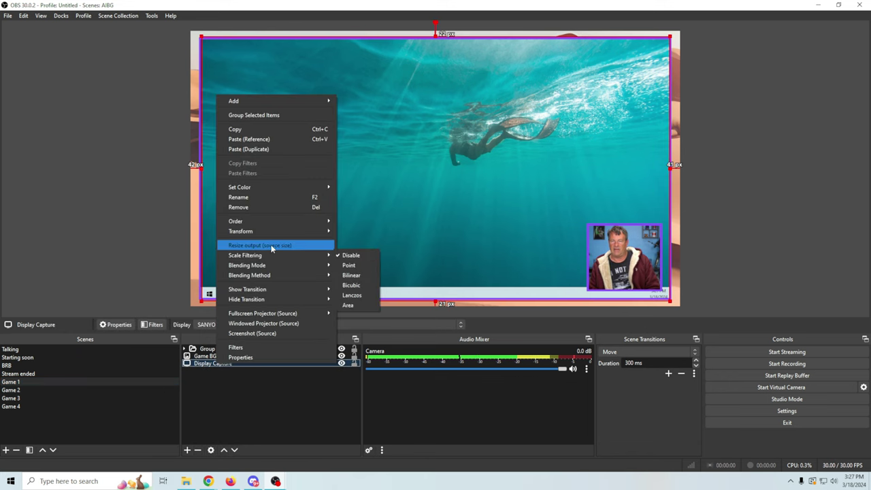
left_click(261, 135)
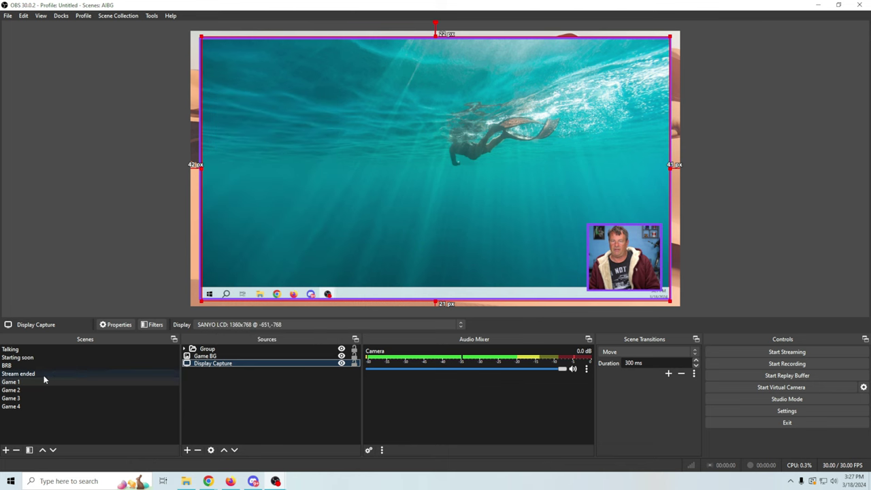
left_click(27, 390)
right_click(222, 400)
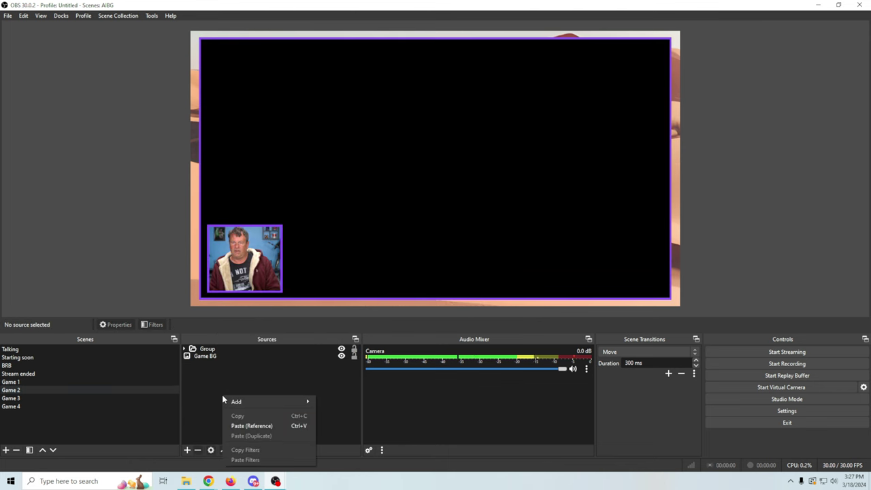
left_click(244, 438)
left_click_drag(212, 348, 229, 379)
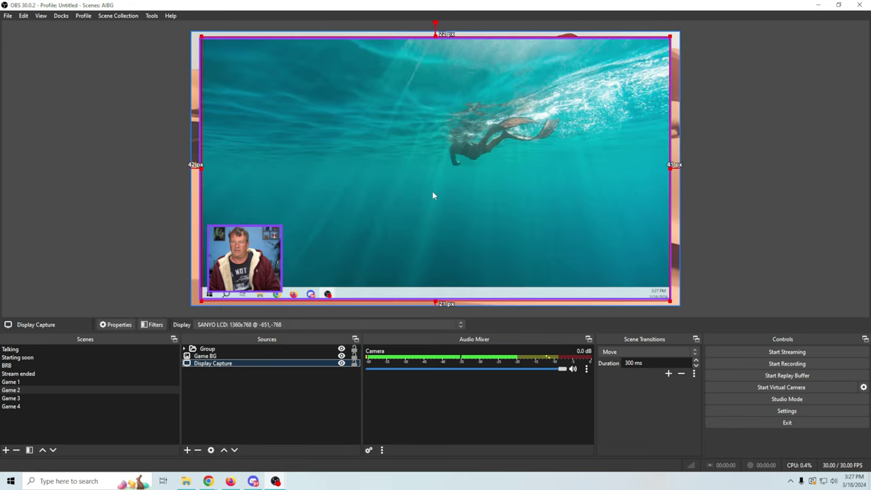
Paste the copied Display Capture as a reference into Game 3 and Game 4, placing it below Game BG in each scene.
left_click(23, 399)
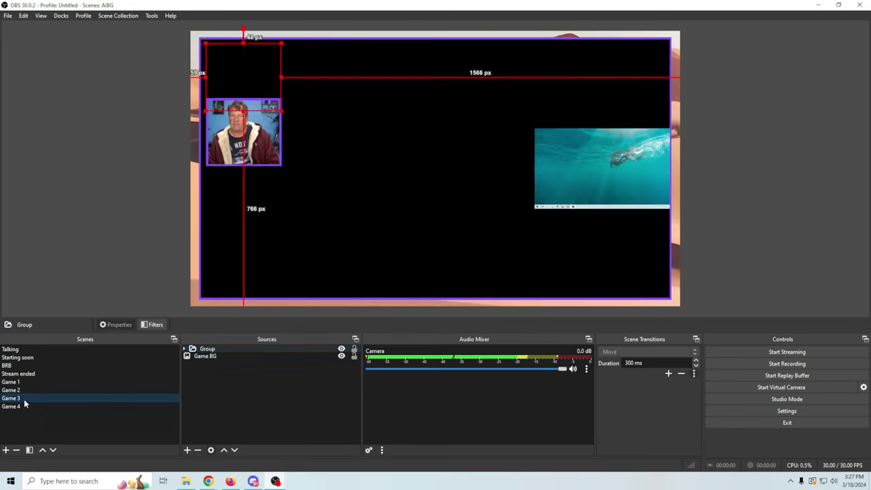
right_click(256, 413)
left_click(20, 406)
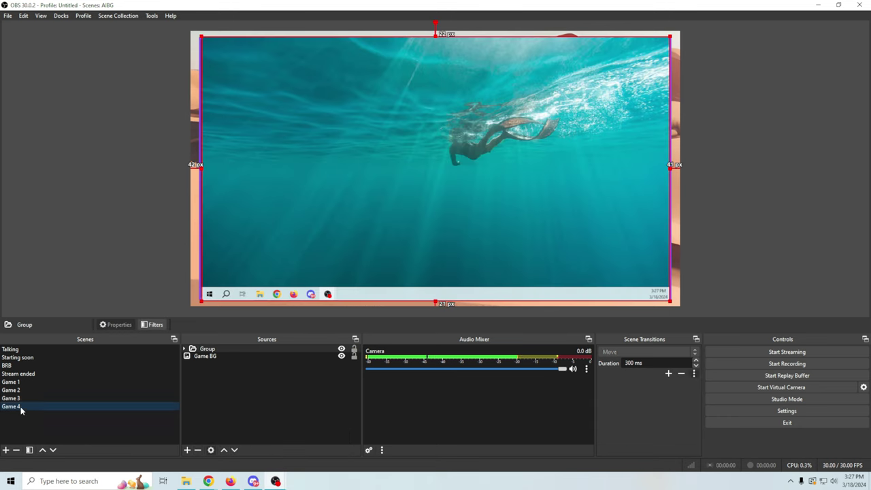
right_click(246, 430)
left_click(266, 382)
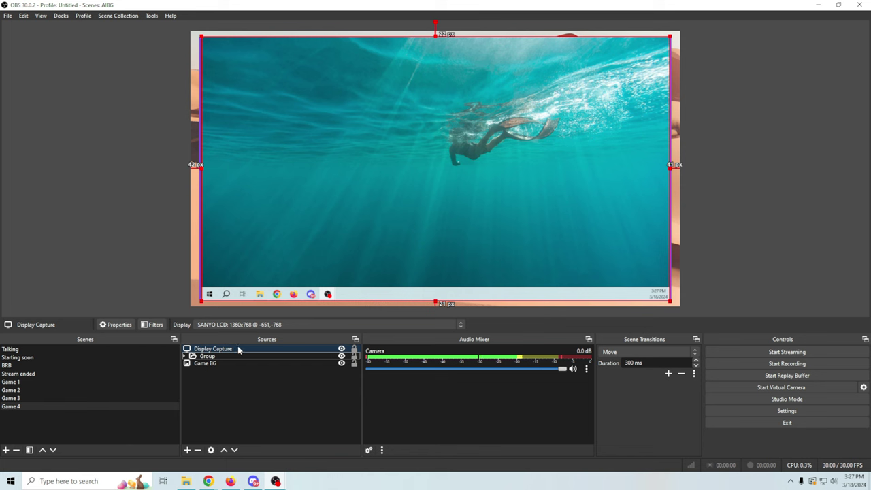
left_click_drag(238, 349, 241, 372)
left_click(82, 400)
Review the layouts of all game scenes plus Talking, Starting soon, BRB and Stream ended by switching through them, ending on Talking.
left_click(38, 383)
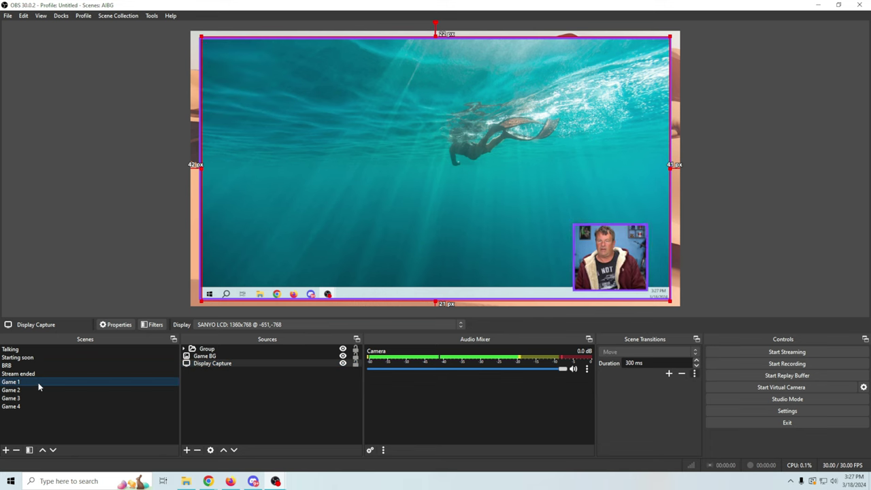
key("Down")
key("Down")
key("Down")
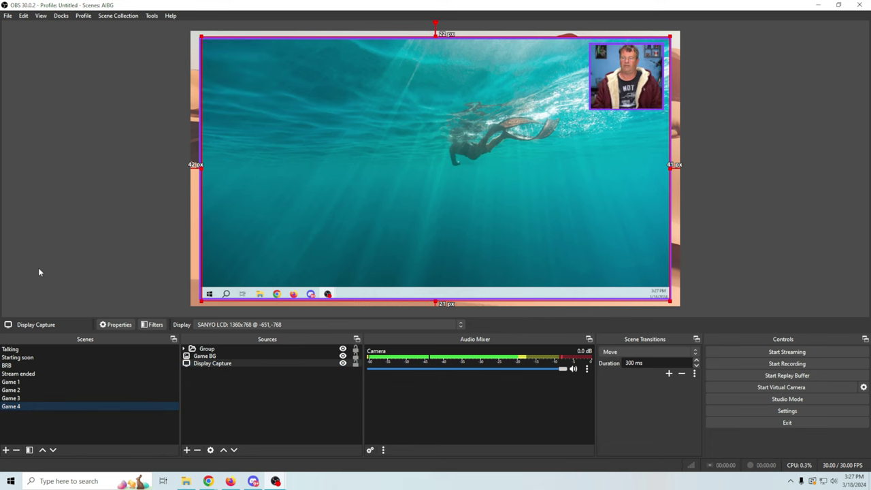
left_click(81, 349)
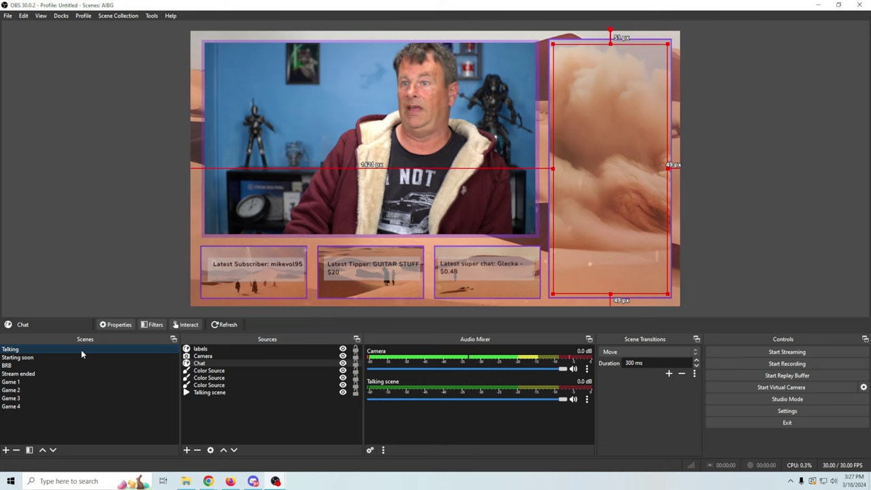
left_click(73, 358)
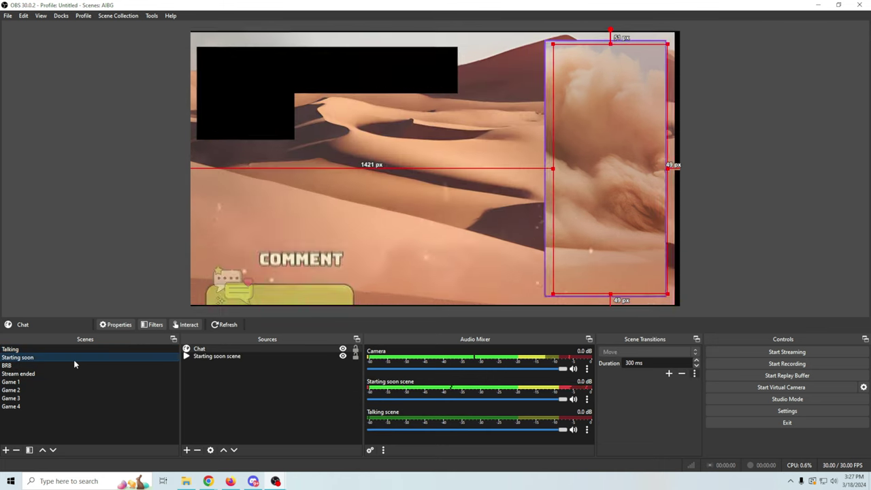
left_click(68, 368)
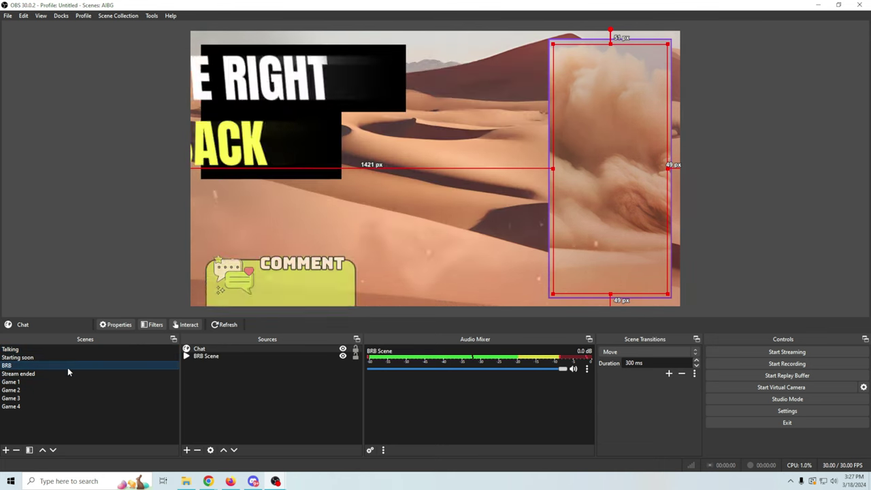
left_click(62, 375)
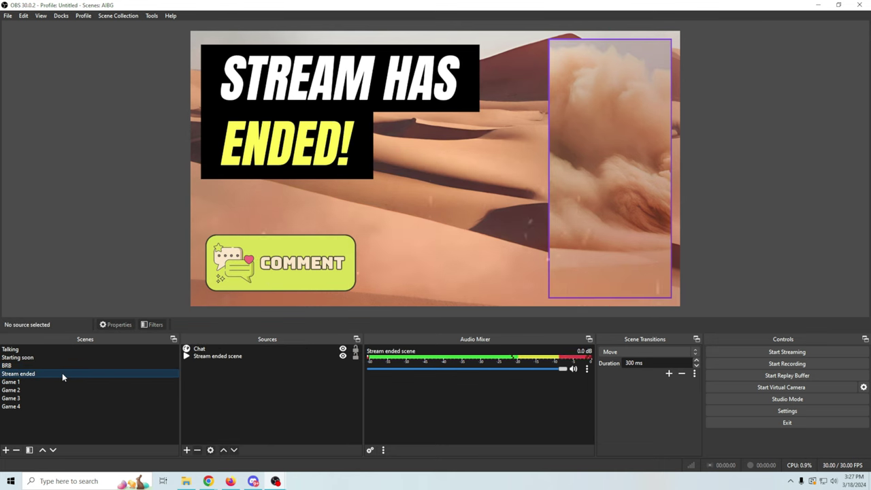
left_click(57, 382)
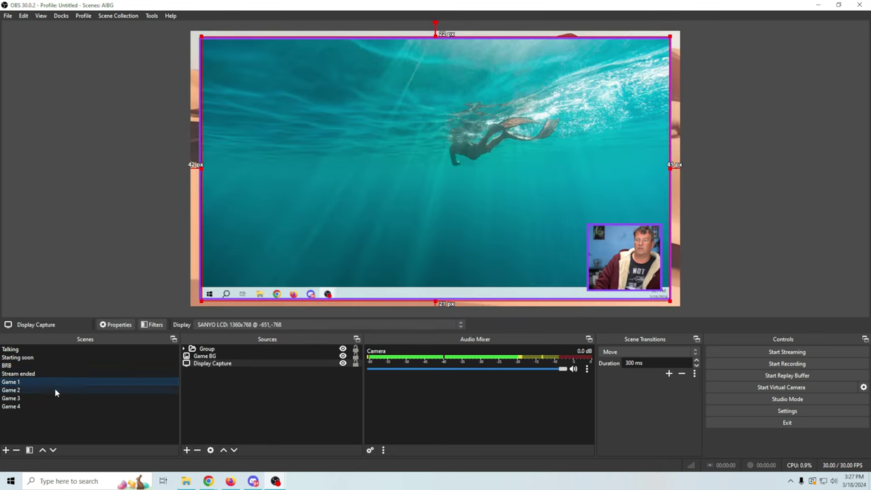
key("Home")
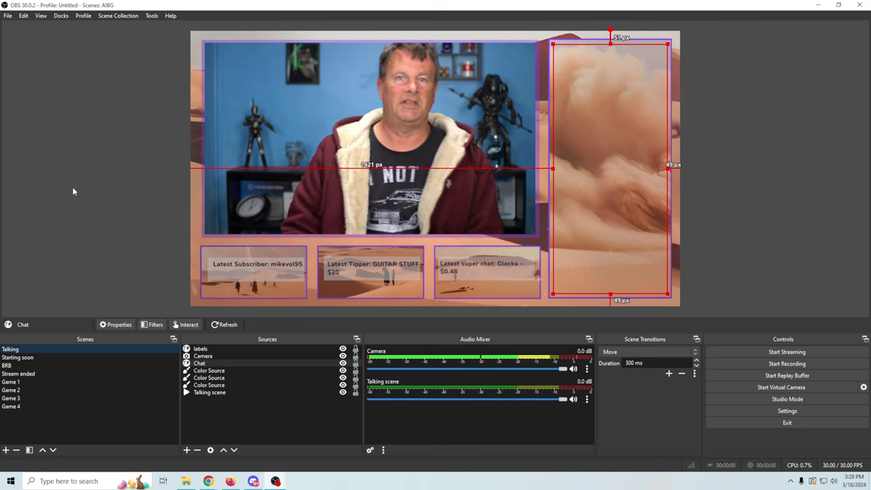